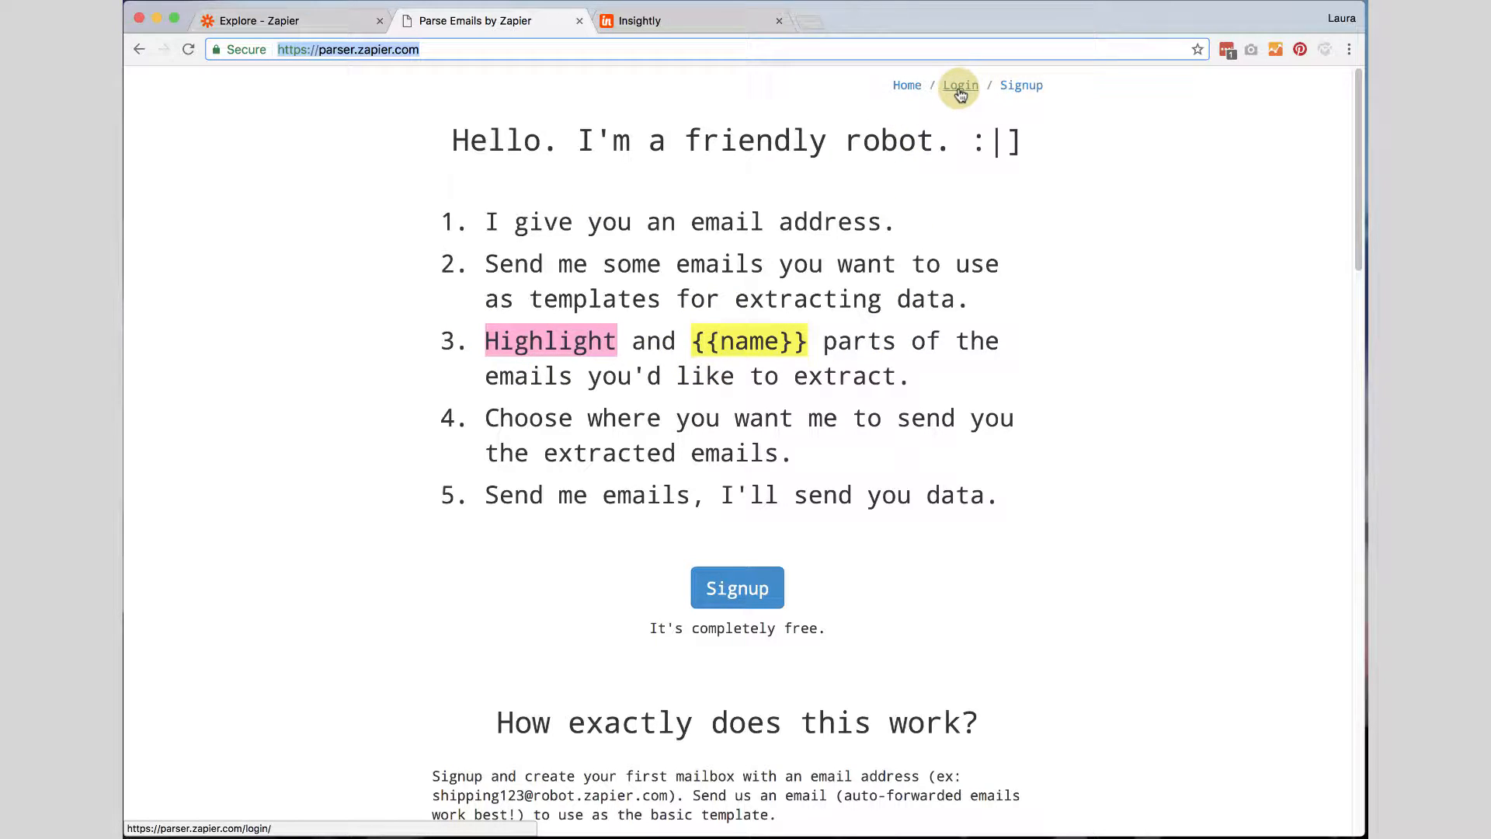
Log in to the email parser account using the saved credentials.
click(960, 87)
click(499, 360)
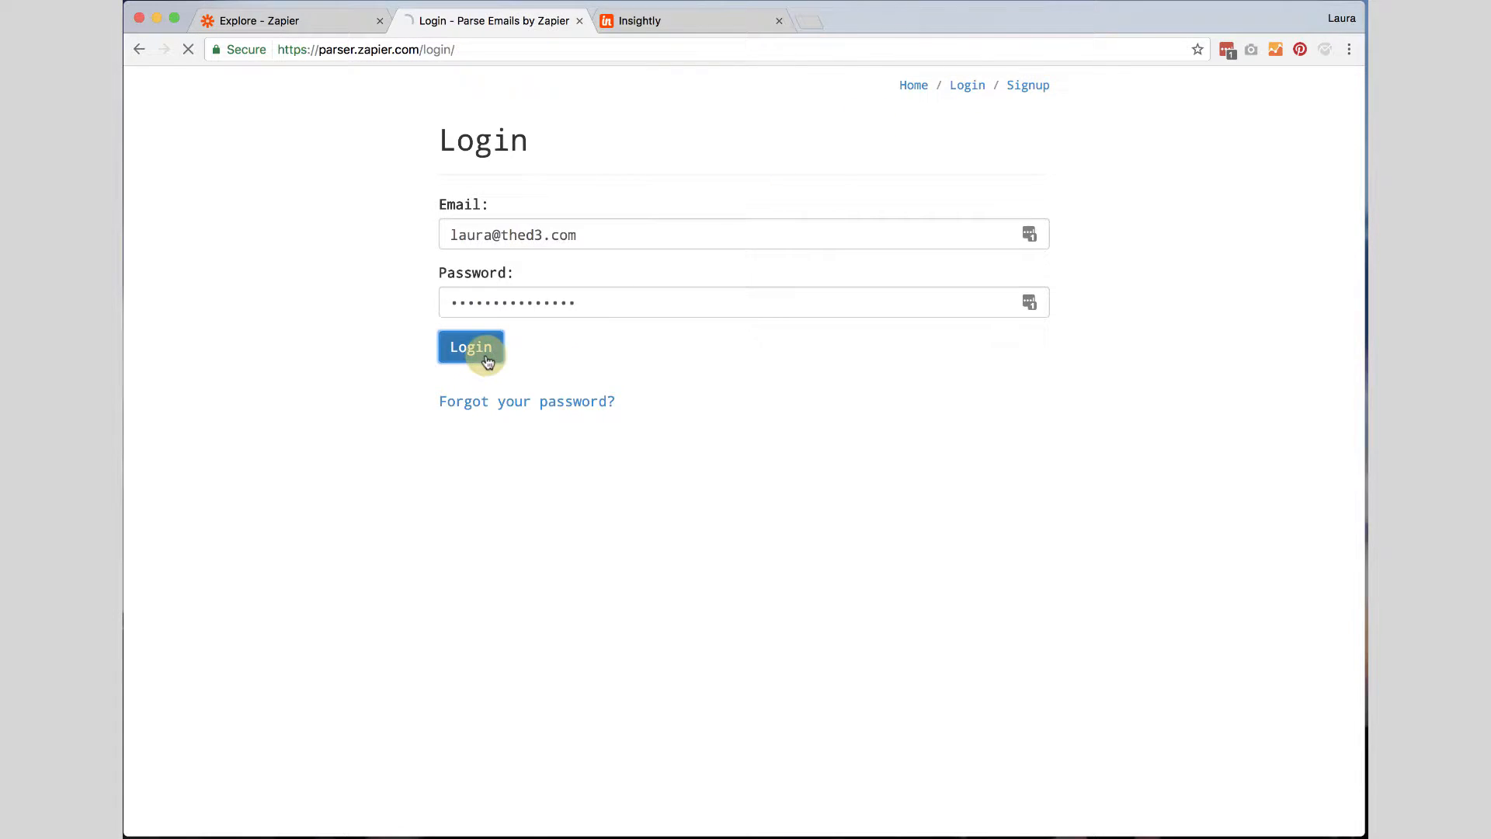
click(1182, 75)
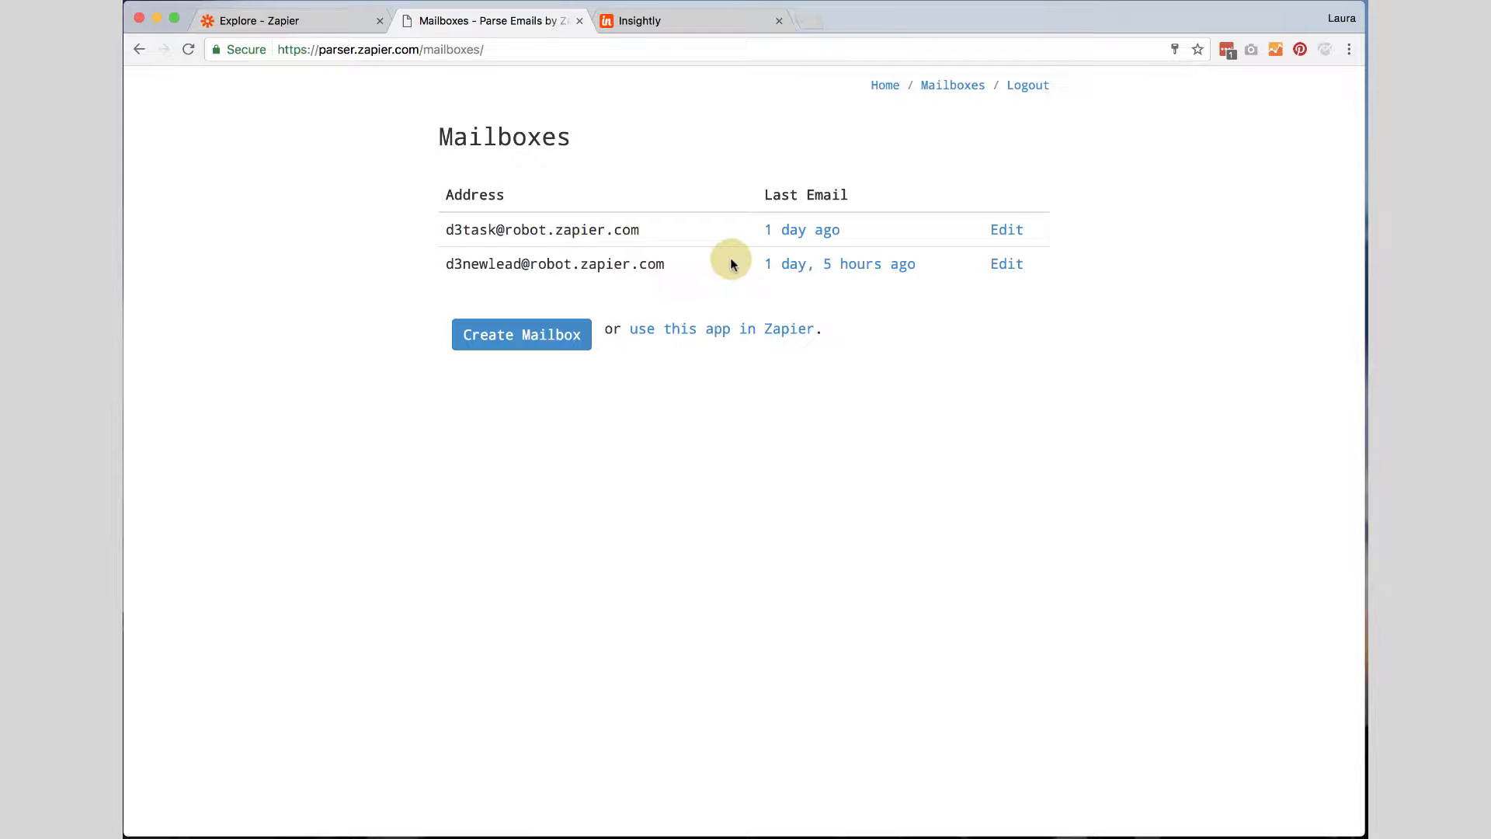
Create a new mailbox and skip waiting for its first email.
click(498, 345)
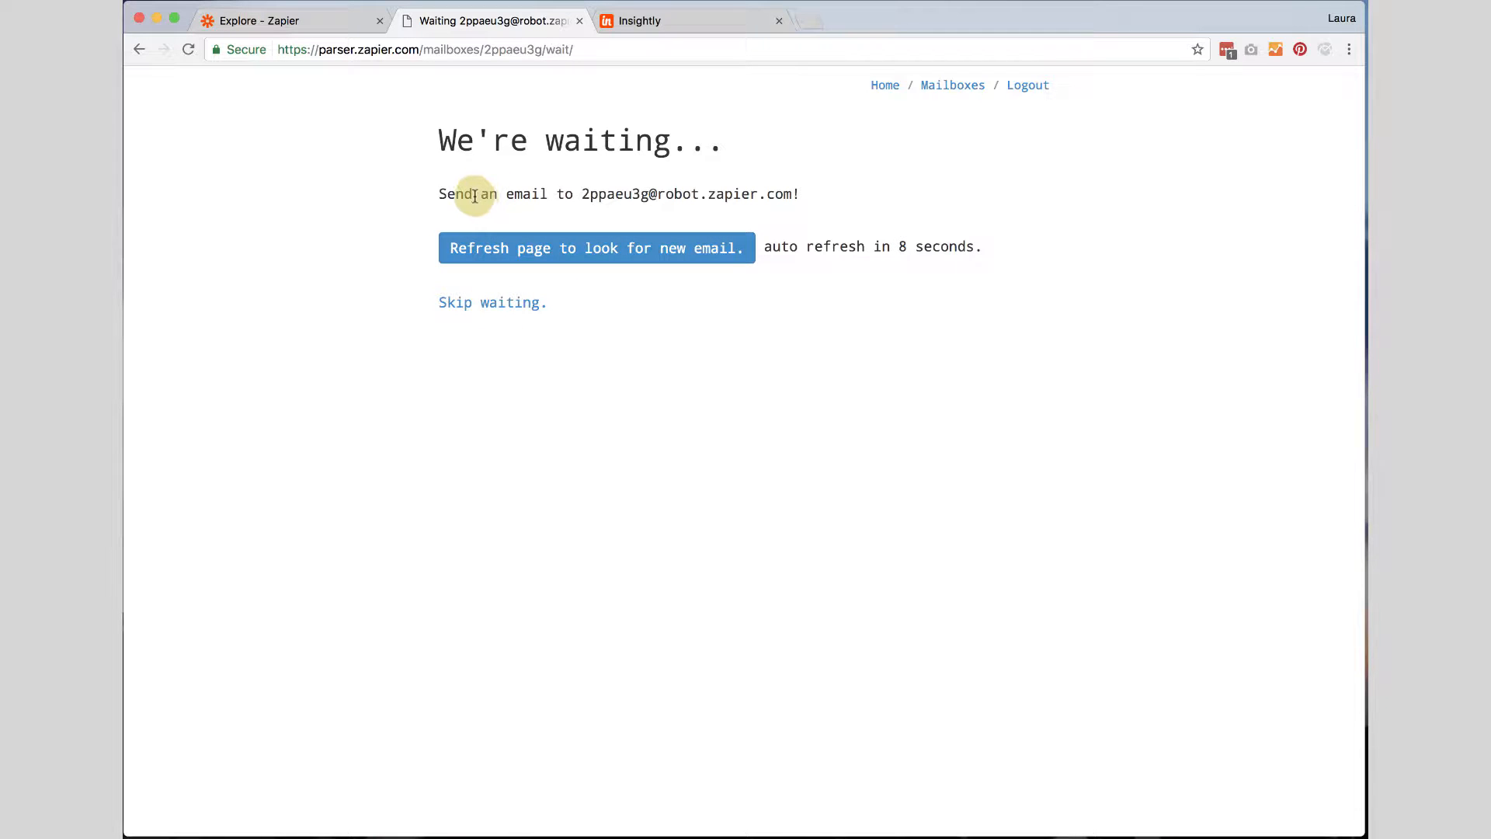
drag(581, 192, 648, 191)
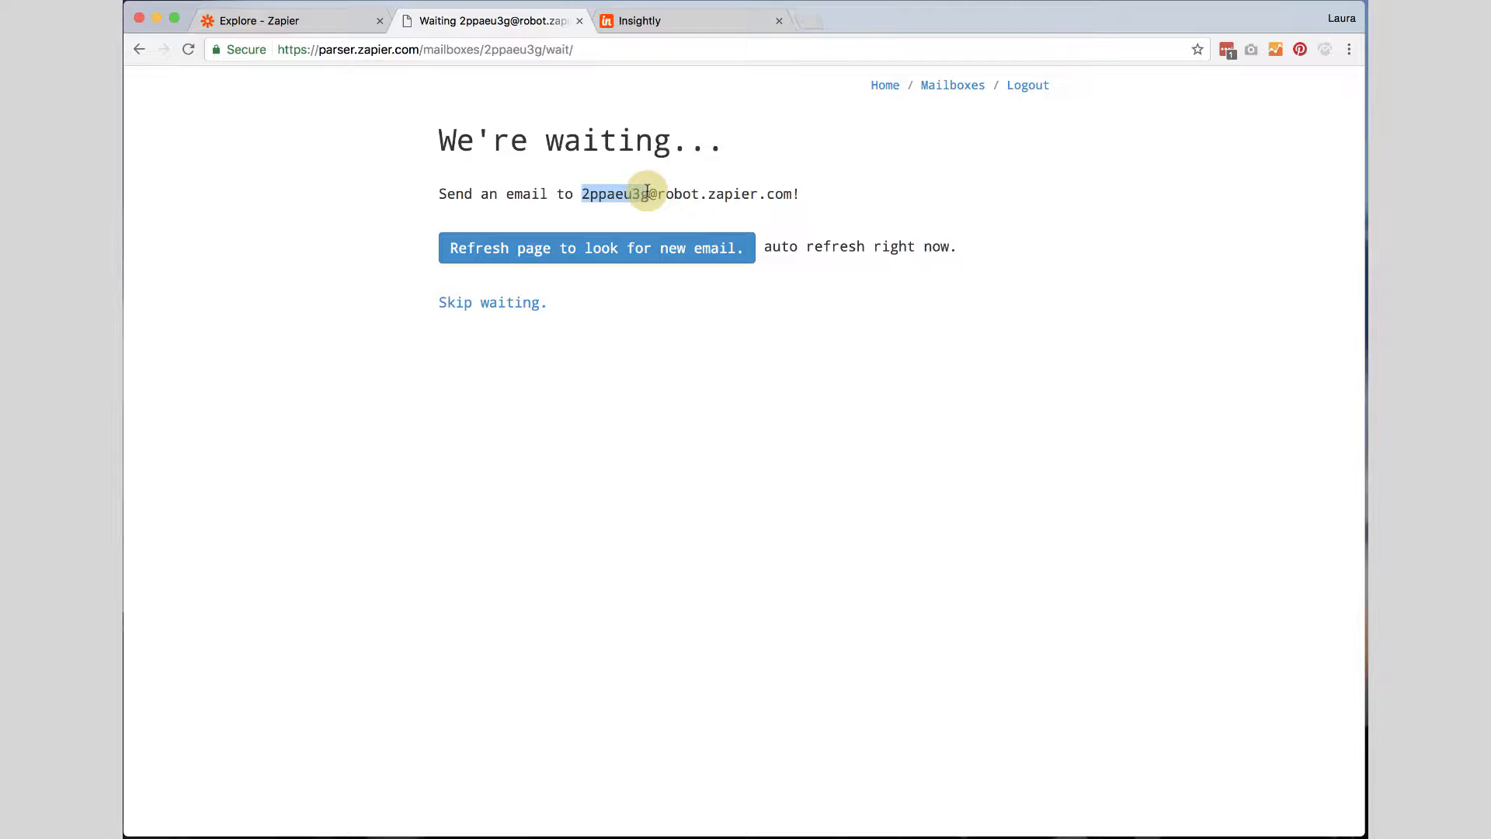
click(494, 304)
Change the mailbox address to d3newtask and save the address and template.
drag(510, 197, 421, 201)
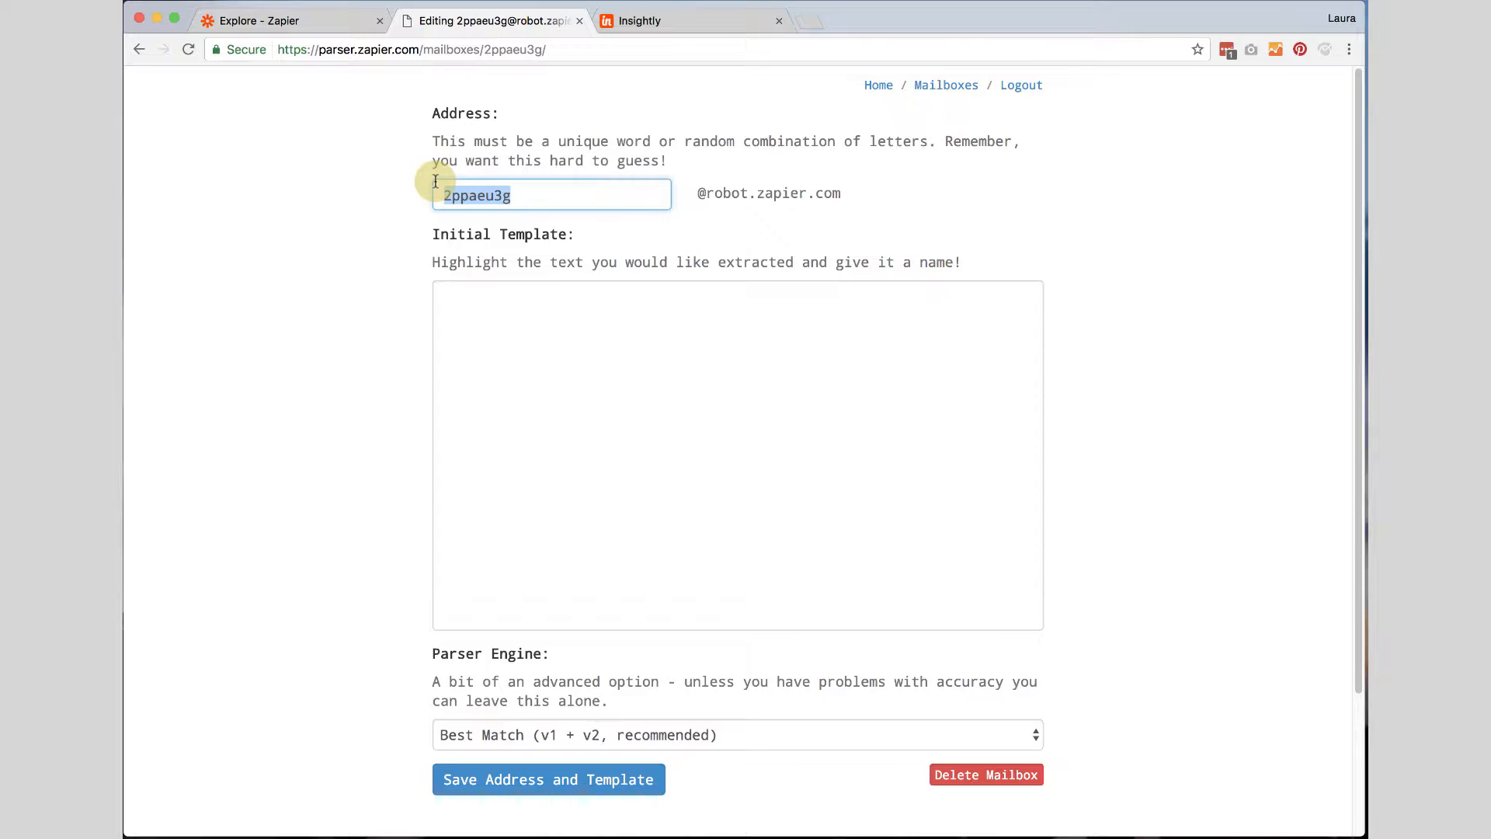
text(d3)
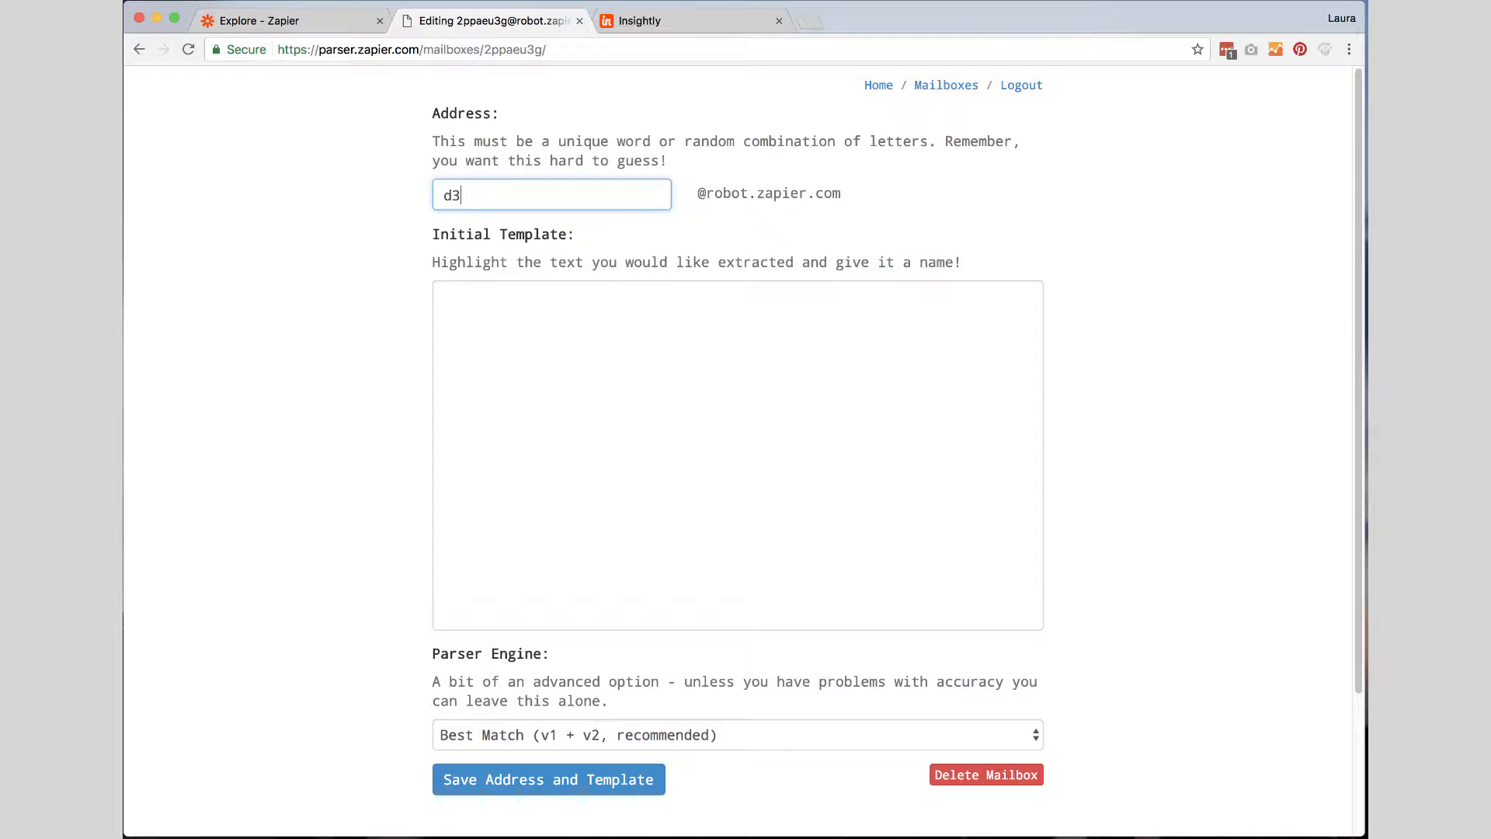
text(tasks)
click(459, 197)
text(new)
key(End)
key(BackSpace)
click(466, 780)
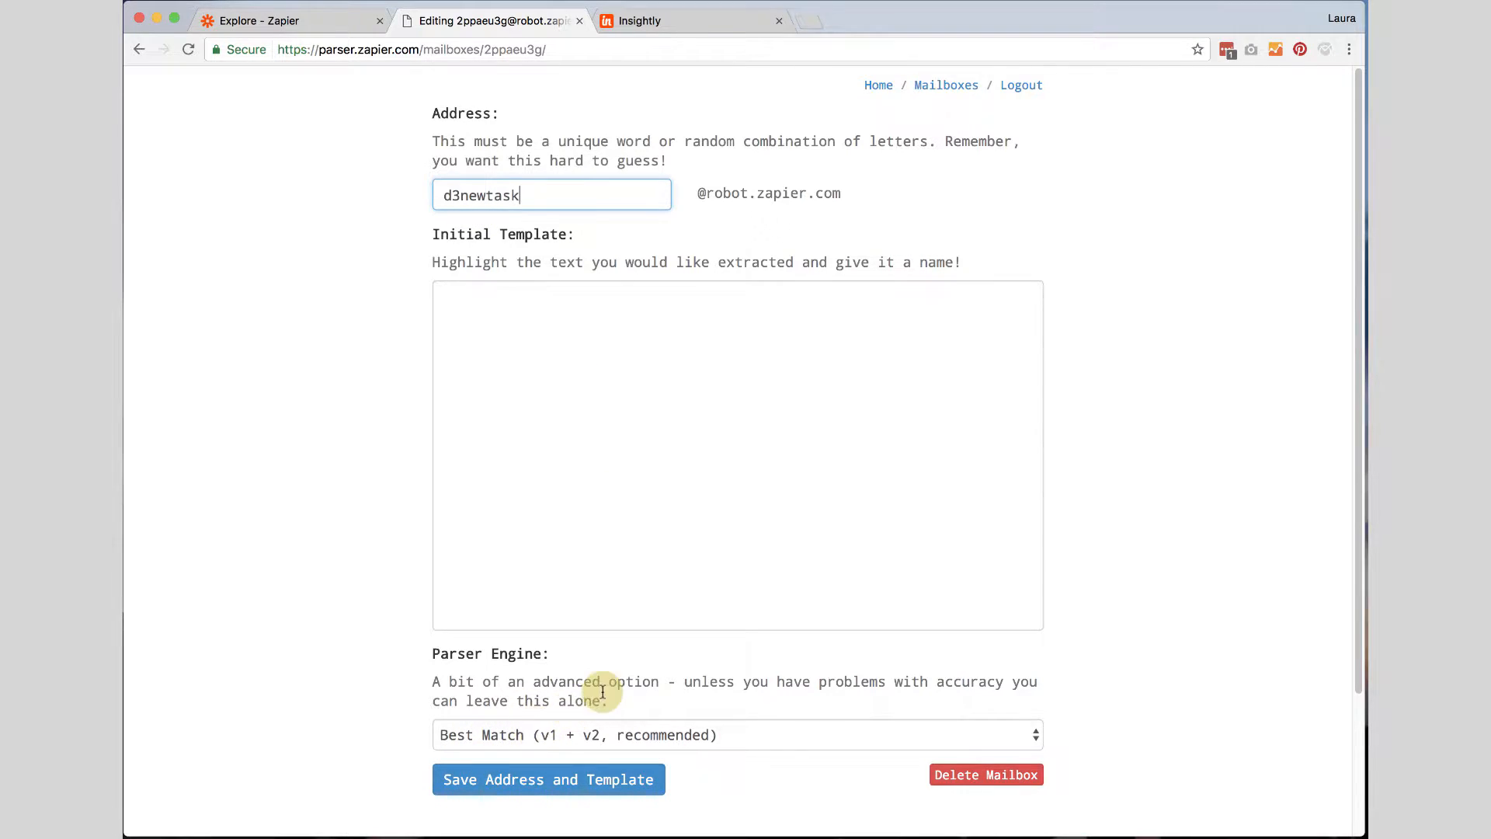
scroll(602, 691, down, 3)
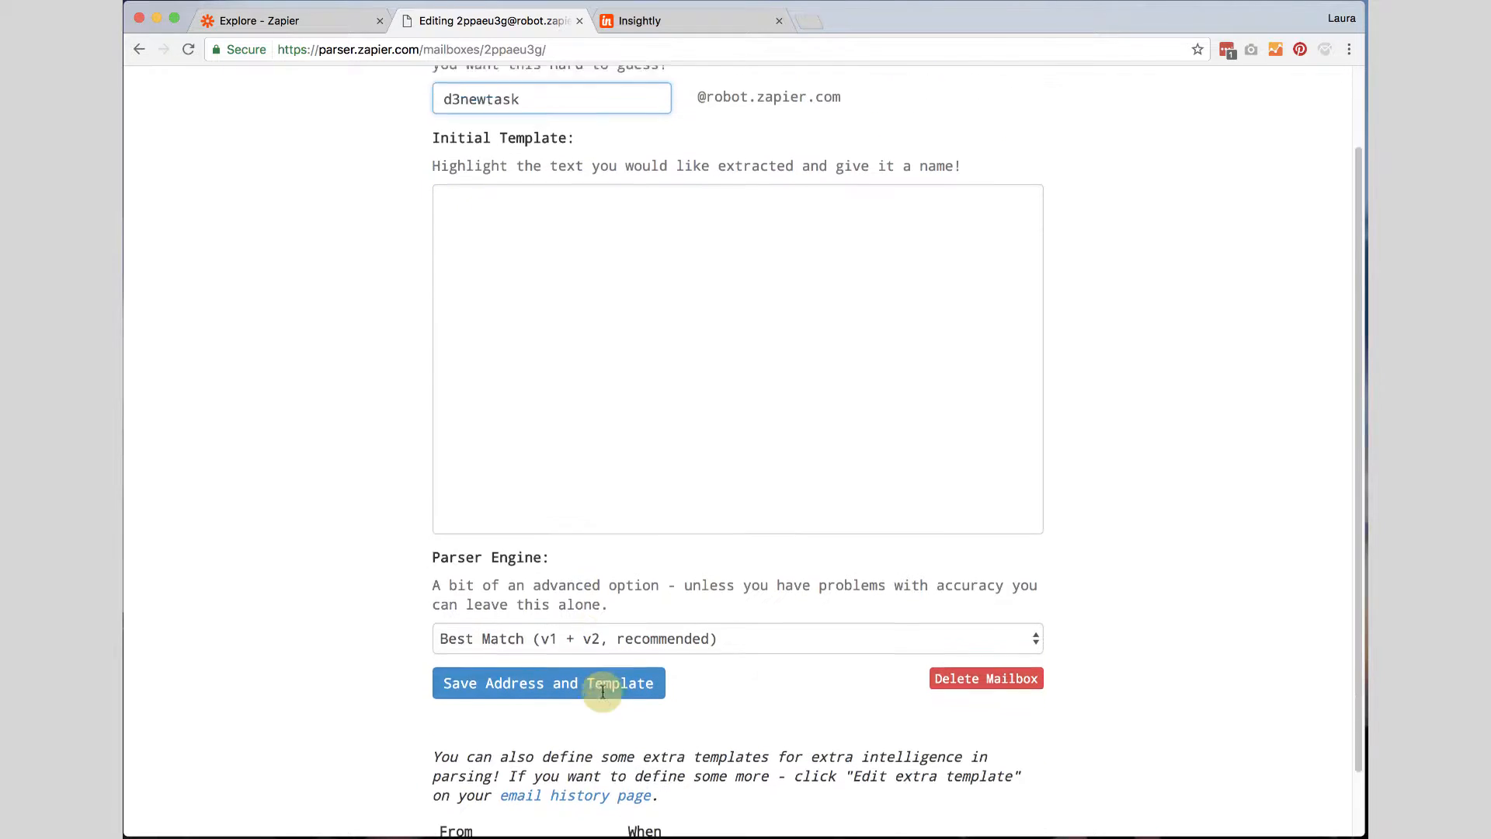
click(499, 666)
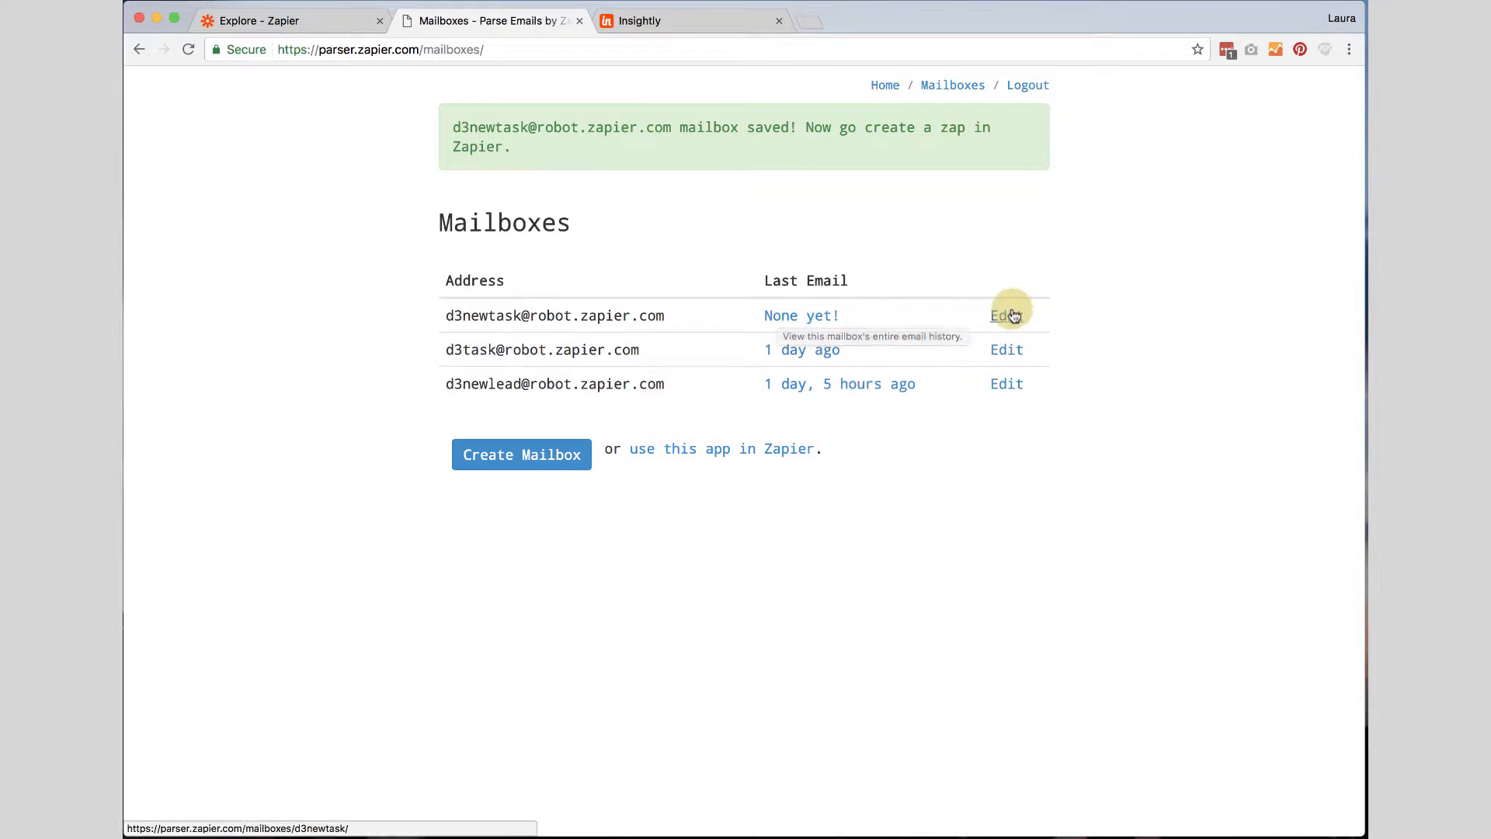
drag(1026, 838, 755, 261)
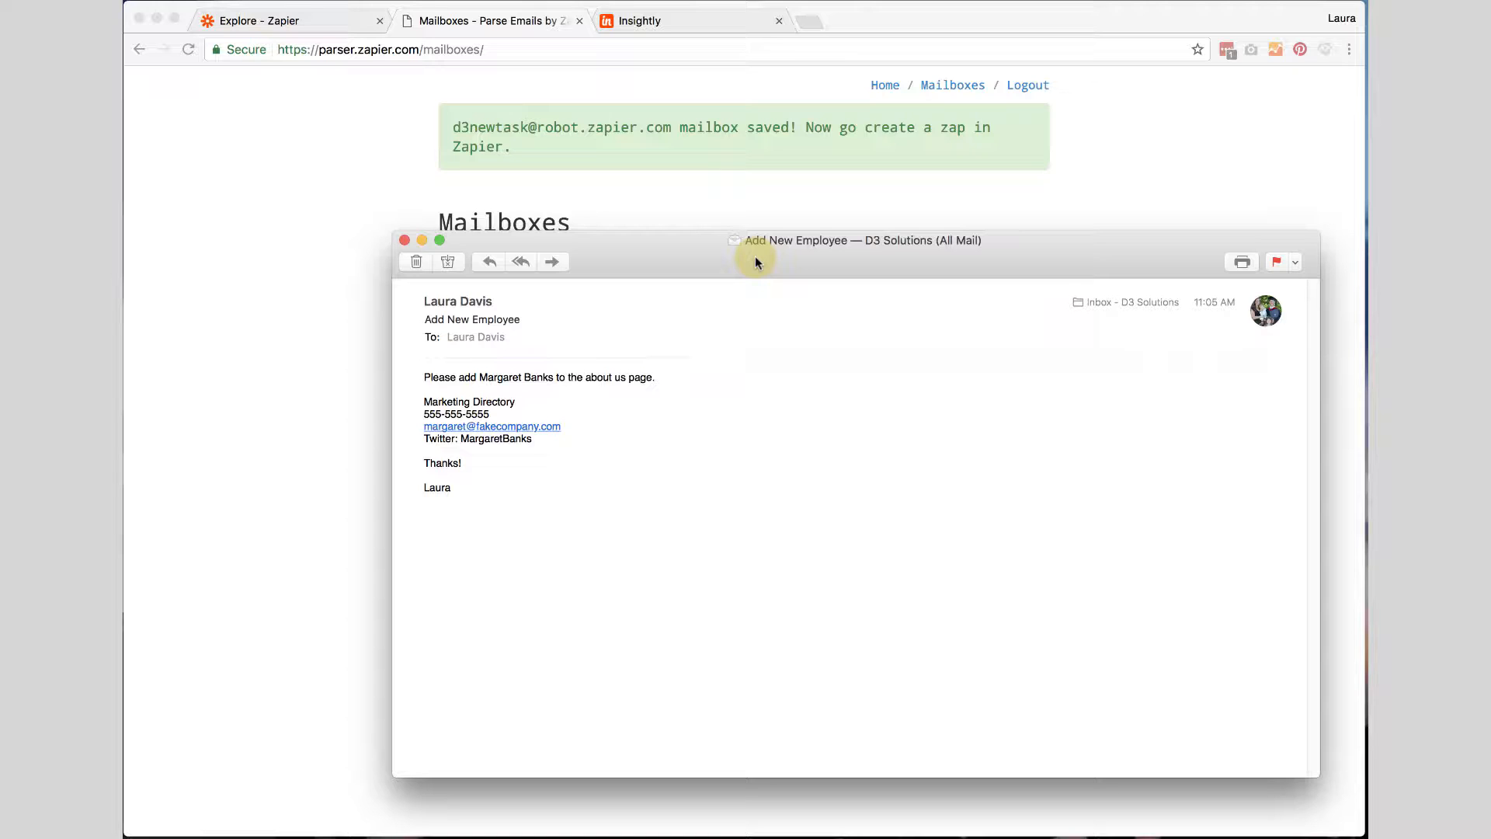
click(550, 263)
drag(626, 241, 612, 270)
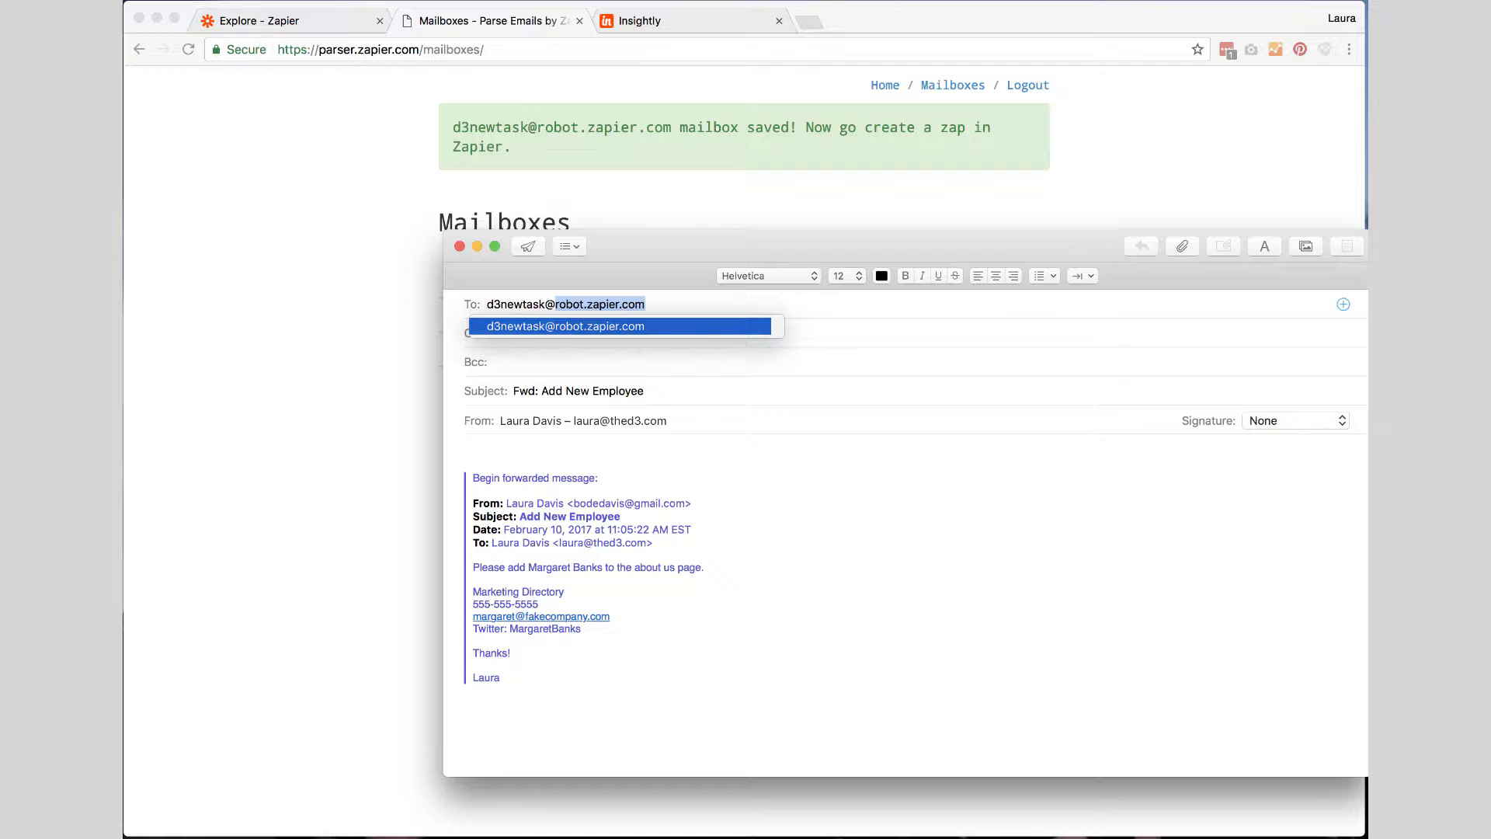
drag(634, 263, 668, 304)
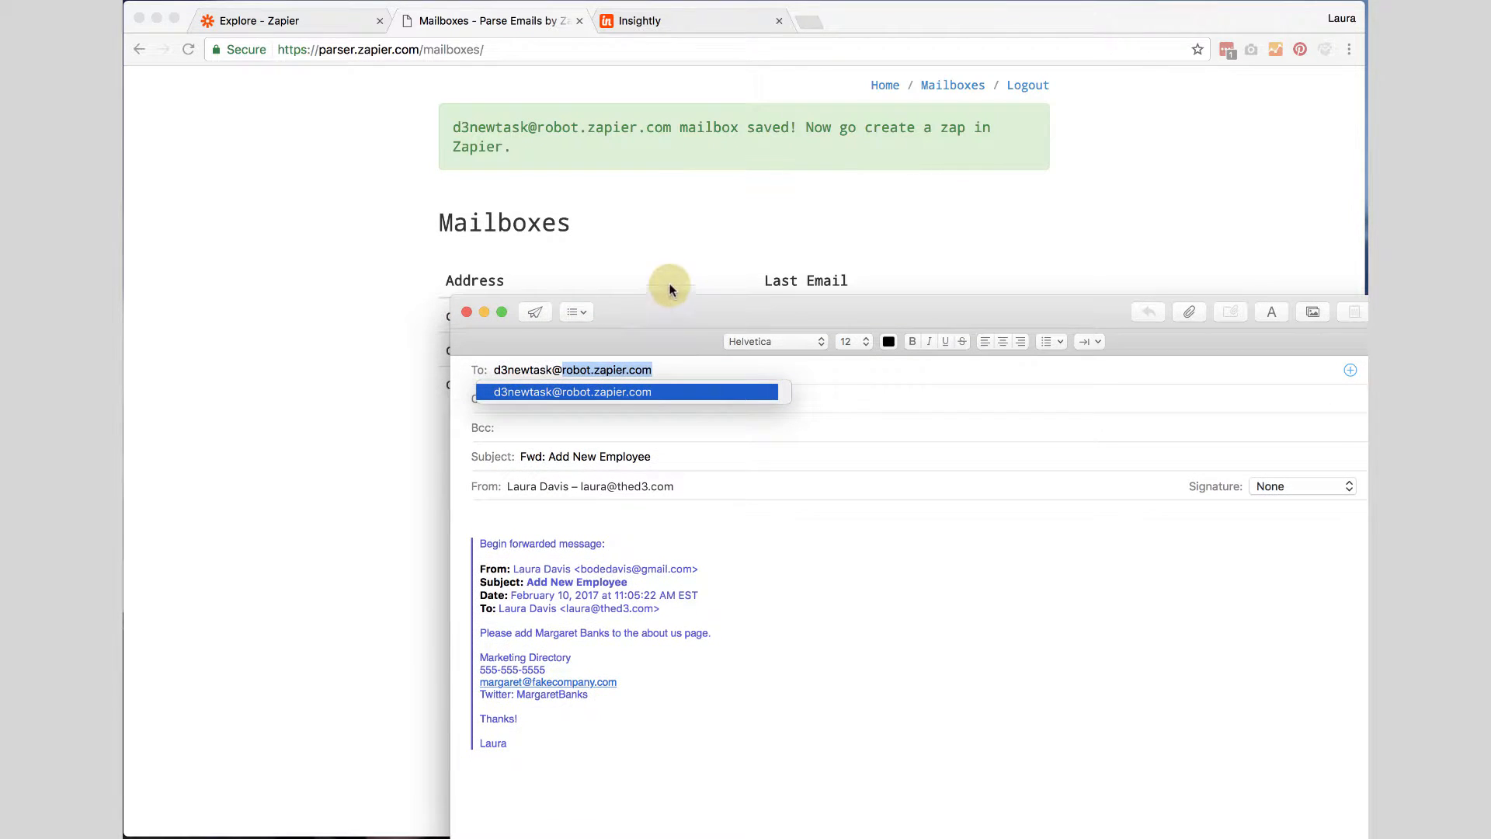
click(679, 362)
Change the forwarded email's subject to "ABC Company // Add New Employee".
drag(549, 456, 514, 456)
key(BackSpace)
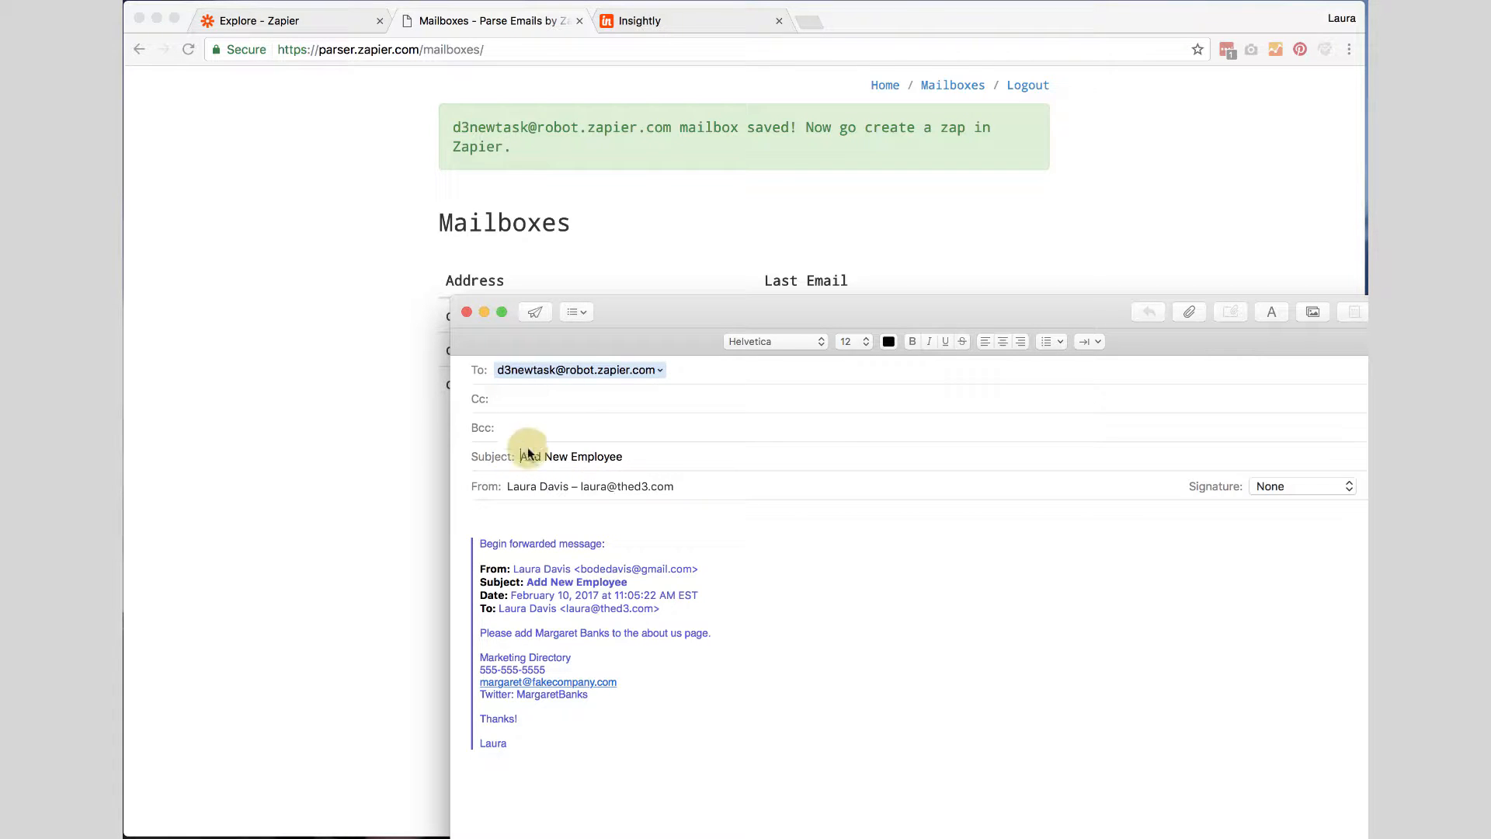
drag(660, 316, 665, 245)
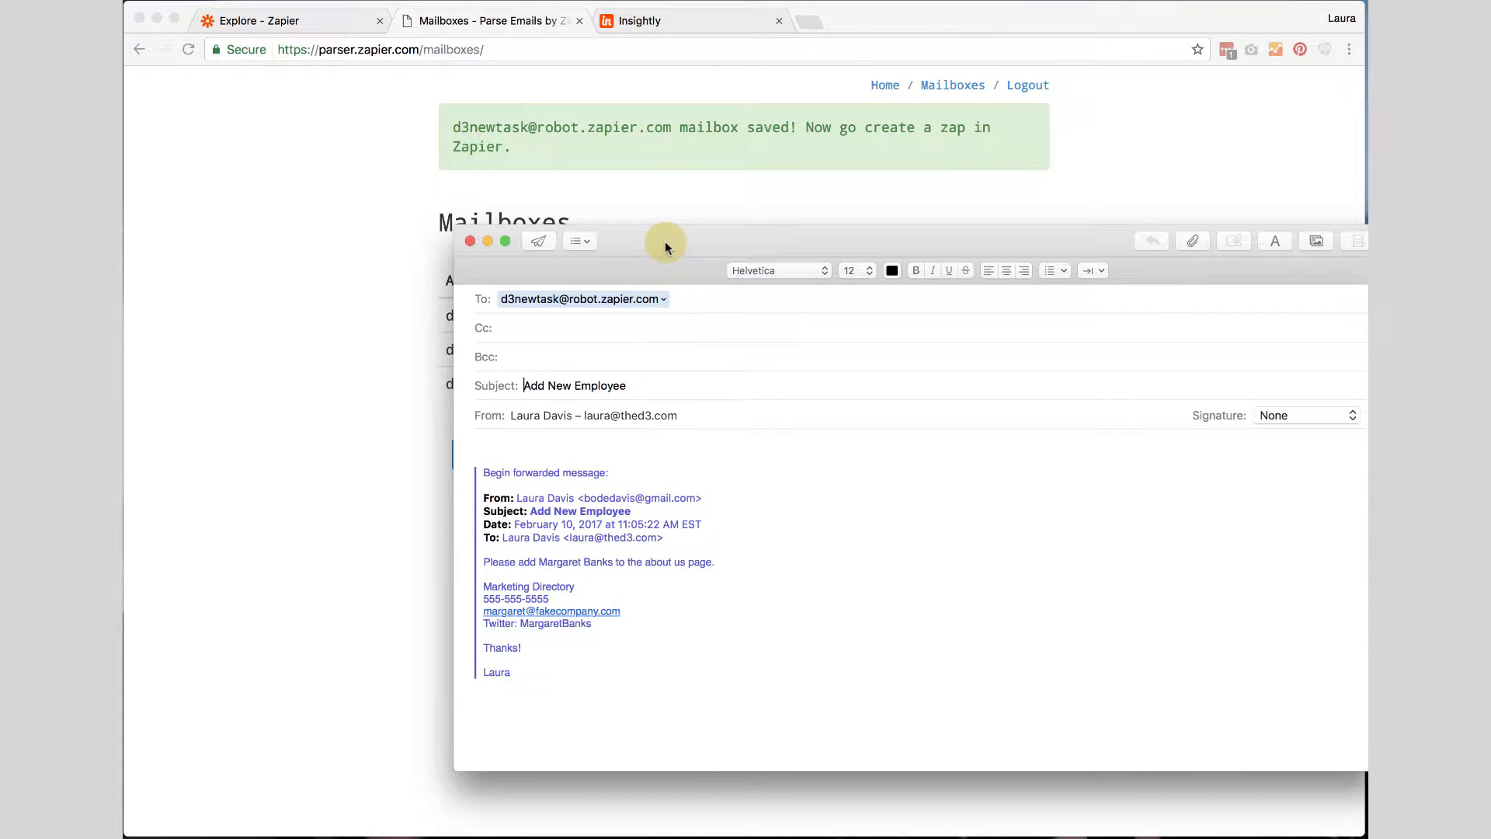
text(AB)
text(C Company )
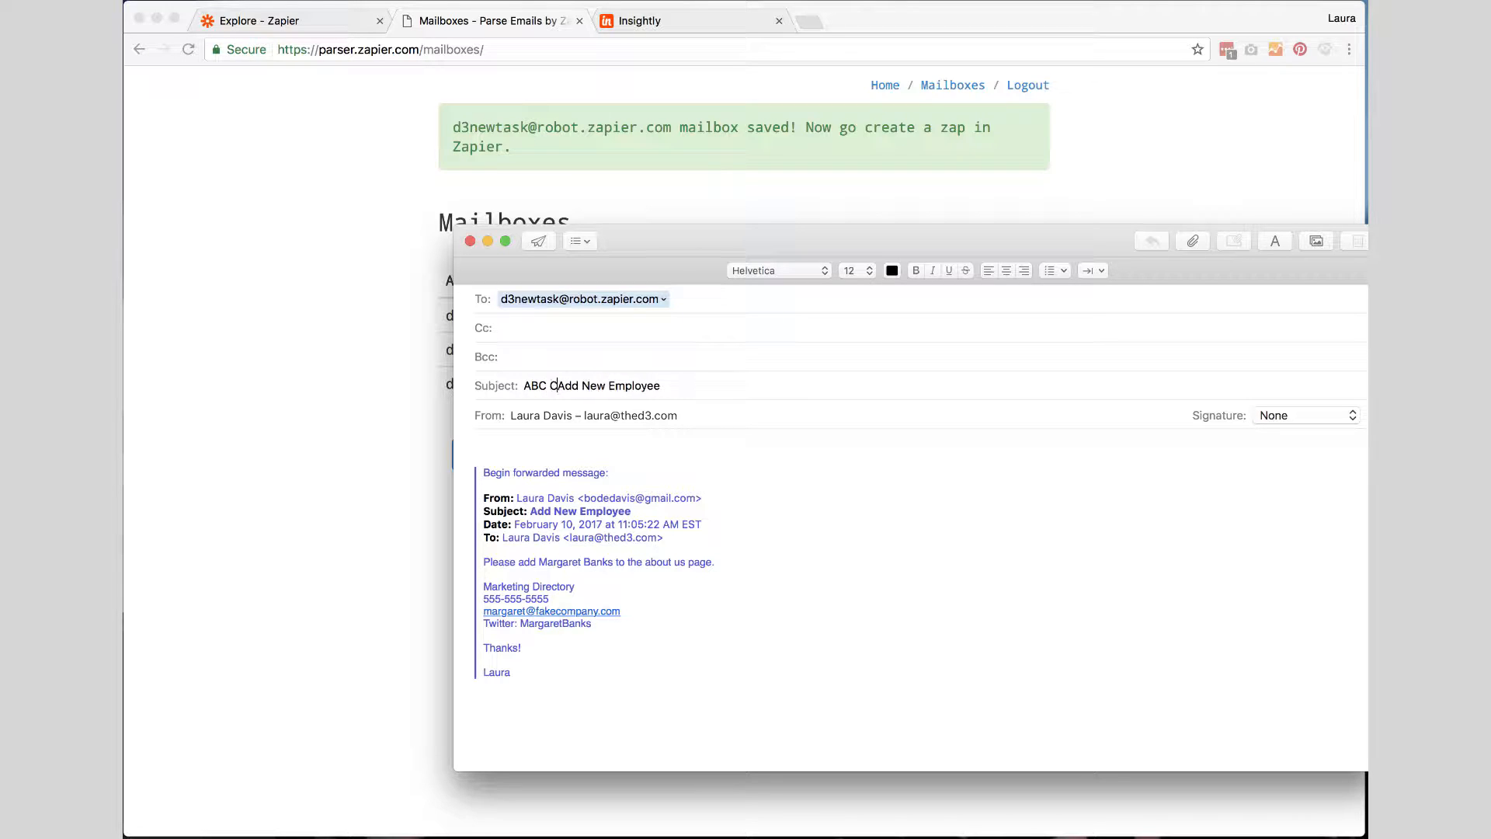
text(//)
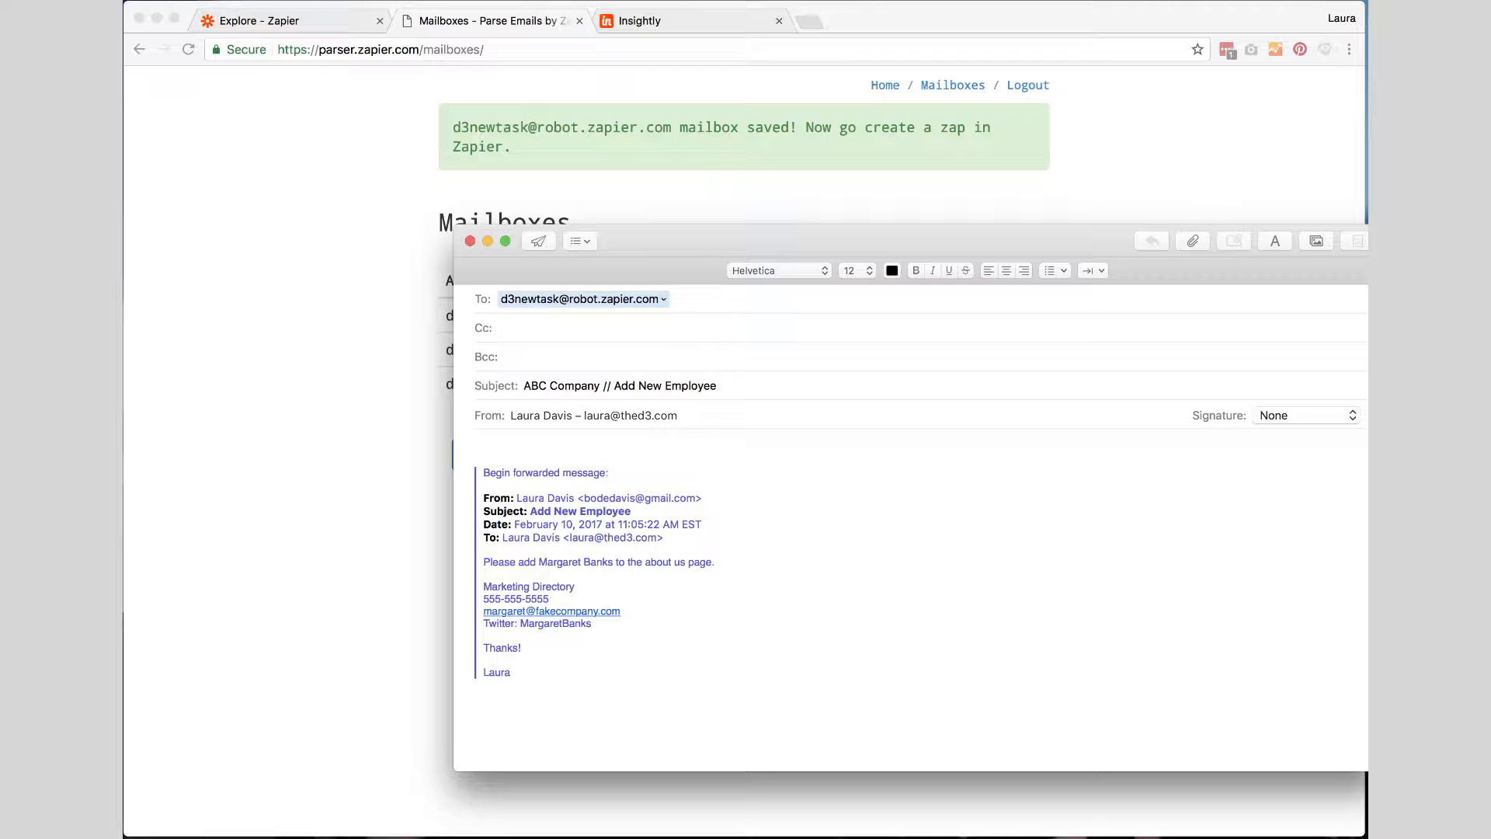
drag(522, 385, 598, 385)
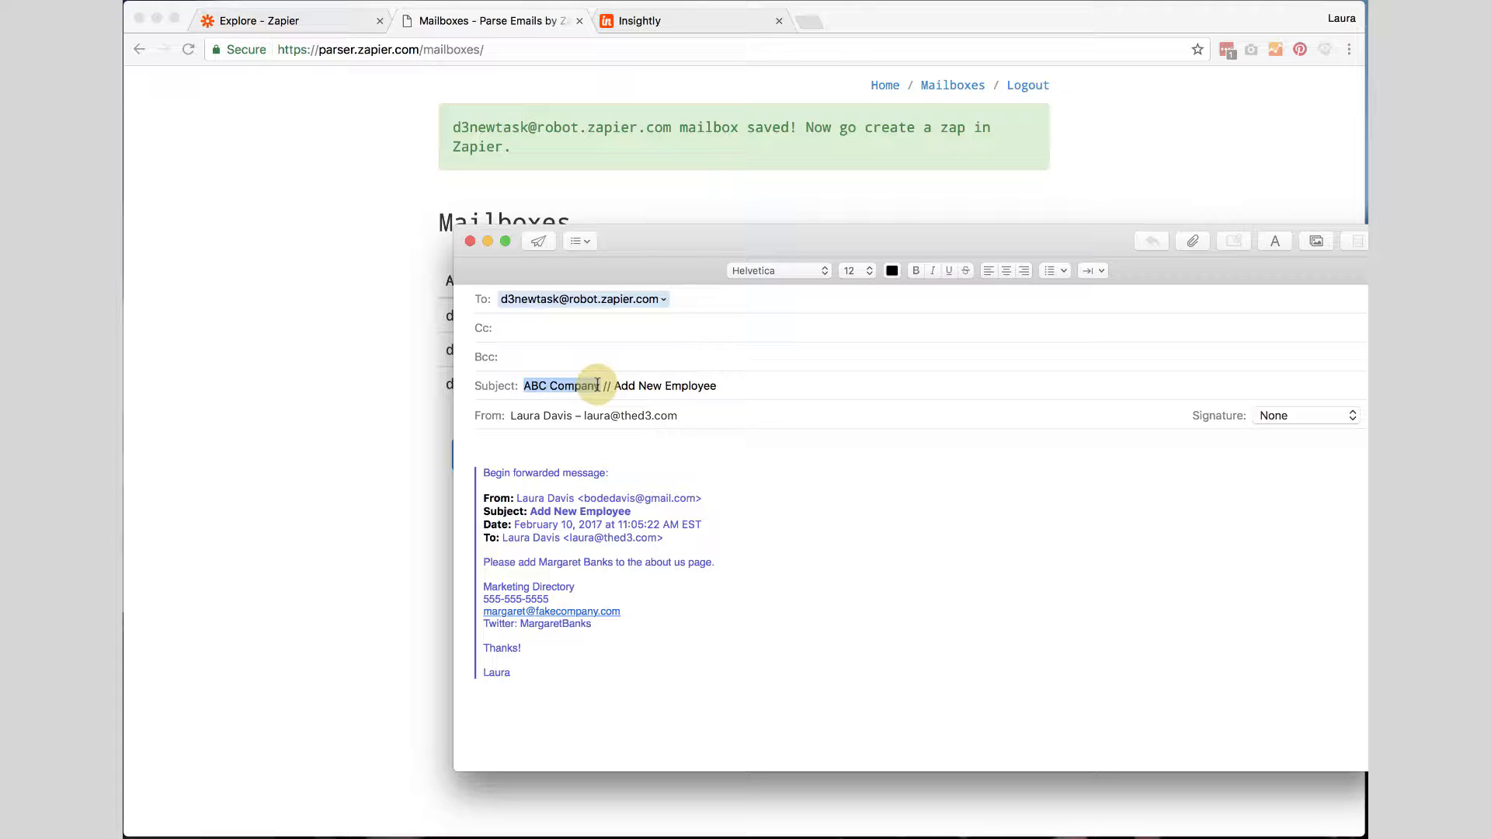
Delete the forwarded-message header and the closing "Thanks! Laura" lines from the email body.
click(501, 439)
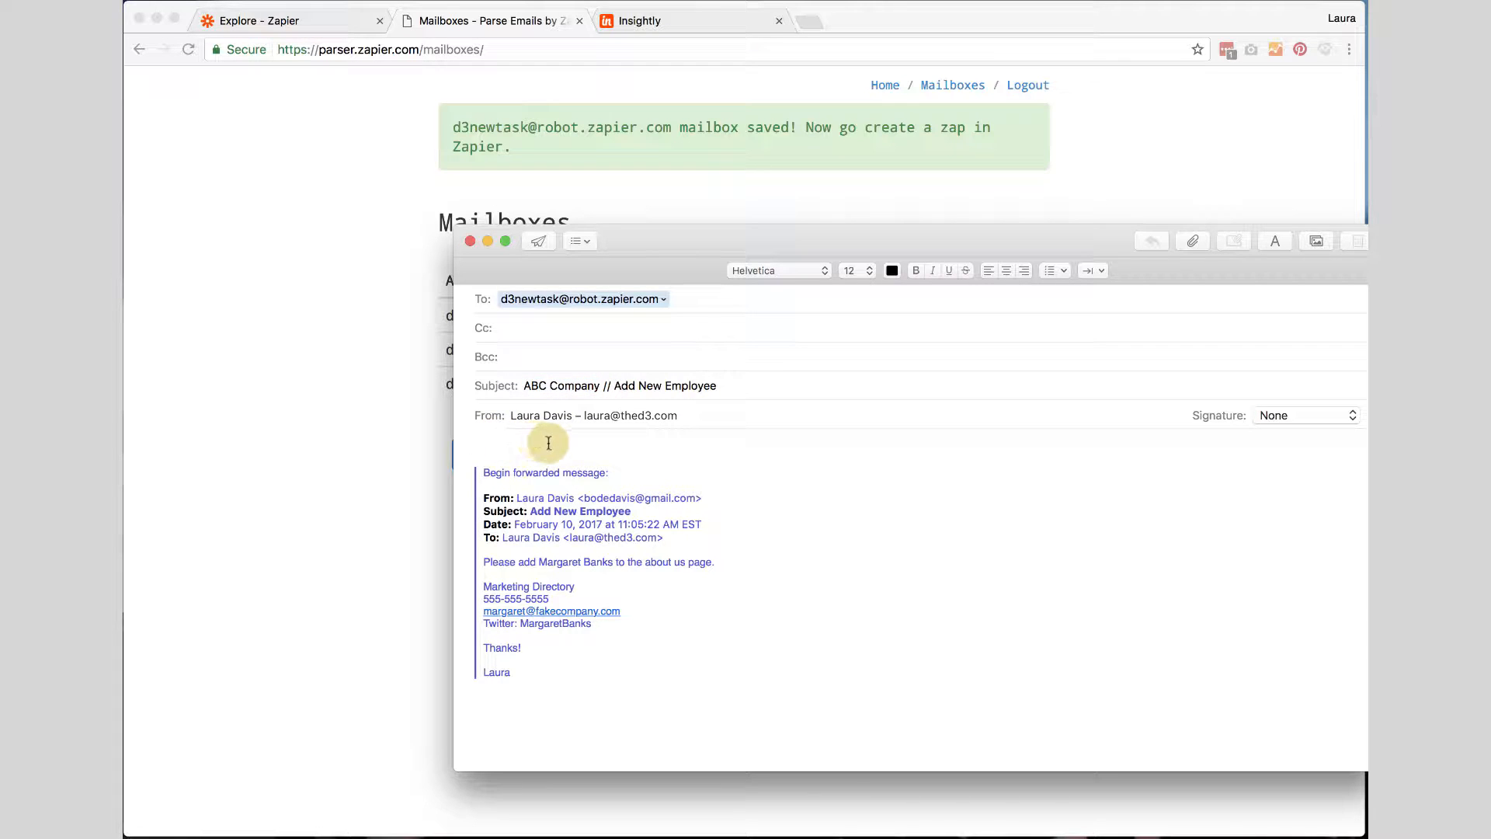
shift+click(696, 532)
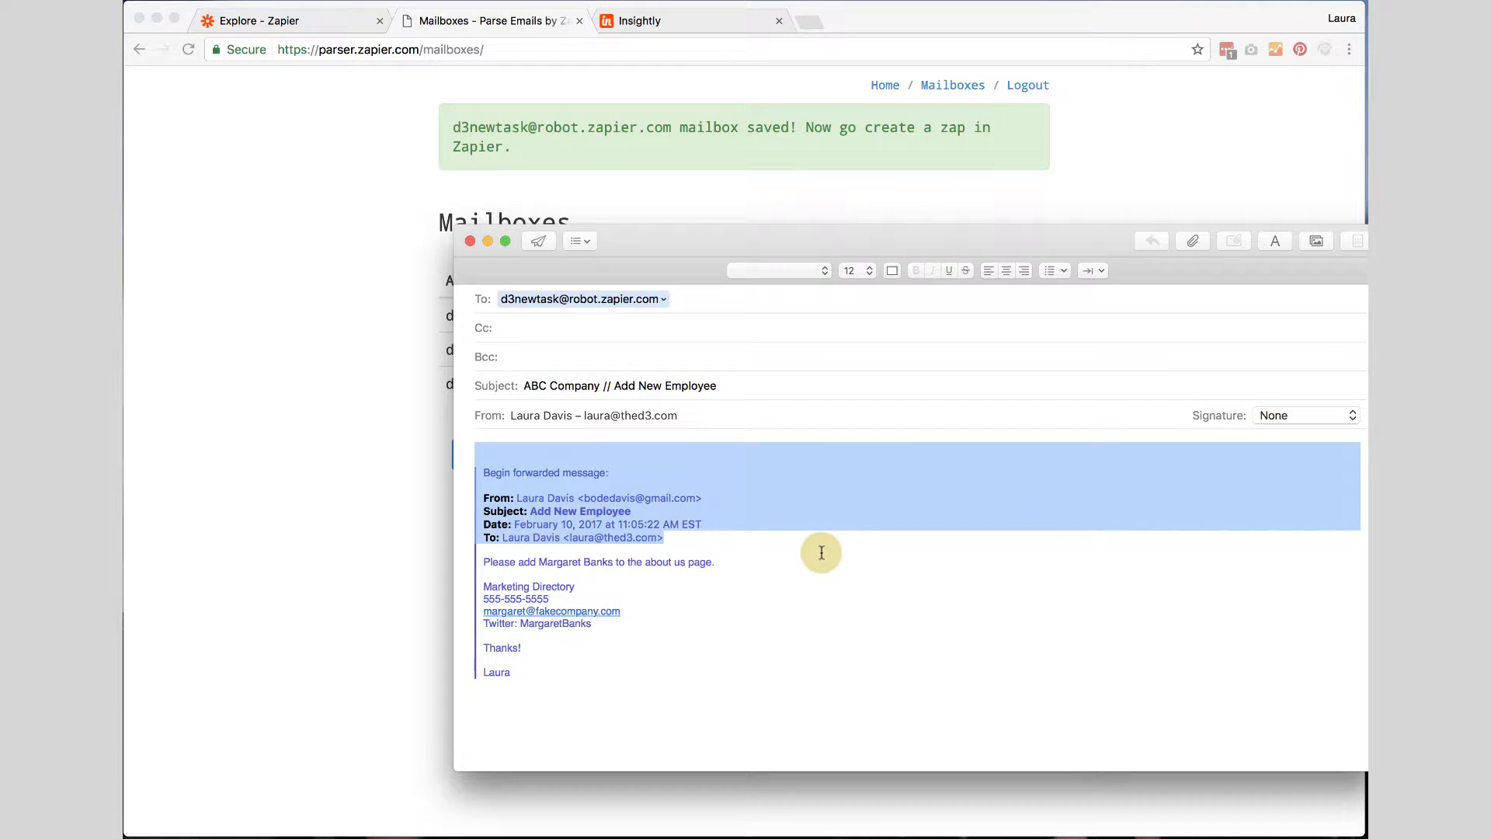
key(BackSpace)
key(Down)
key(Down)
key(BackSpace)
key(BackSpace)
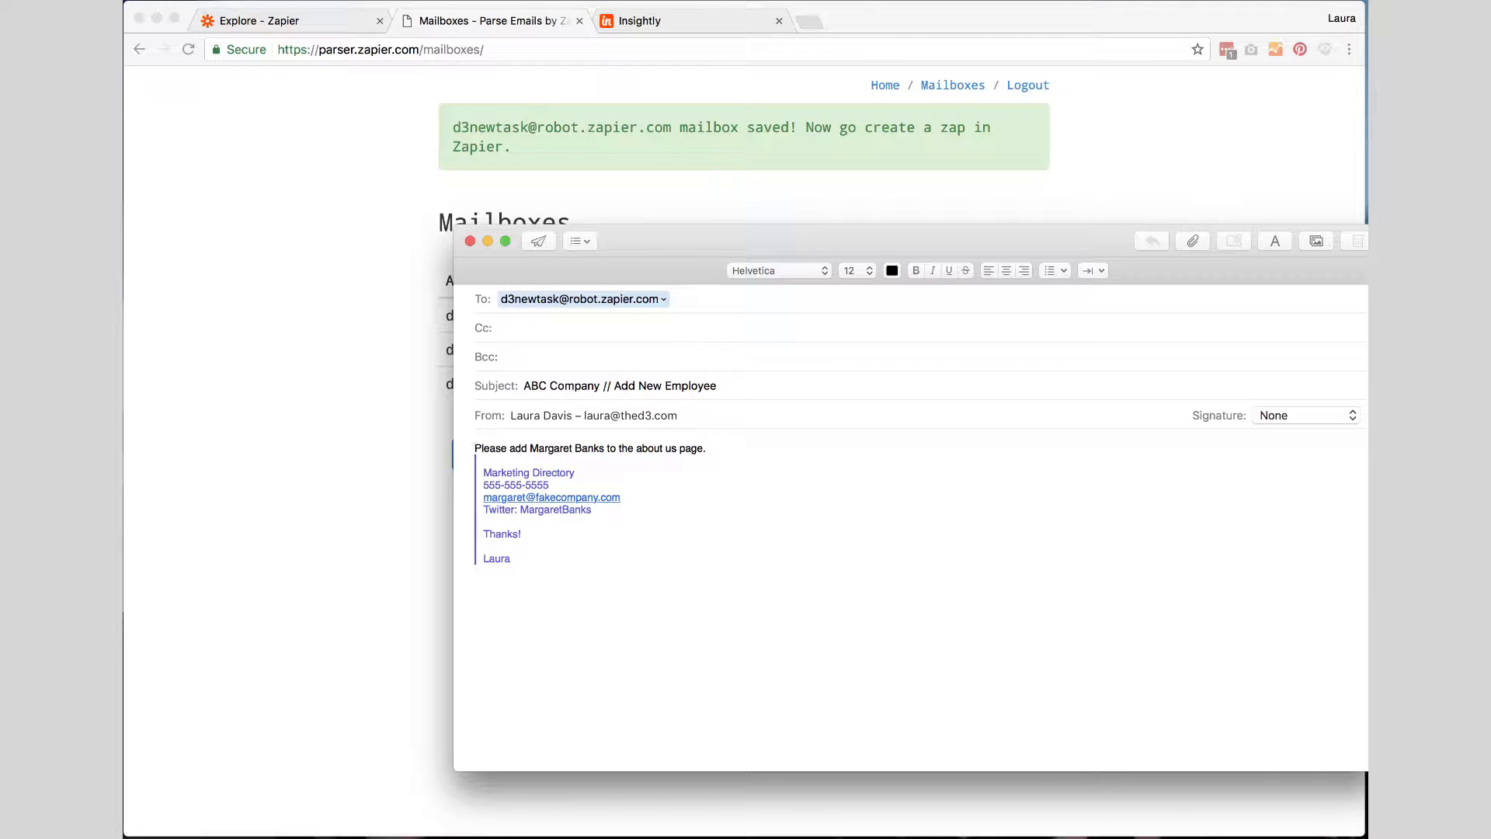
drag(510, 559, 454, 531)
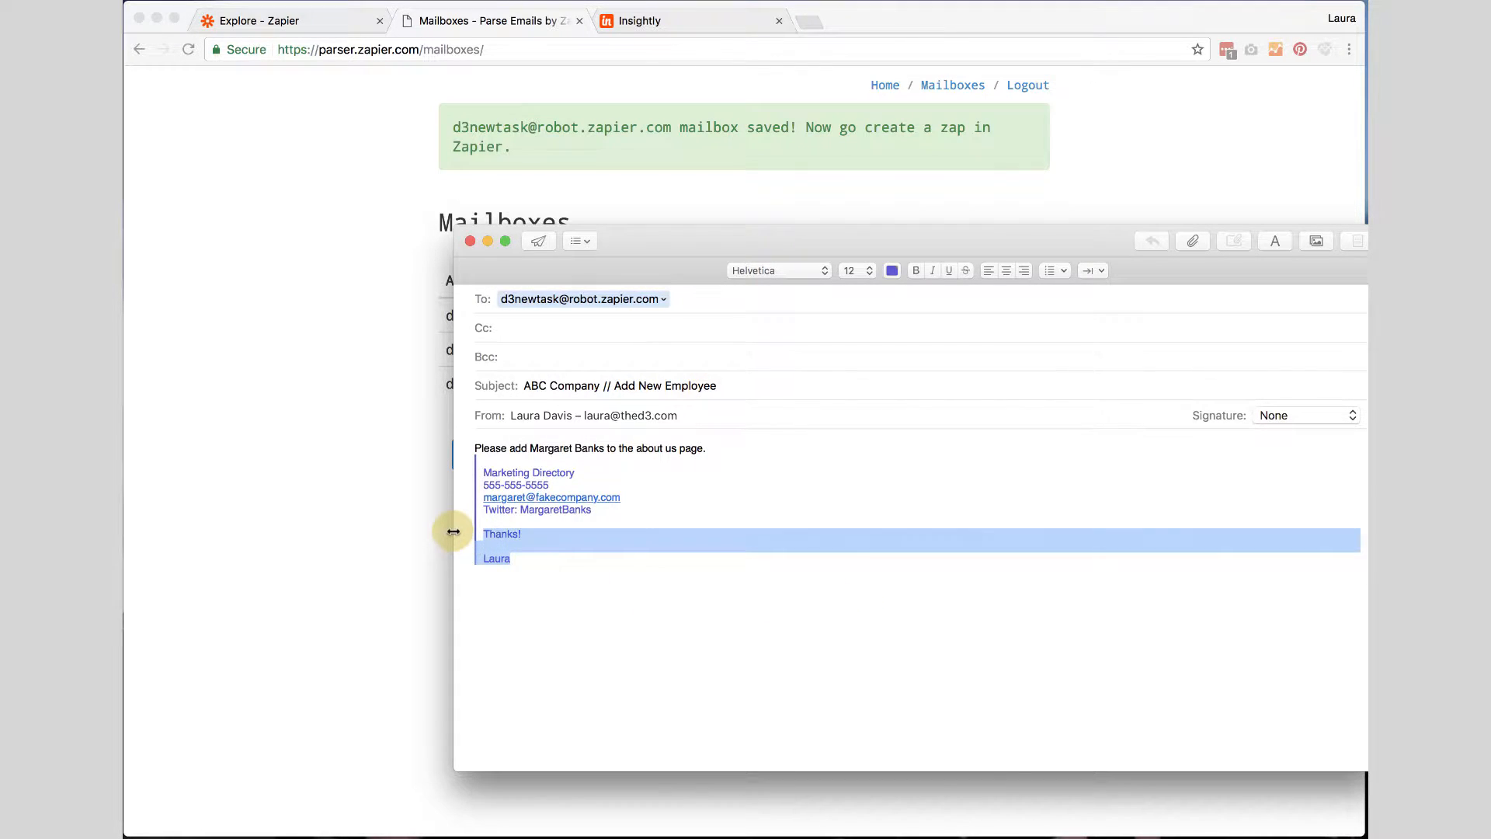
key(BackSpace)
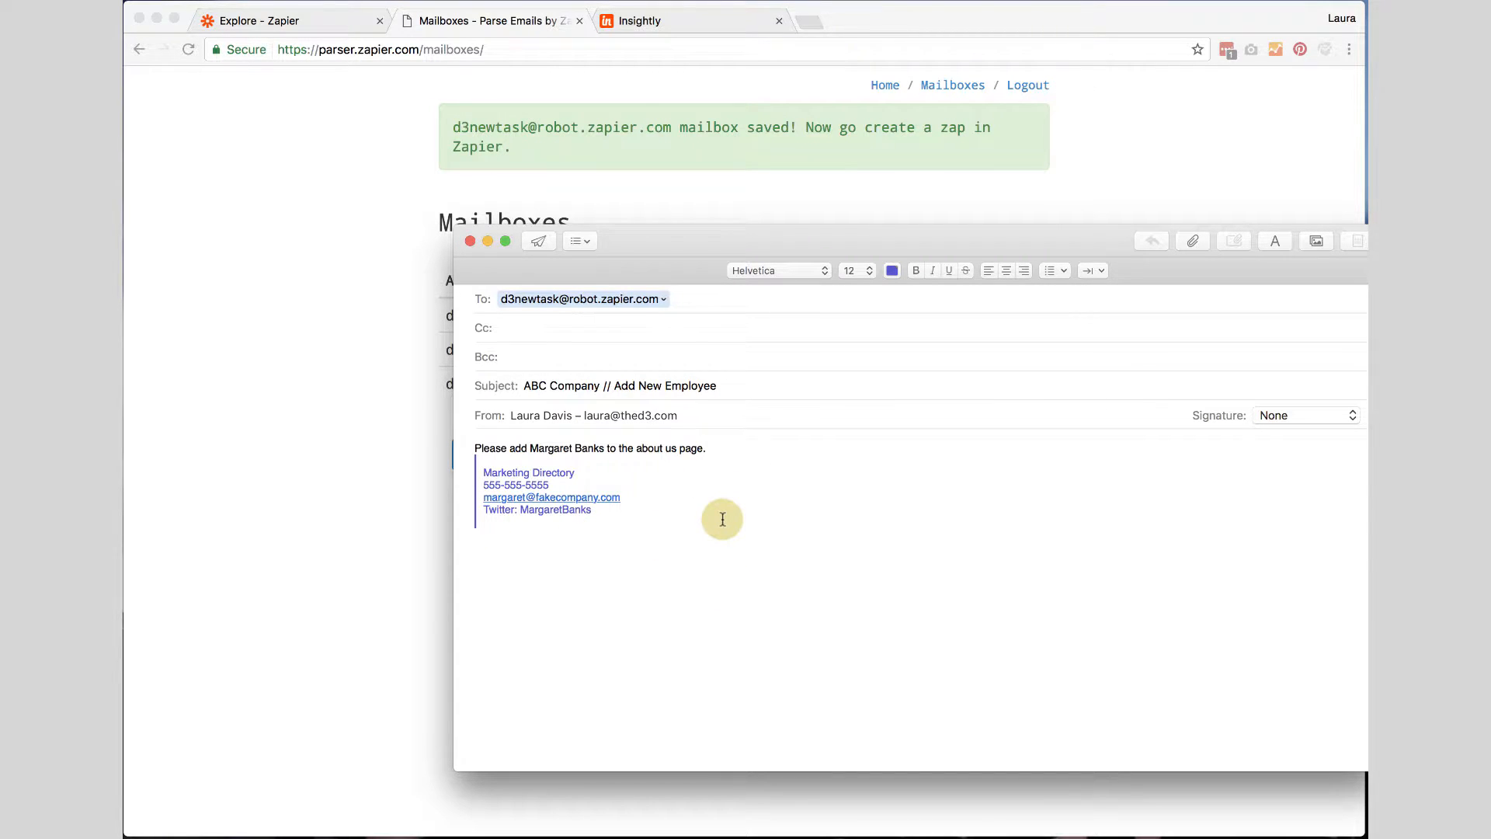
Send the email, then reload the mailbox list and open the d3newtask mailbox for editing.
click(538, 242)
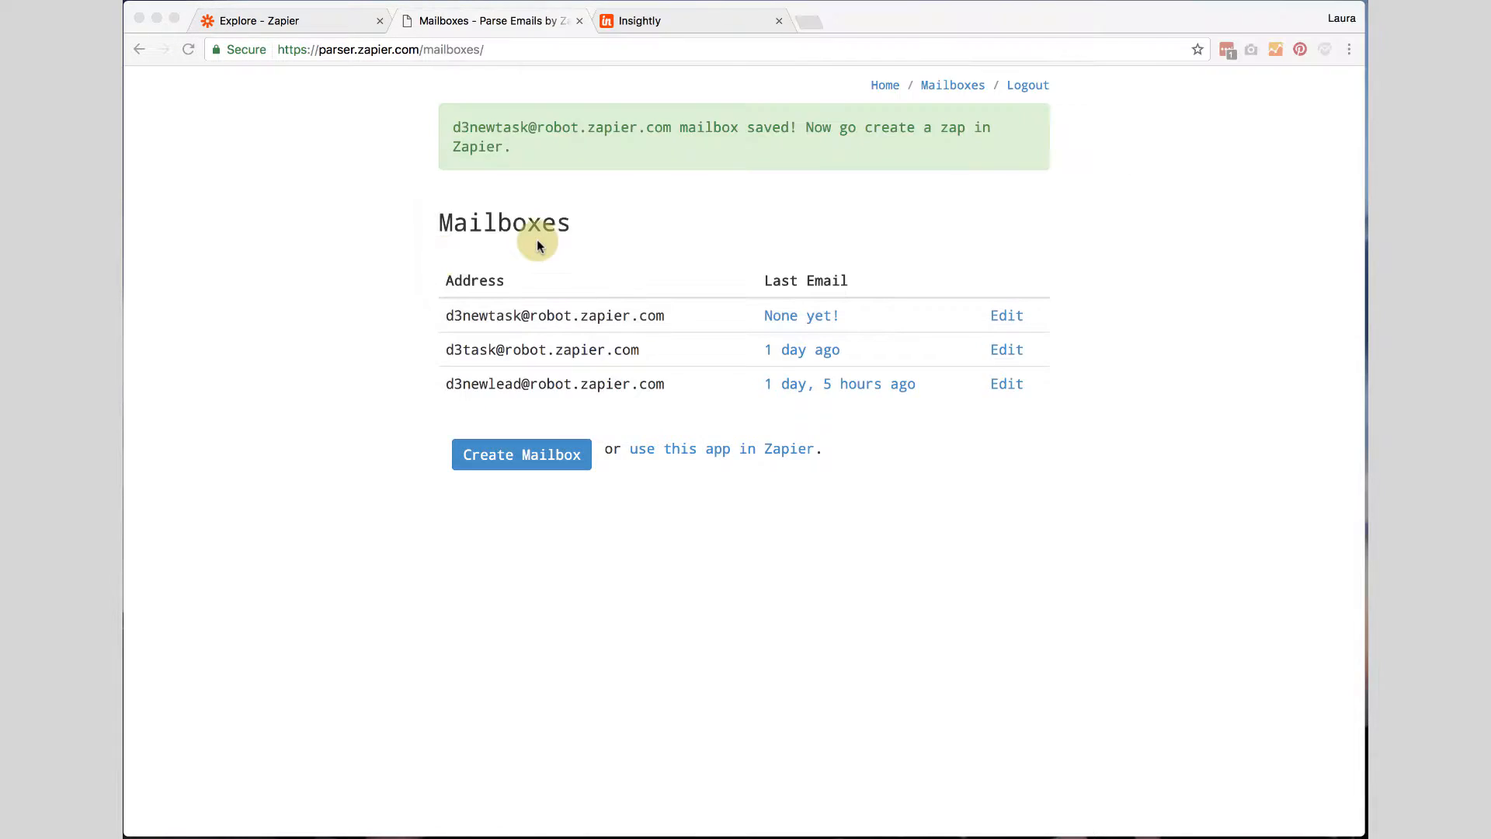
click(136, 51)
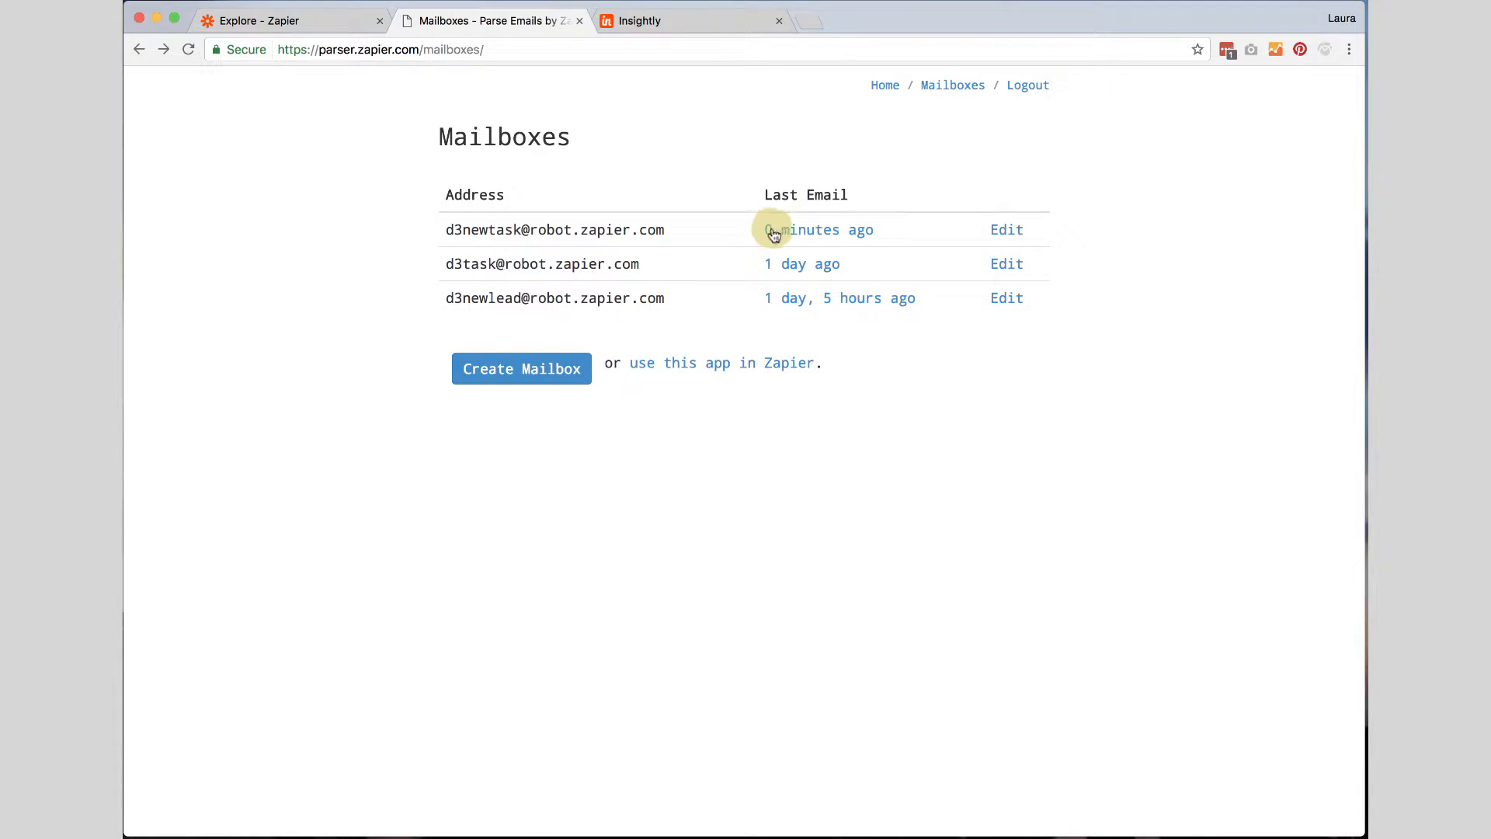
click(1007, 231)
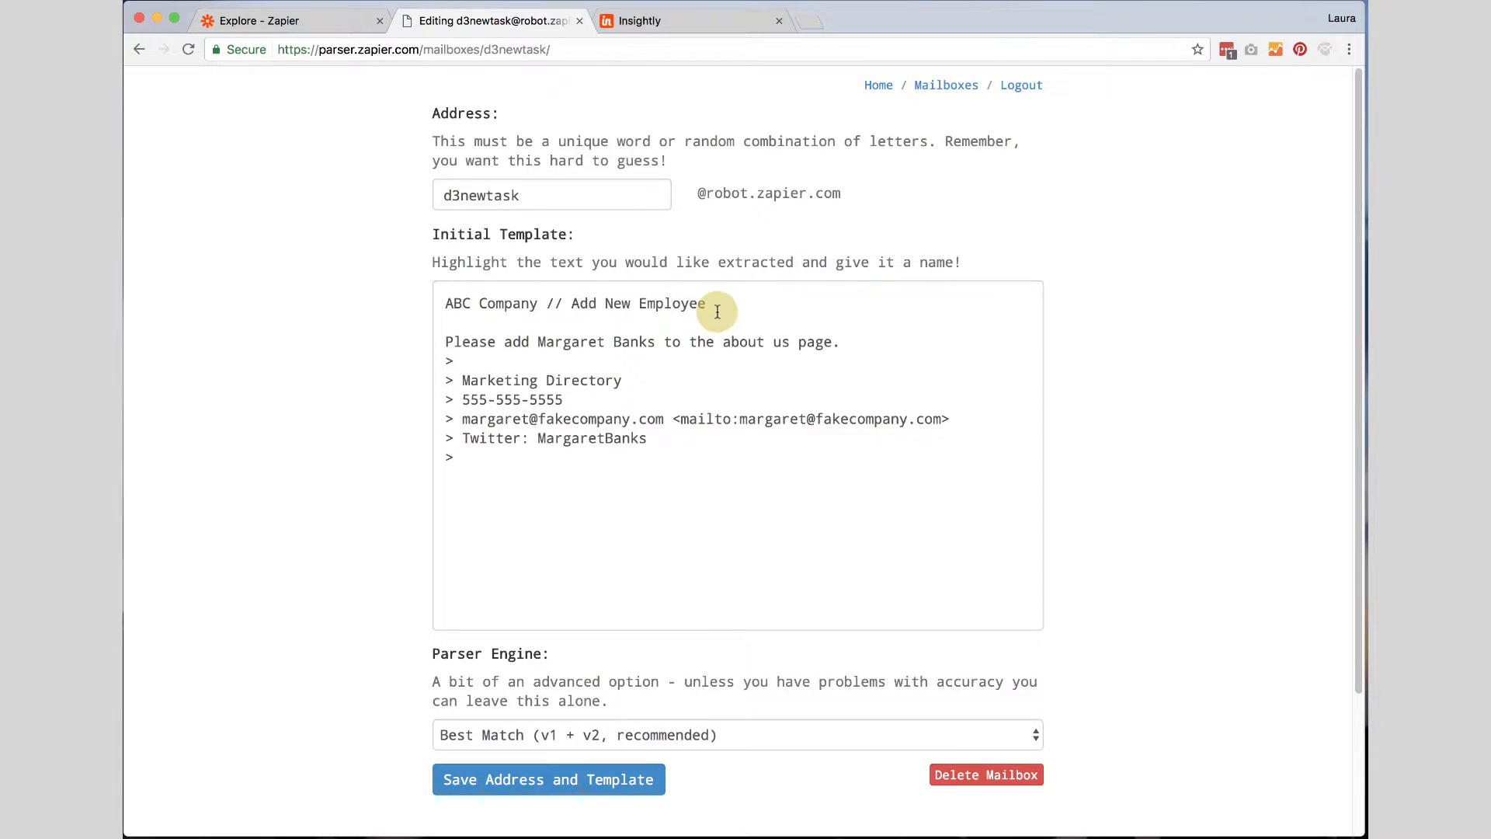
Highlight the subject line in the template and name it TaskTitle.
drag(444, 303, 707, 304)
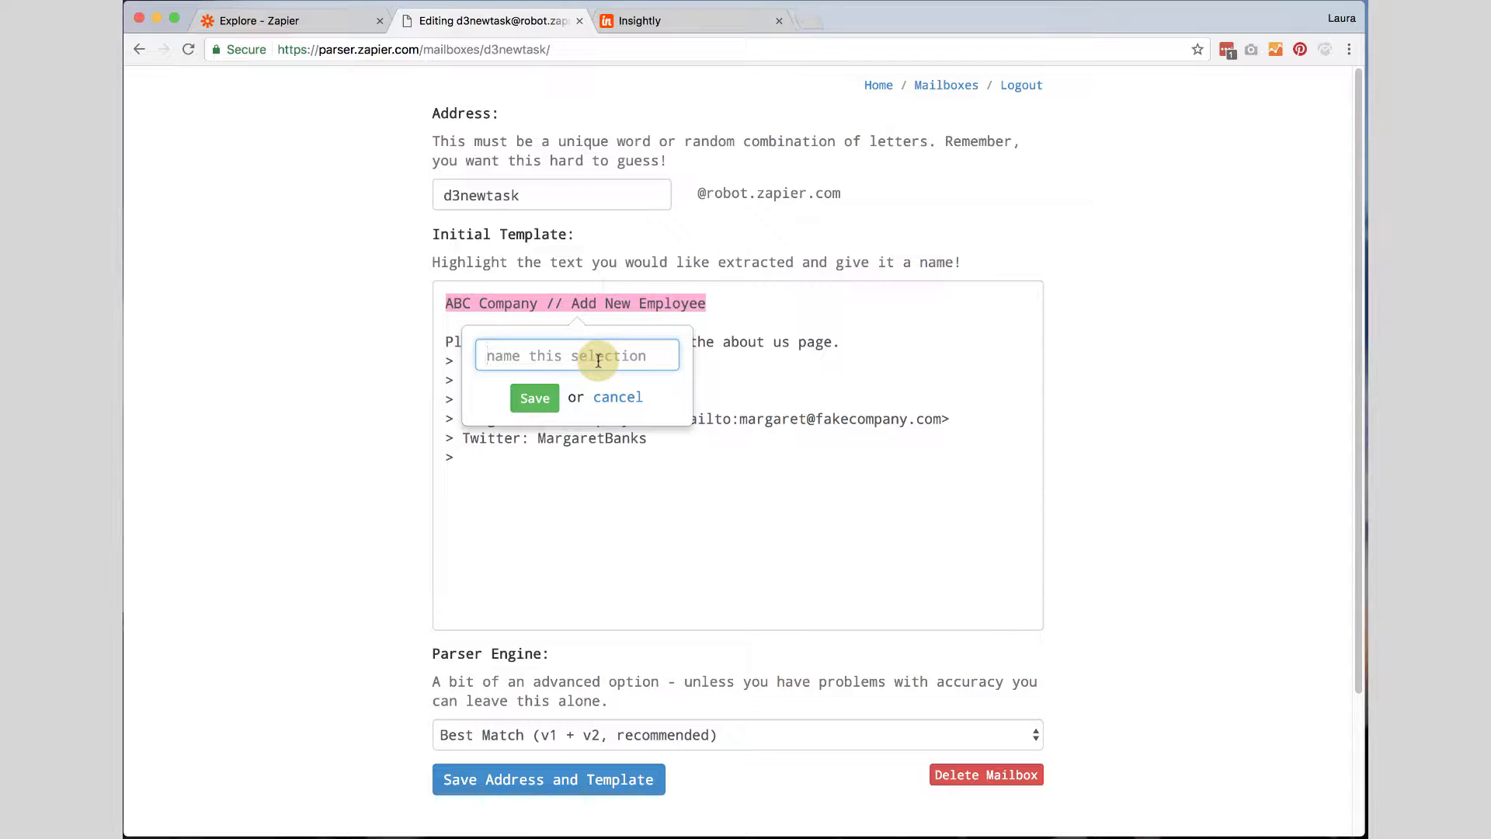
text(Task)
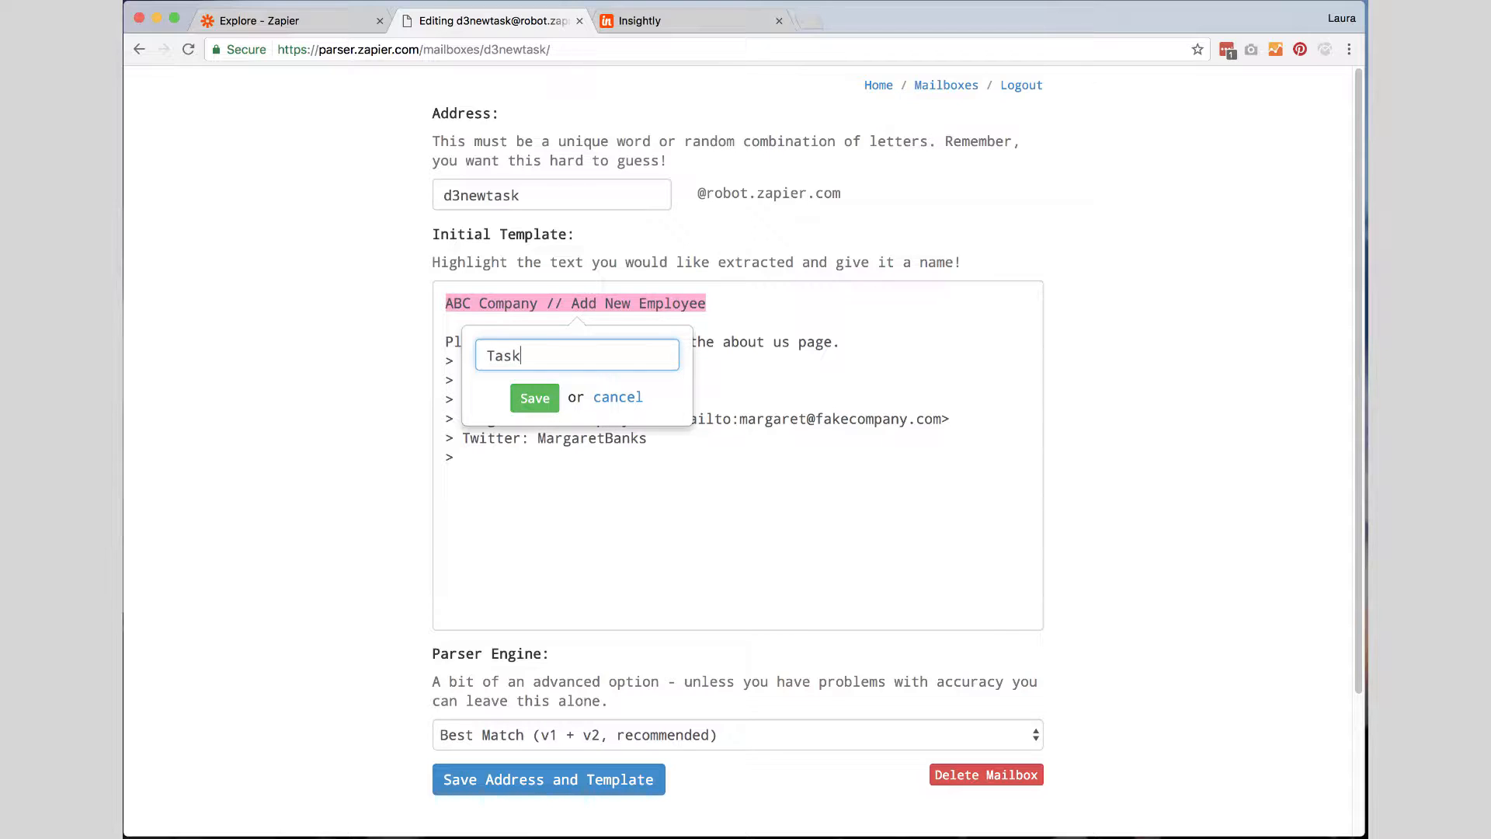
text(Title)
click(544, 399)
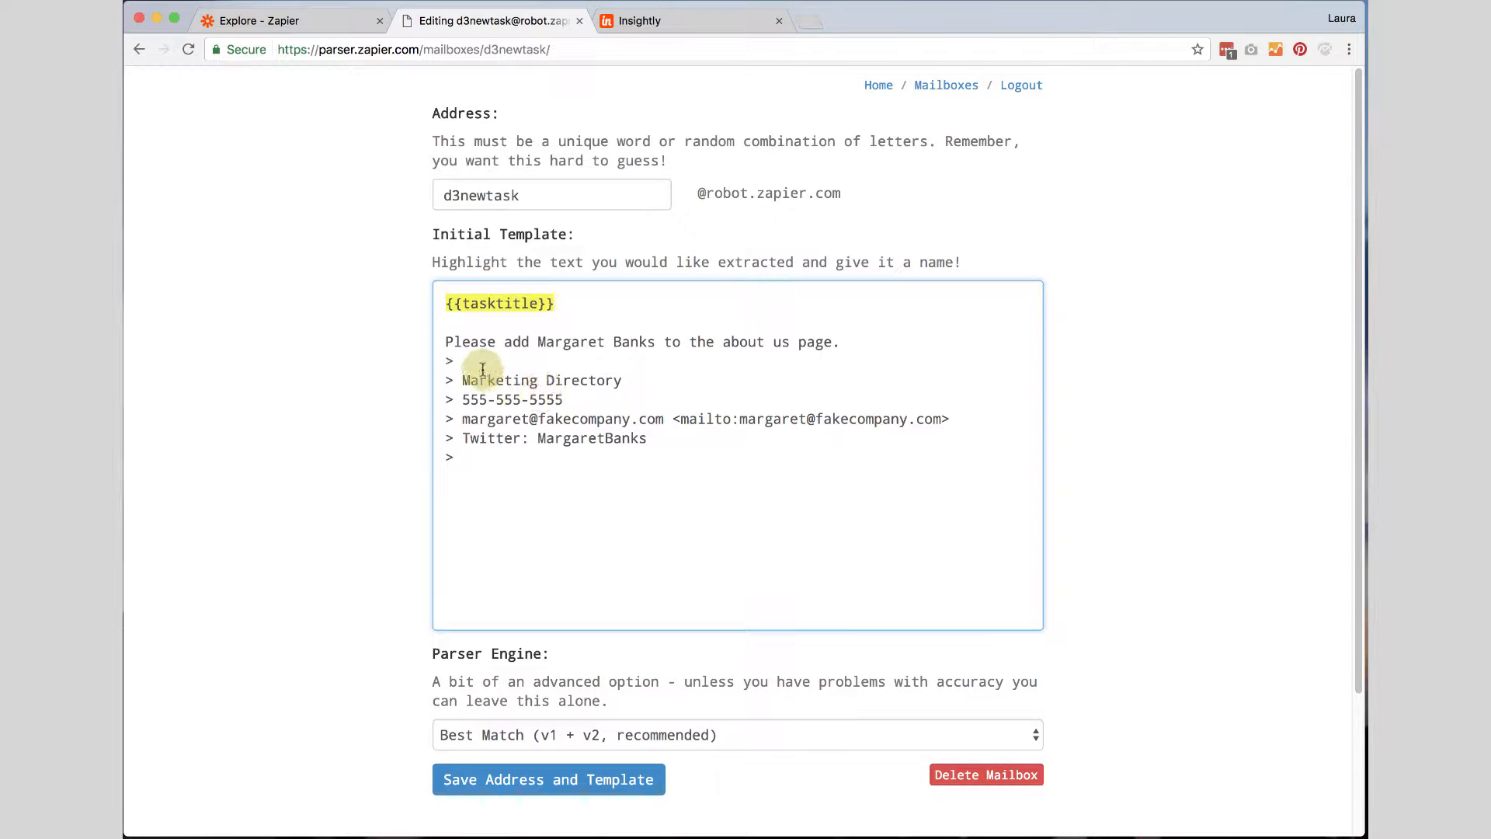
Highlight the message body as TaskDesc and save the address and template.
drag(447, 345, 502, 464)
click(404, 509)
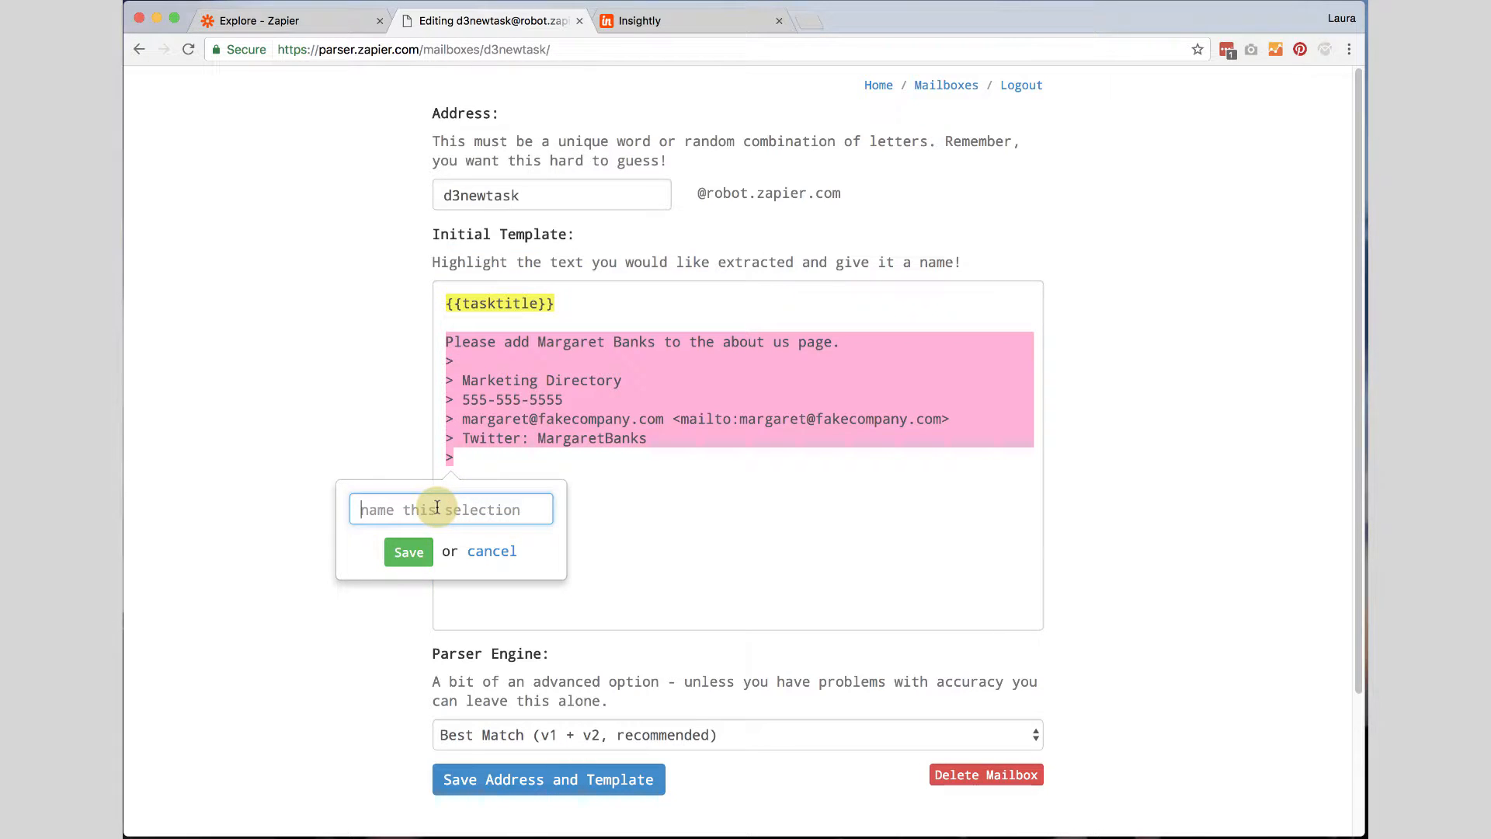
text(TaskDesc)
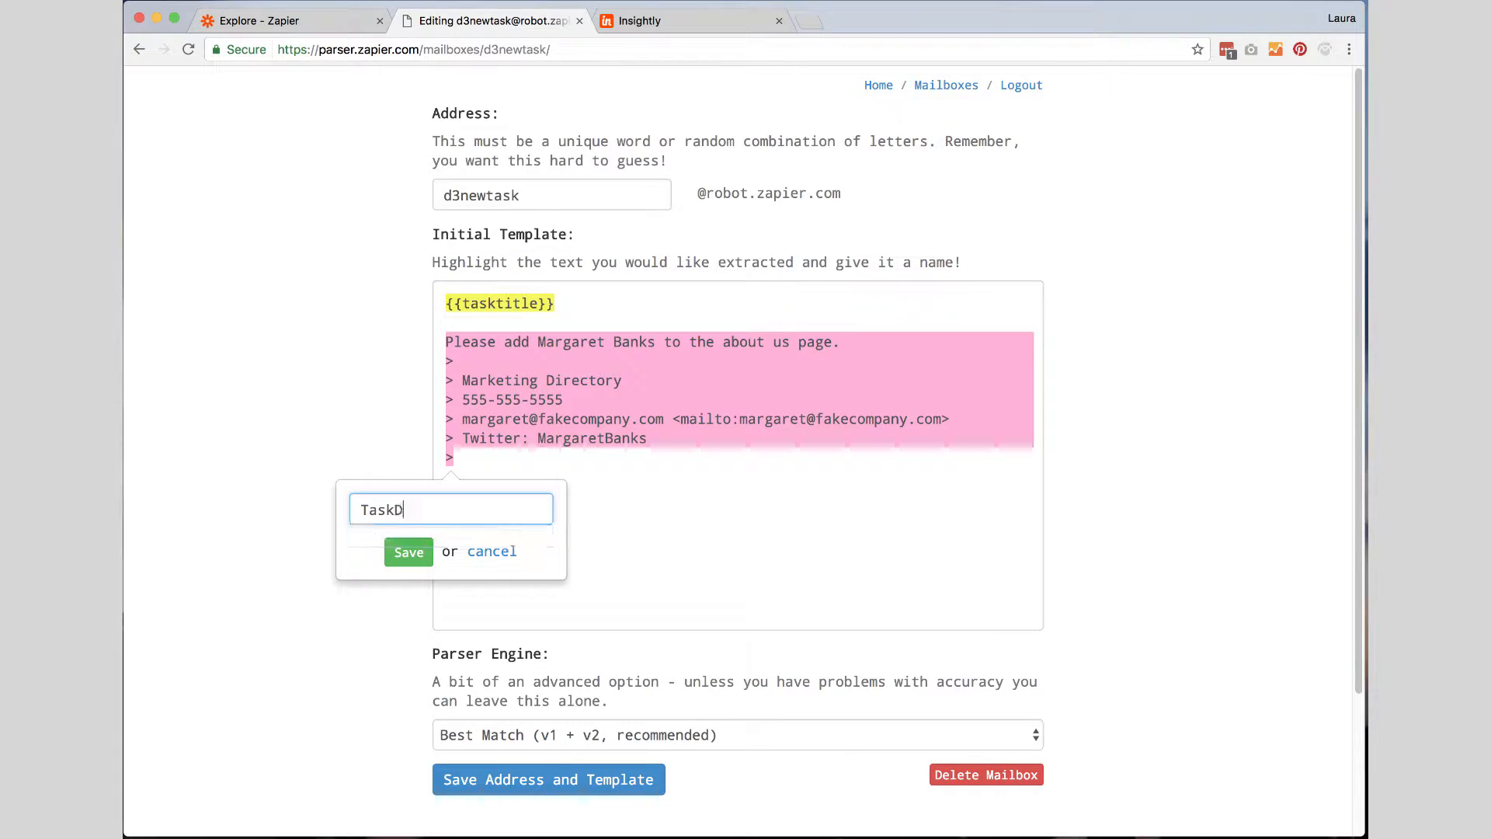
click(406, 551)
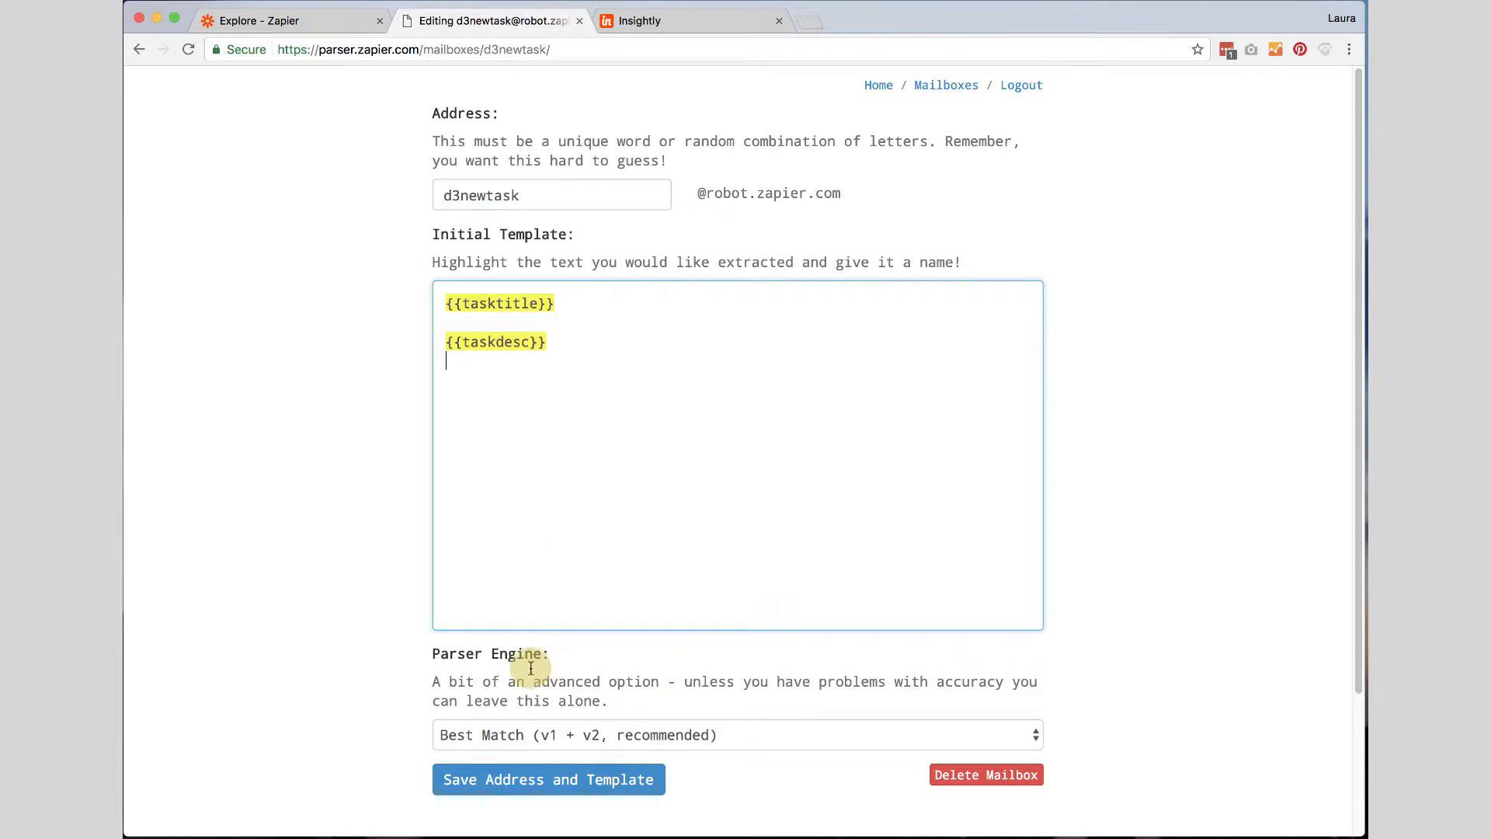
scroll(722, 773, down, 2)
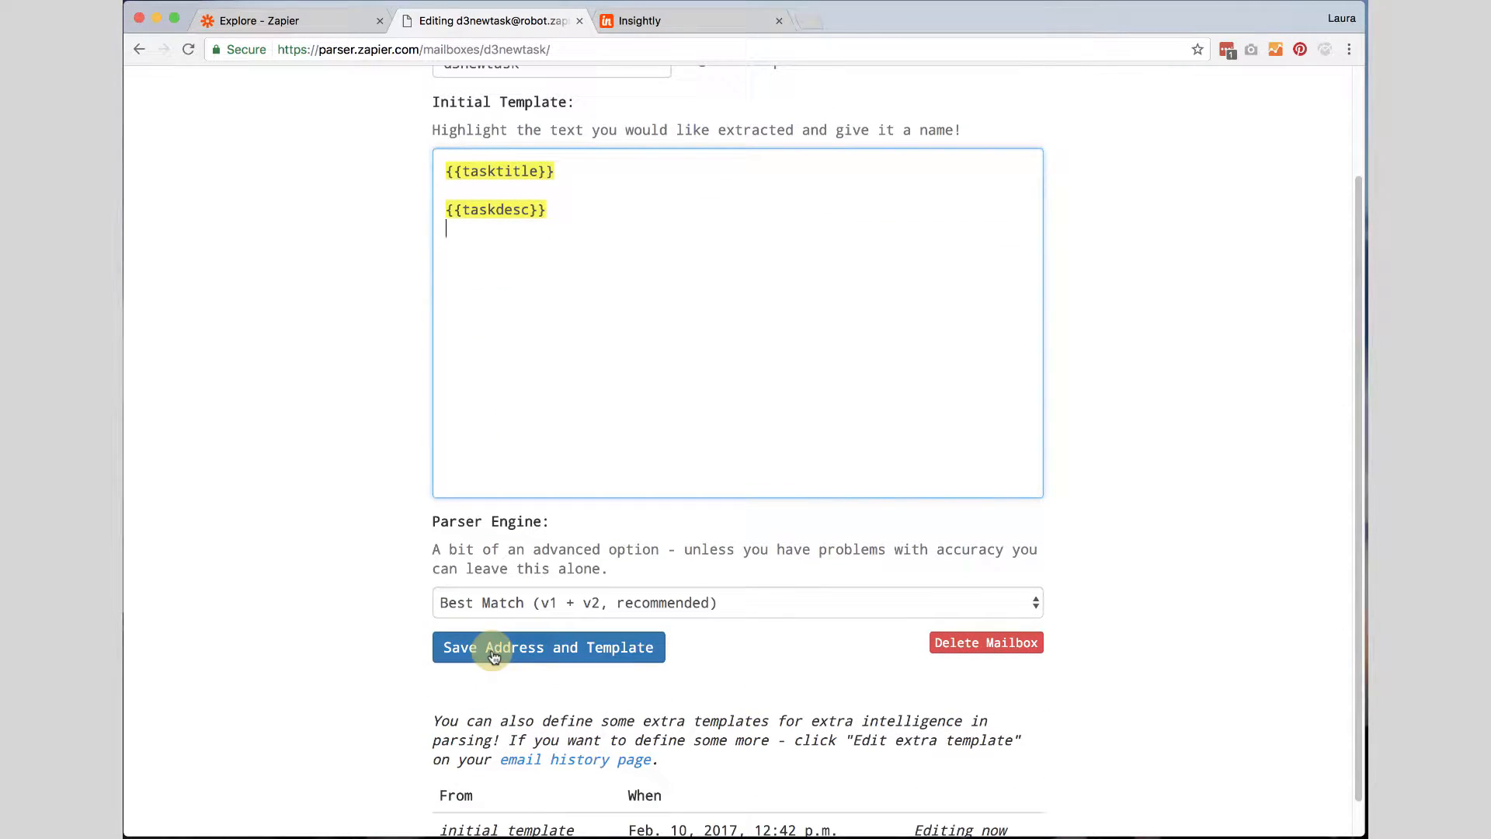
click(494, 656)
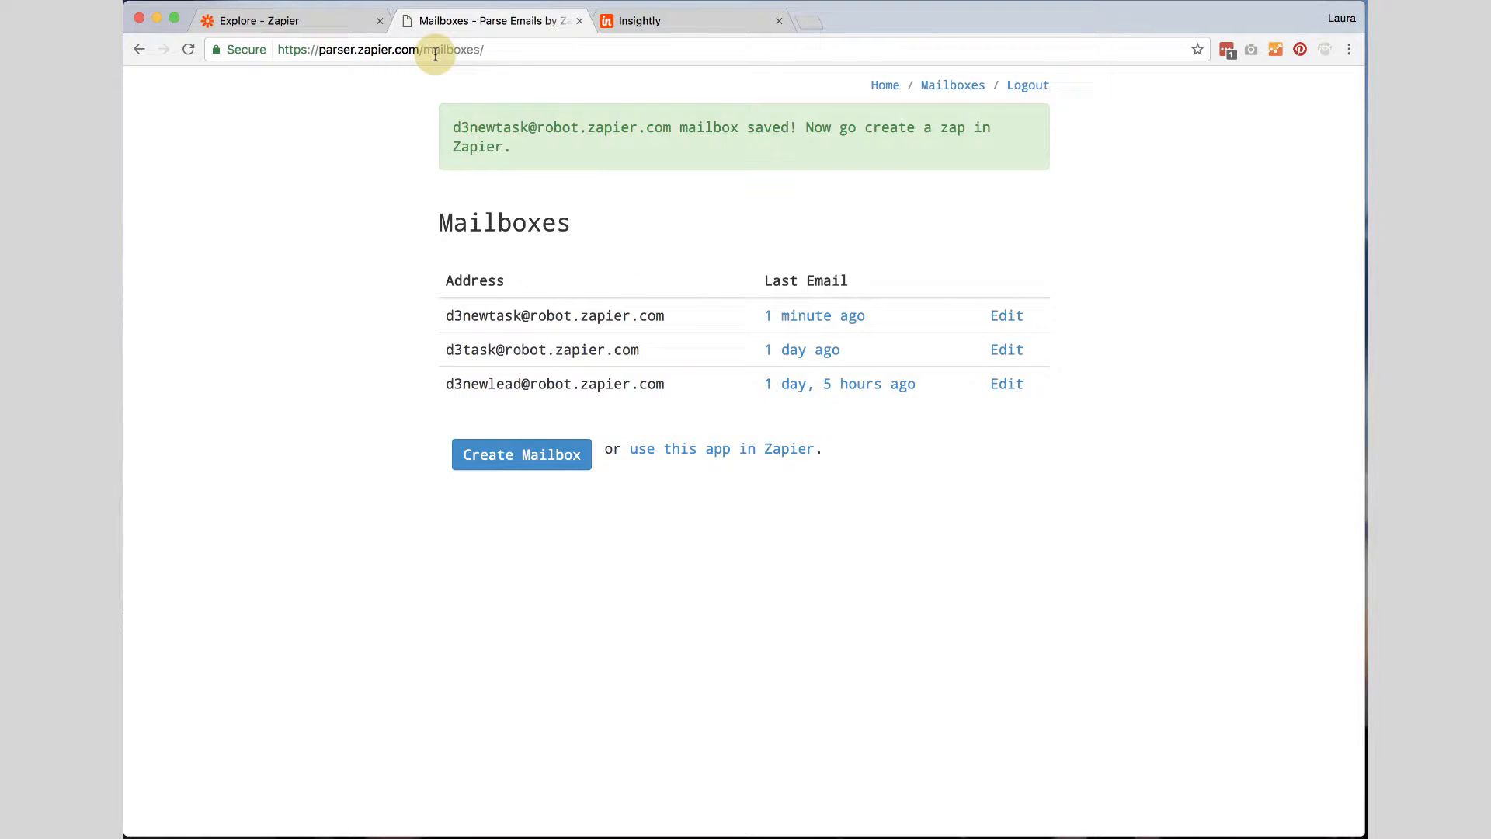
Switch to the Zapier tab and start making a new Zap.
click(252, 22)
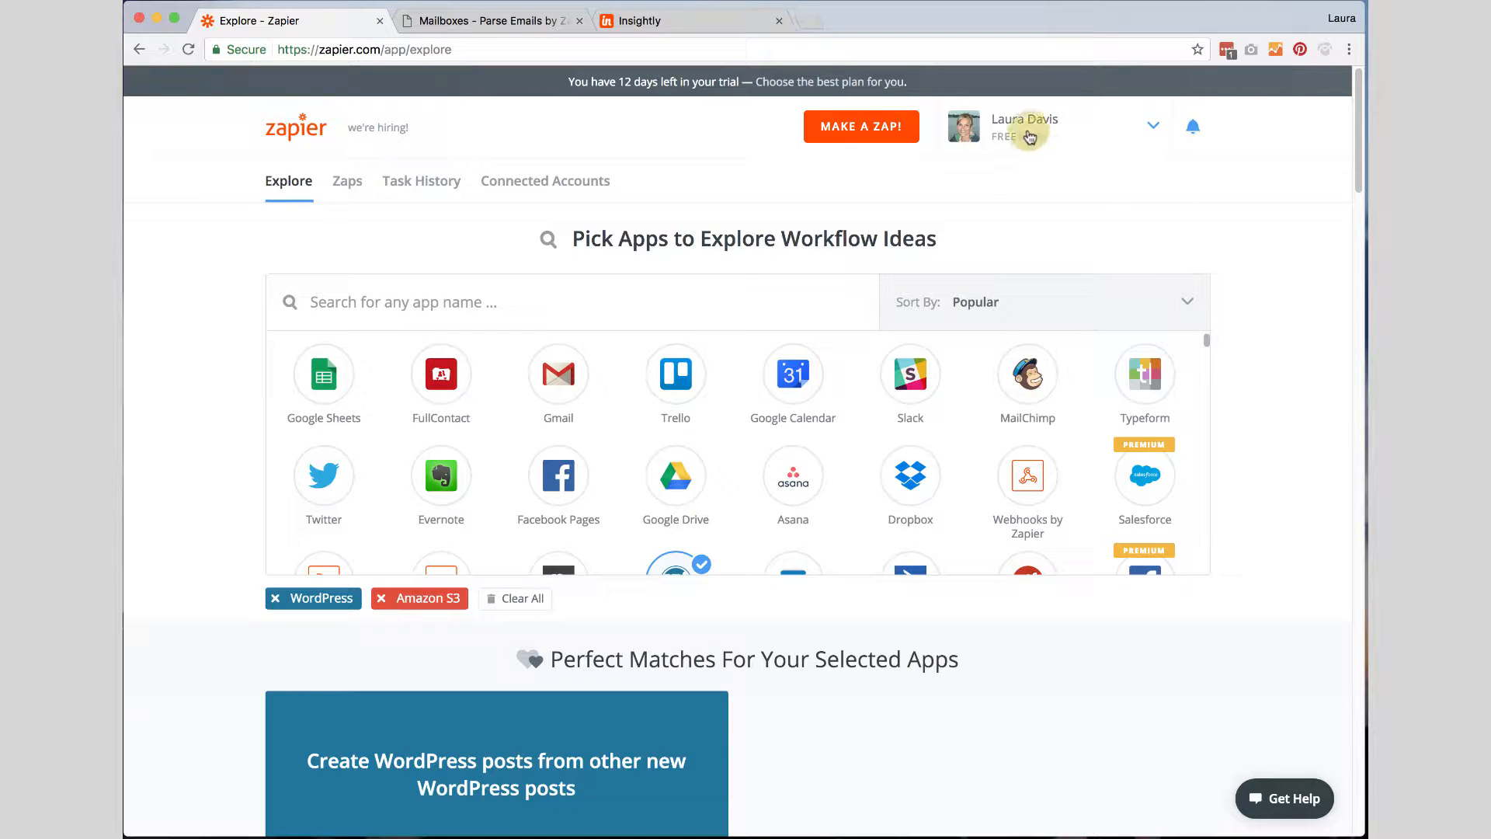
click(864, 130)
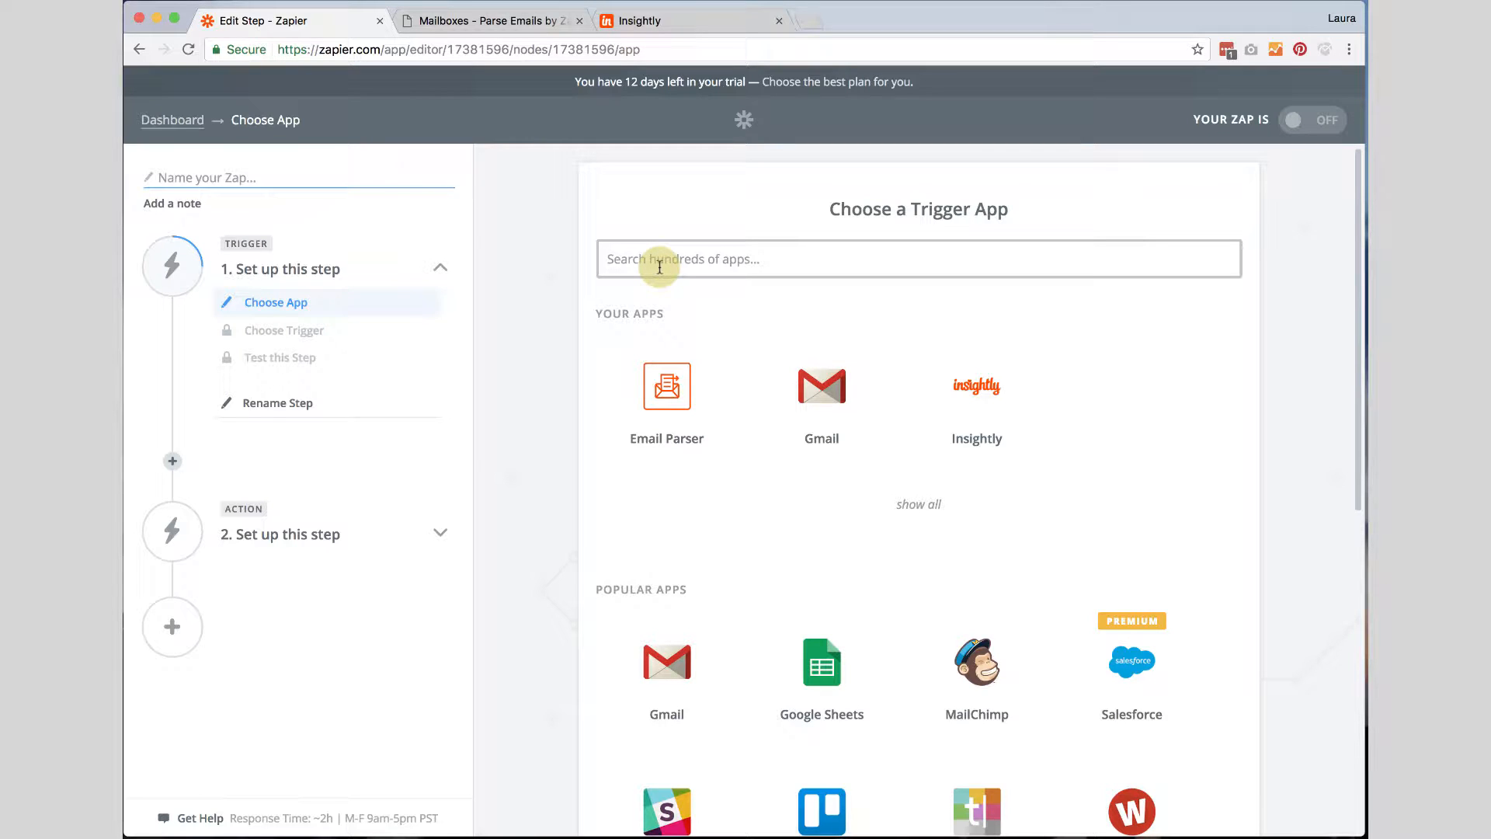
Choose Email Parser by Zapier as the trigger app with the New Email trigger.
text(Email P)
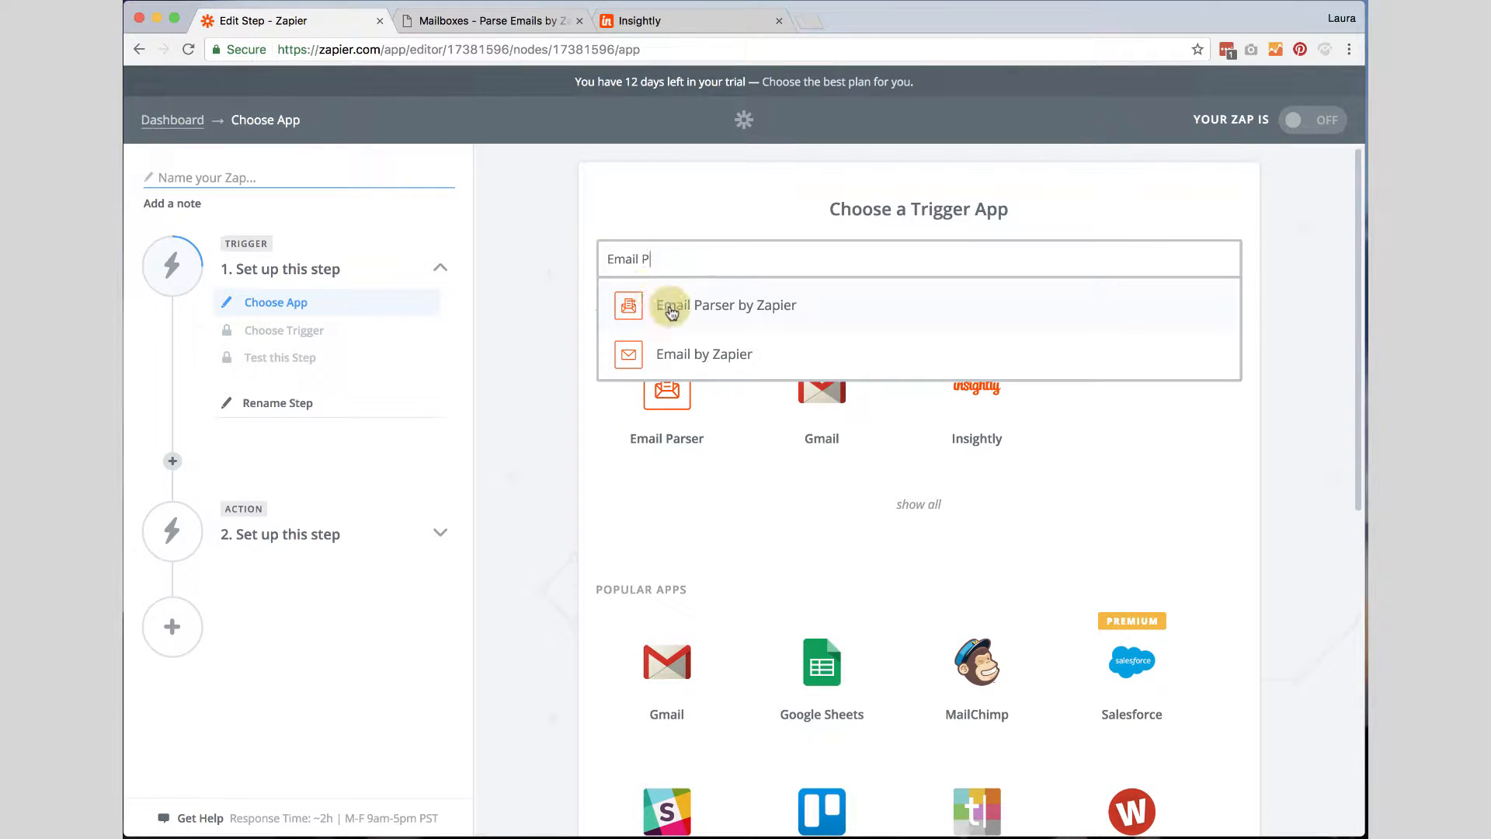
click(706, 303)
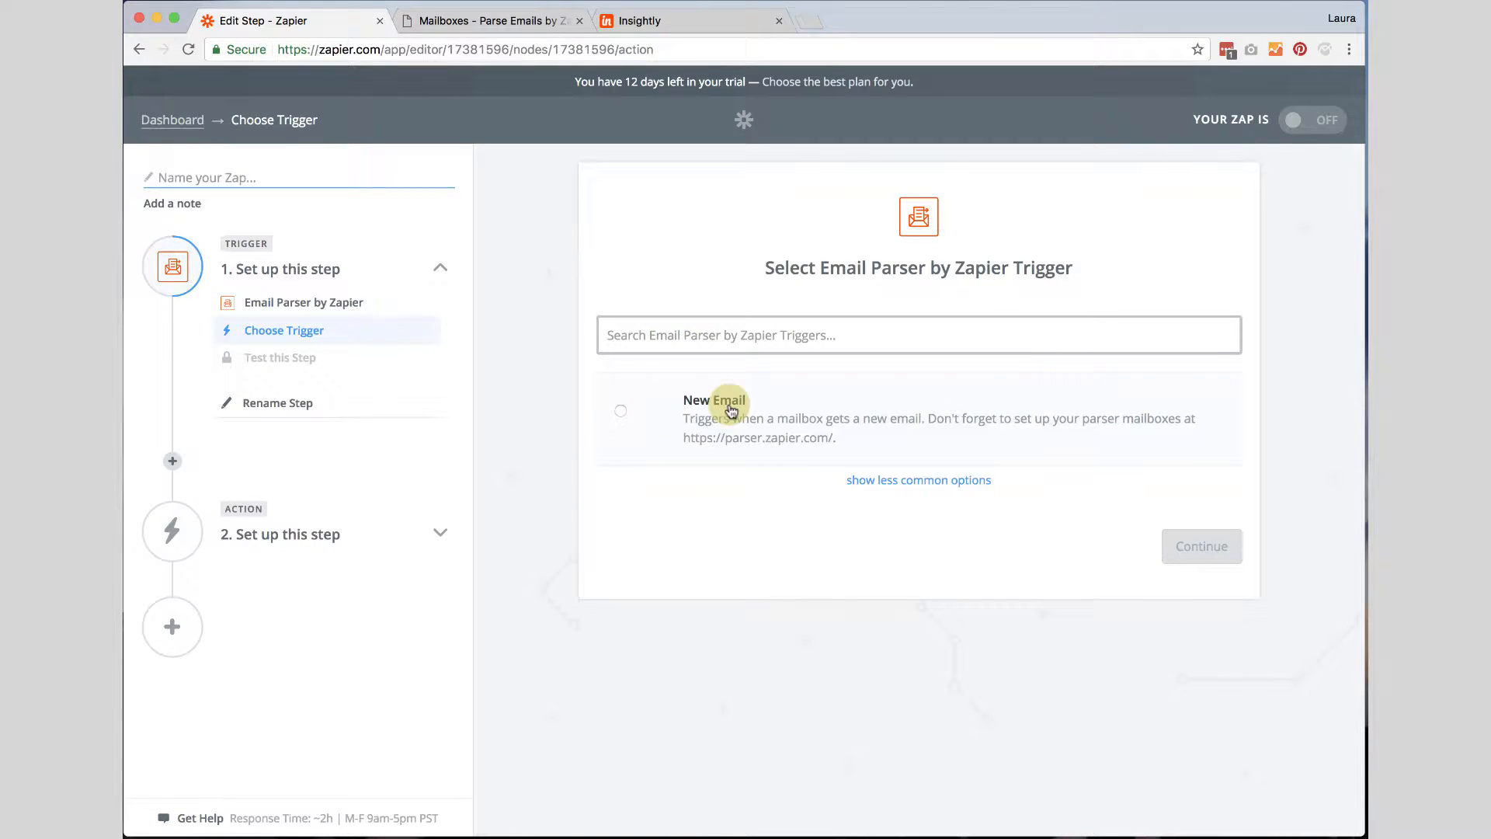
click(620, 411)
click(1156, 544)
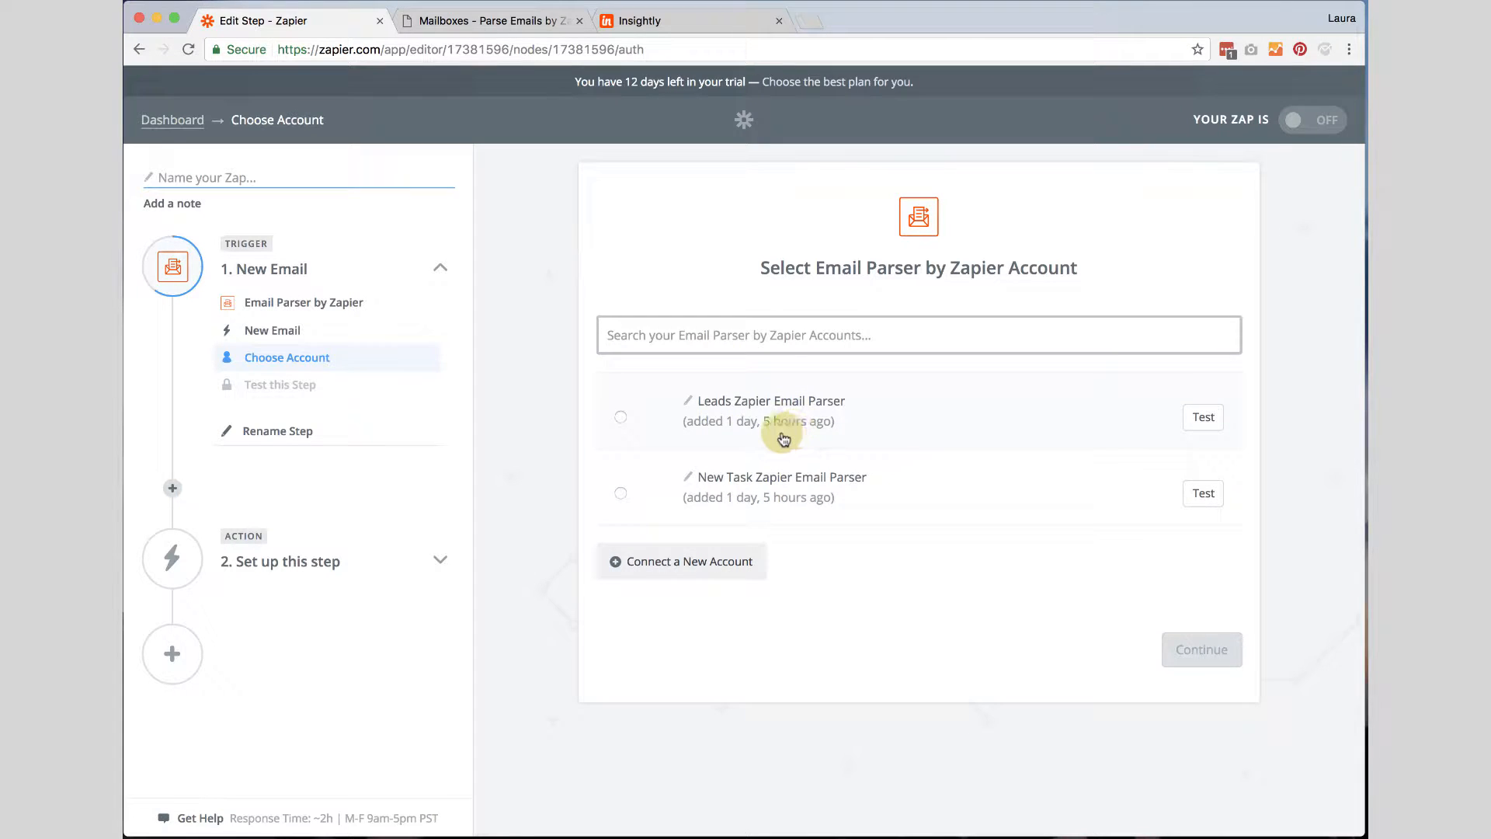
Connect a new Email Parser account and authorize Zapier's access to it.
click(672, 562)
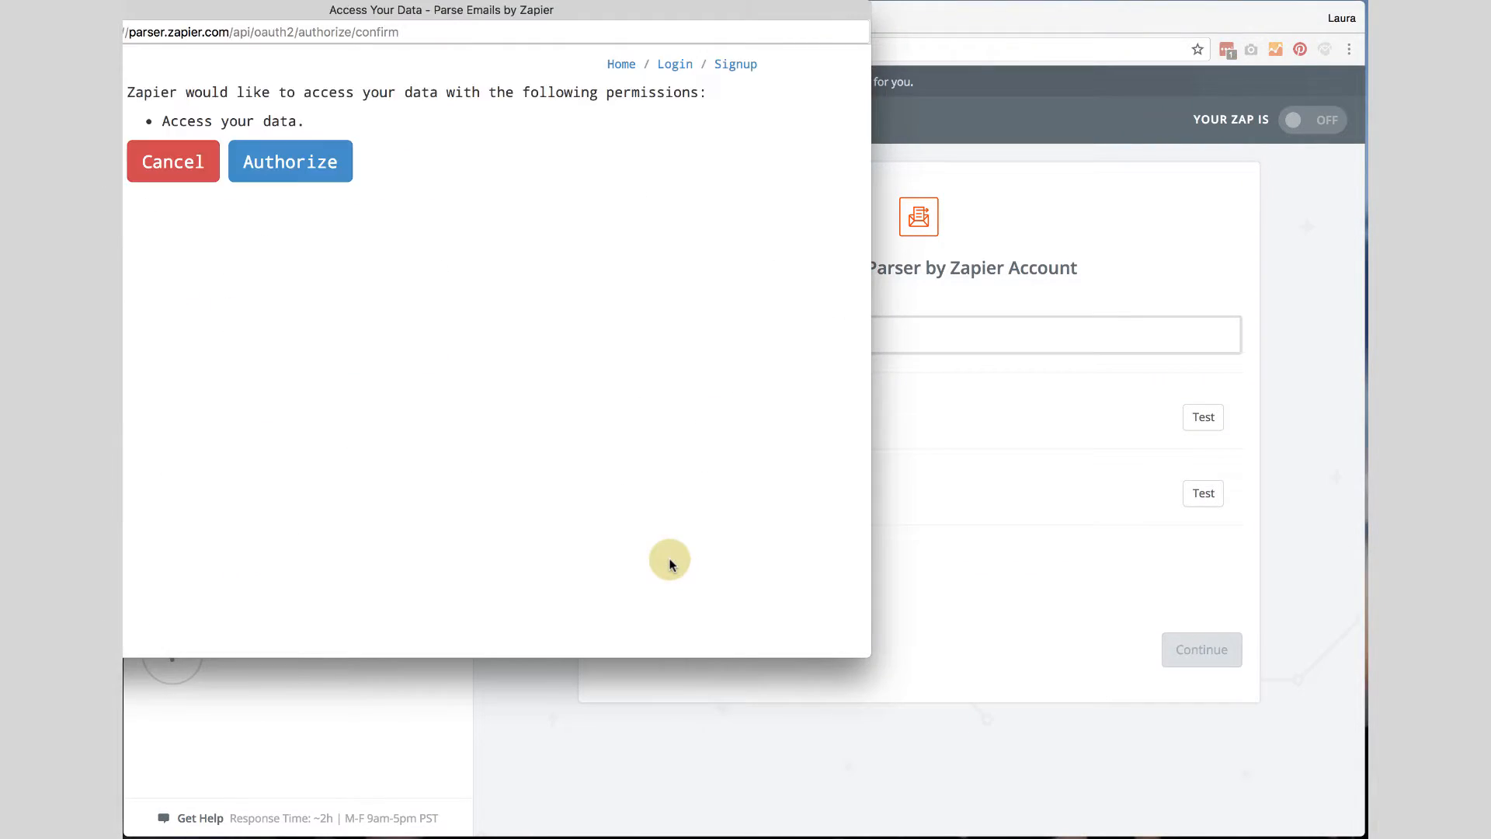
drag(259, 11, 416, 31)
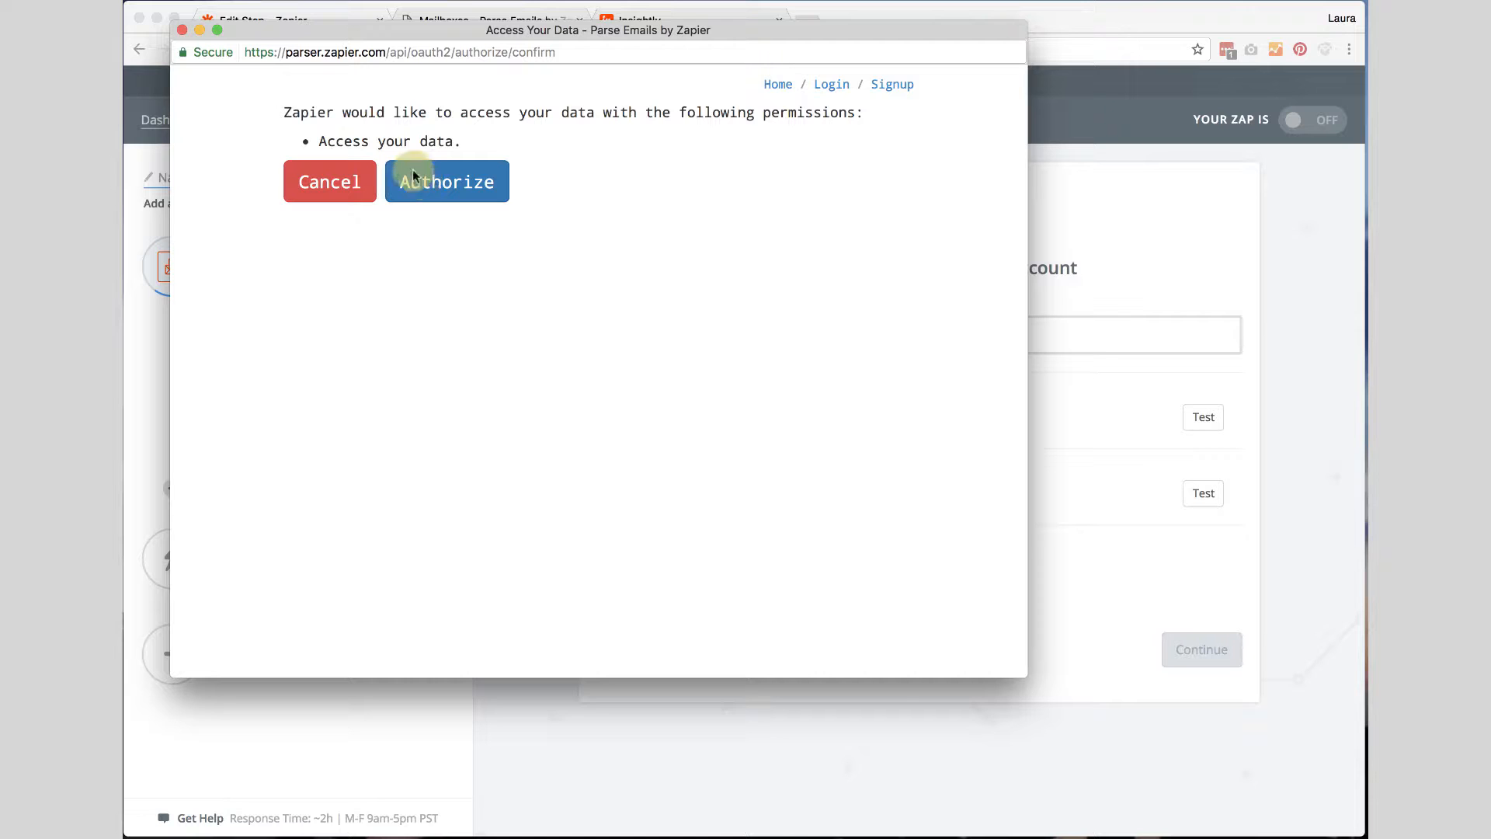
click(455, 183)
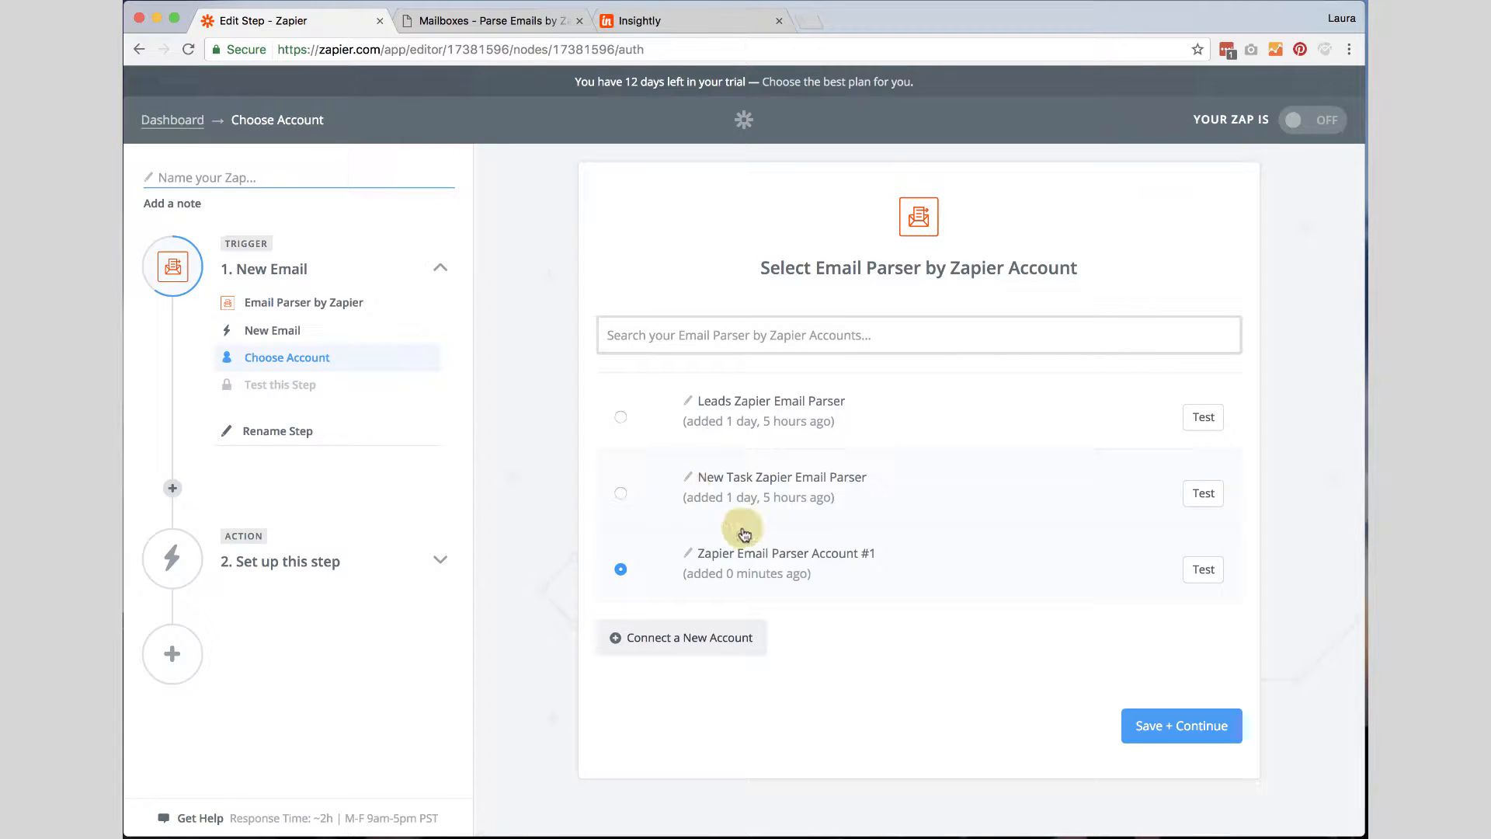
Rename the new Email Parser account to InsightlyTask from Email and test the connection.
double_click(779, 556)
click(689, 560)
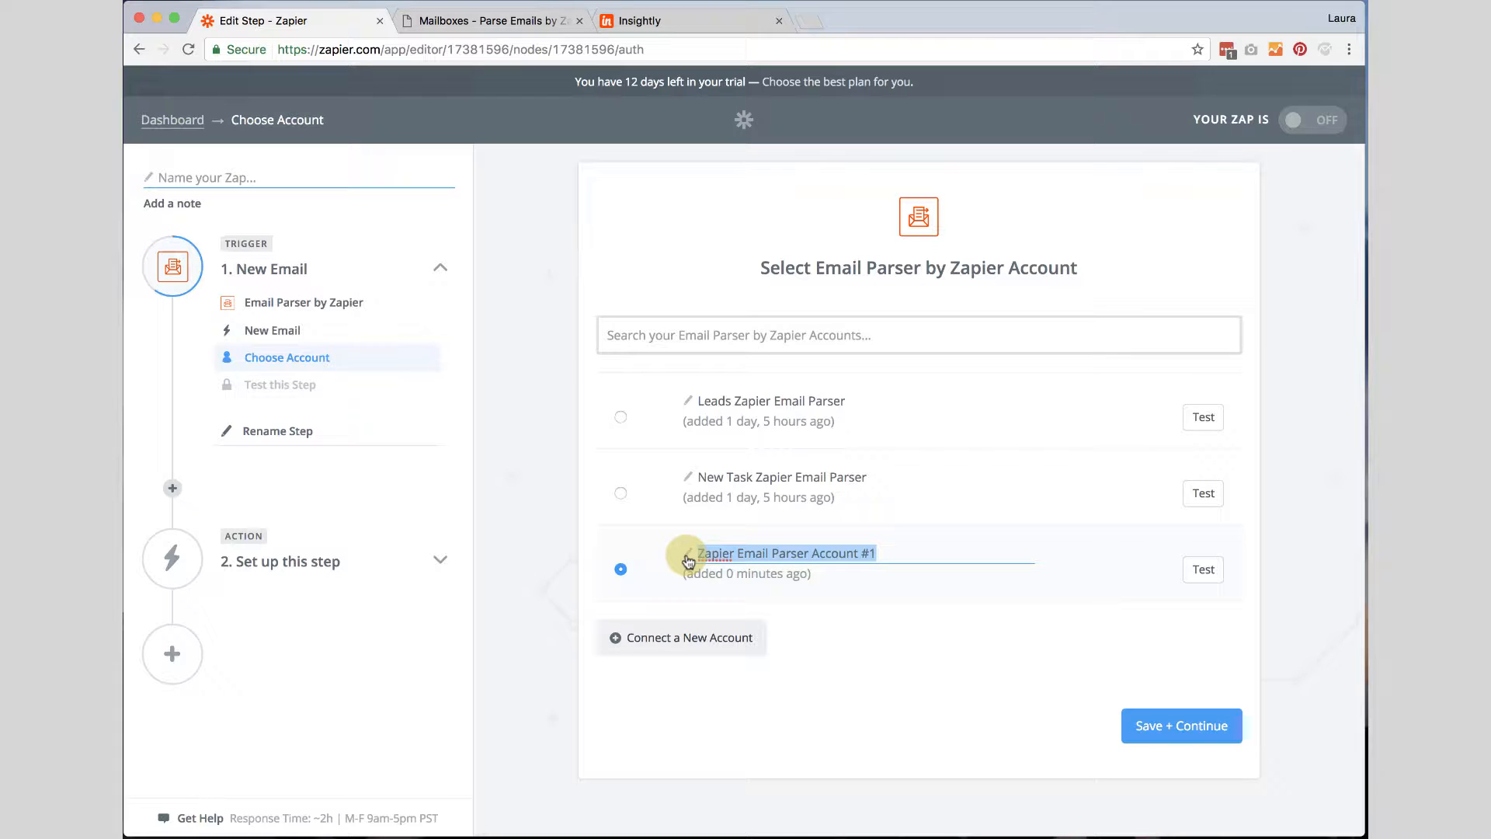
text(Insightly)
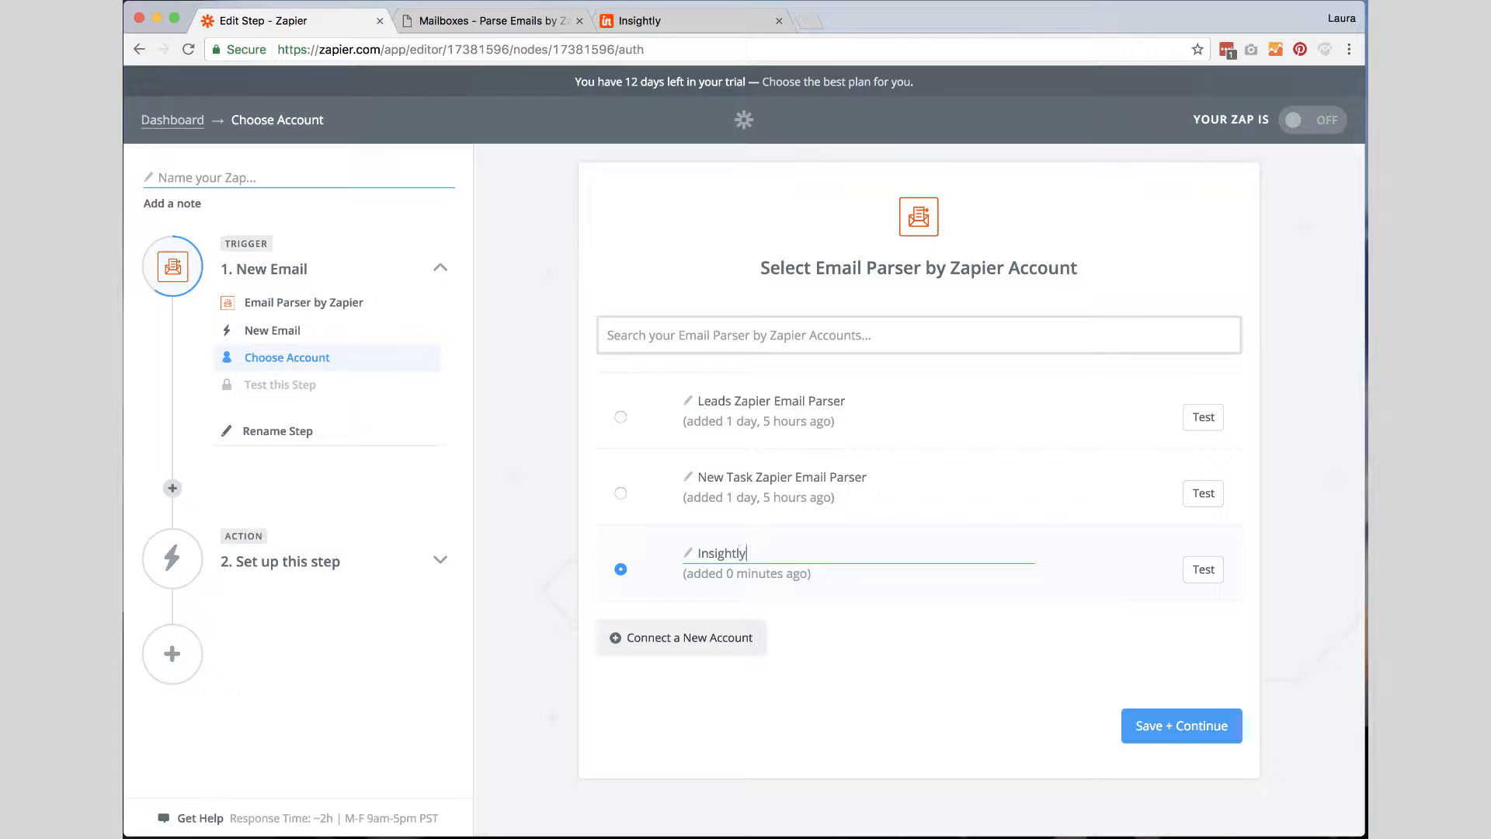
text(Task to Z)
key(BackSpace)
key(BackSpace)
key(BackSpace)
text(from Email)
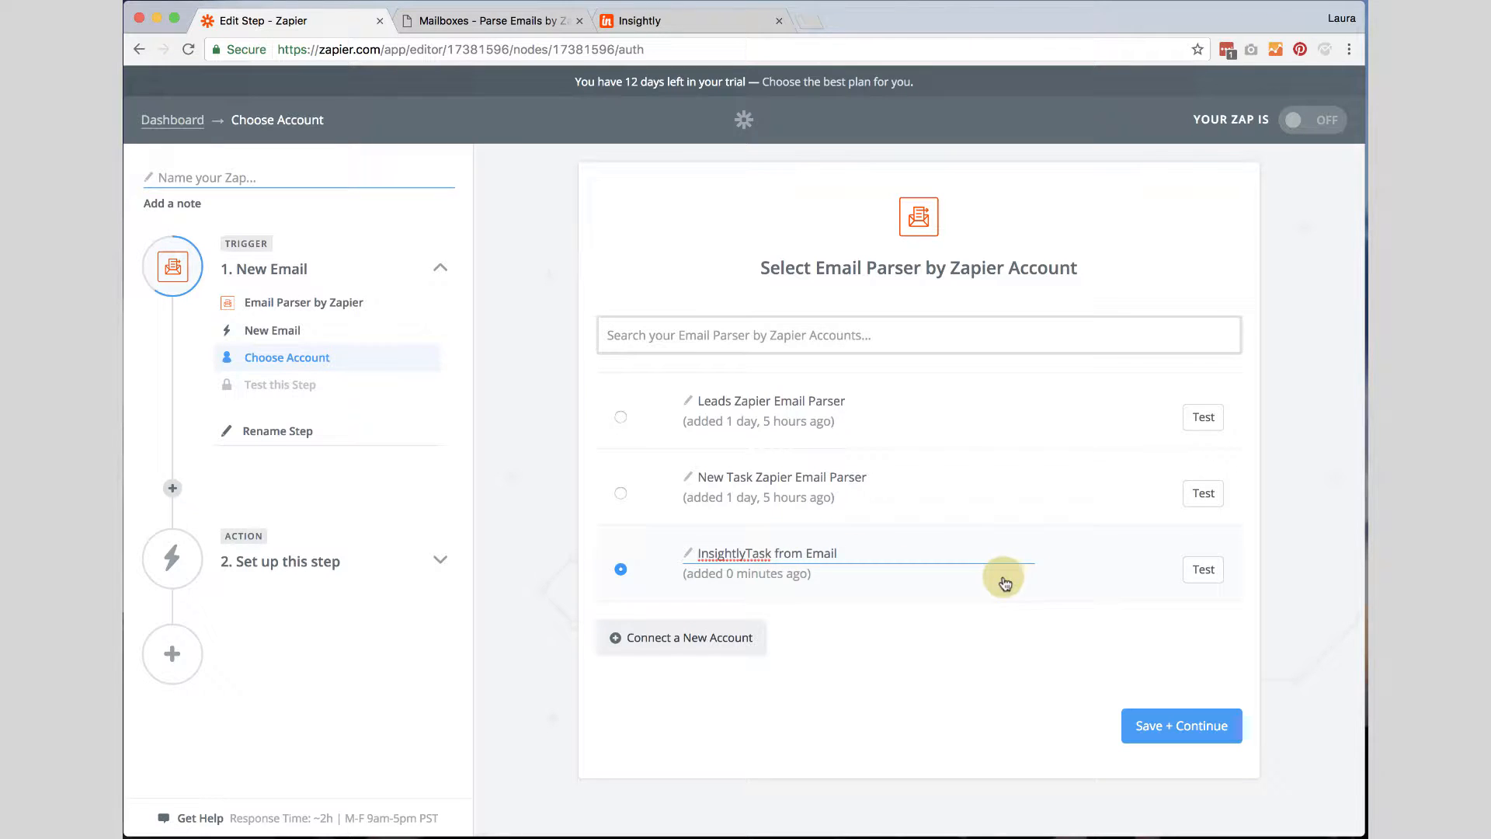
click(1211, 572)
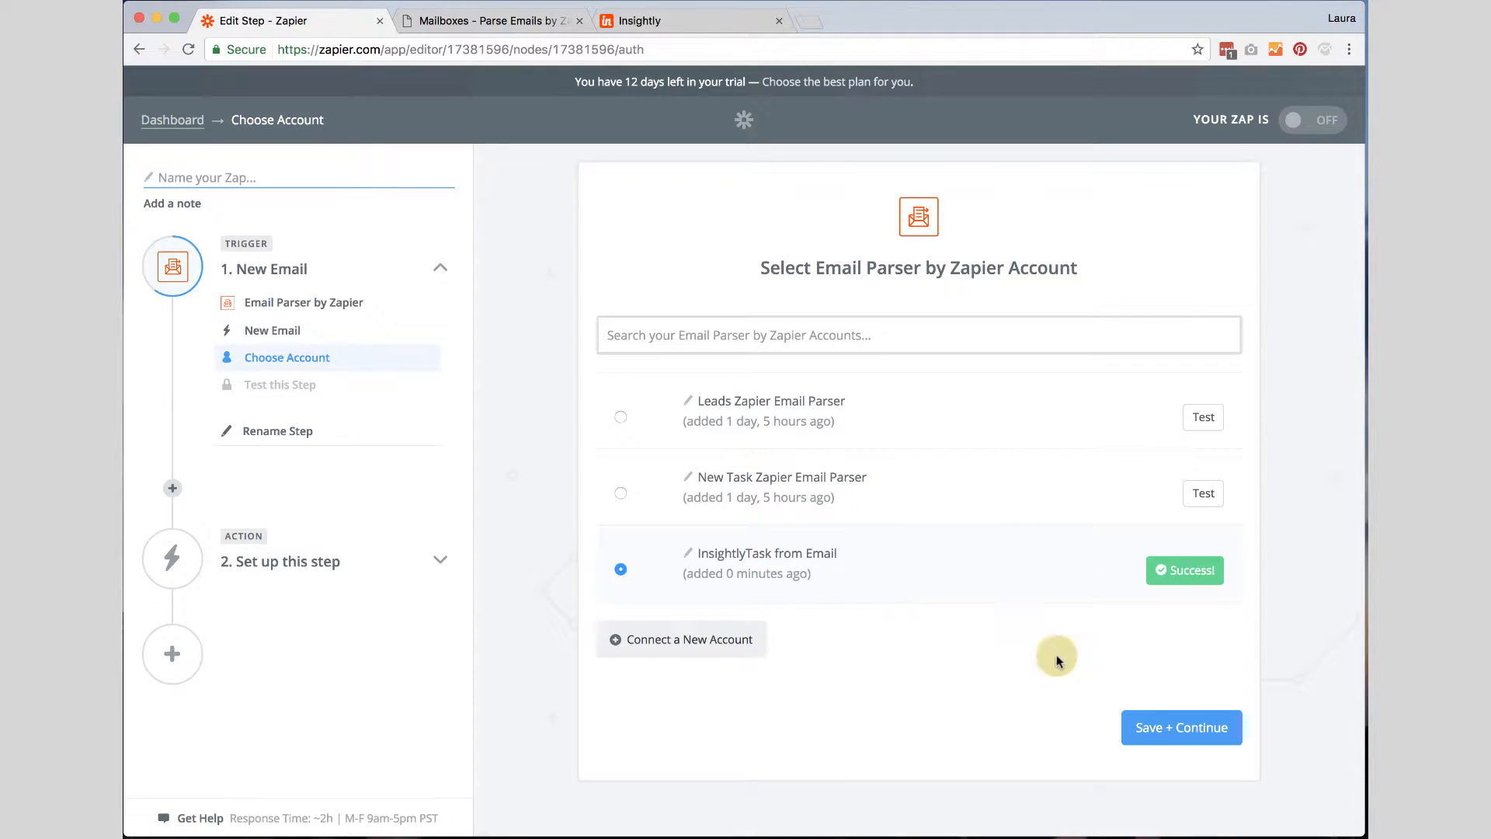
click(1166, 735)
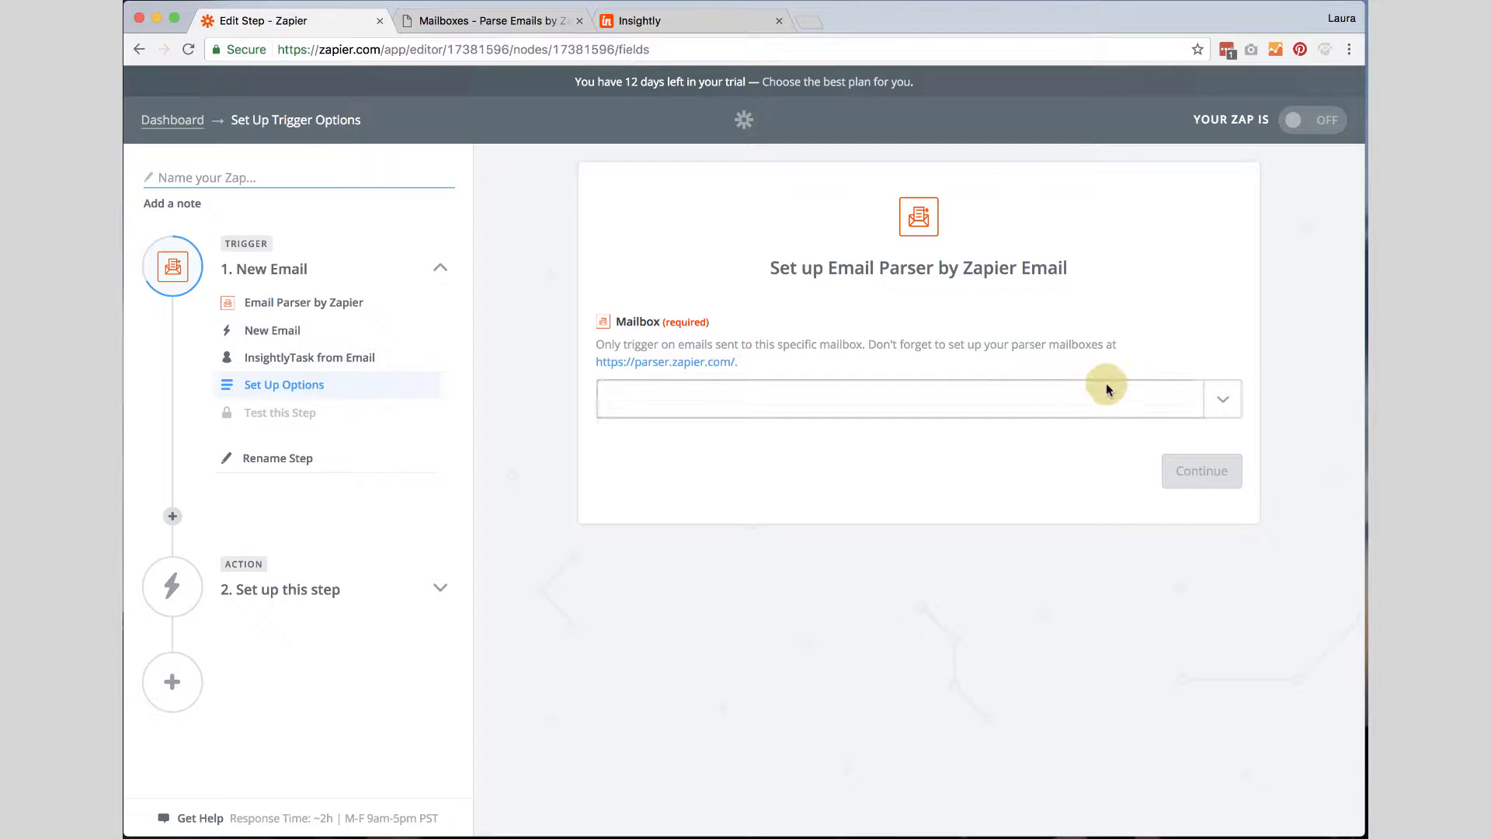
click(1224, 401)
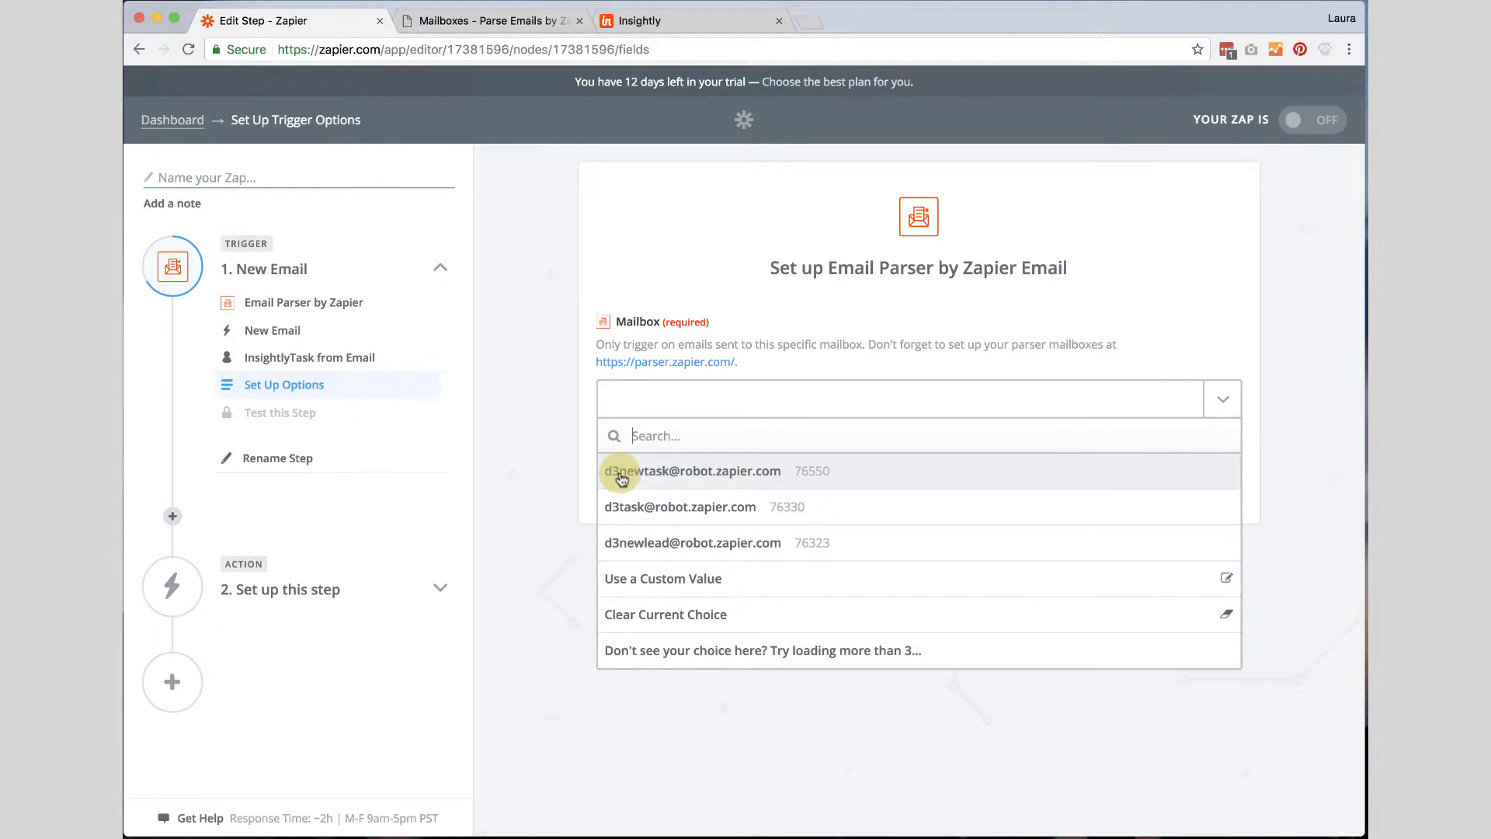
click(622, 475)
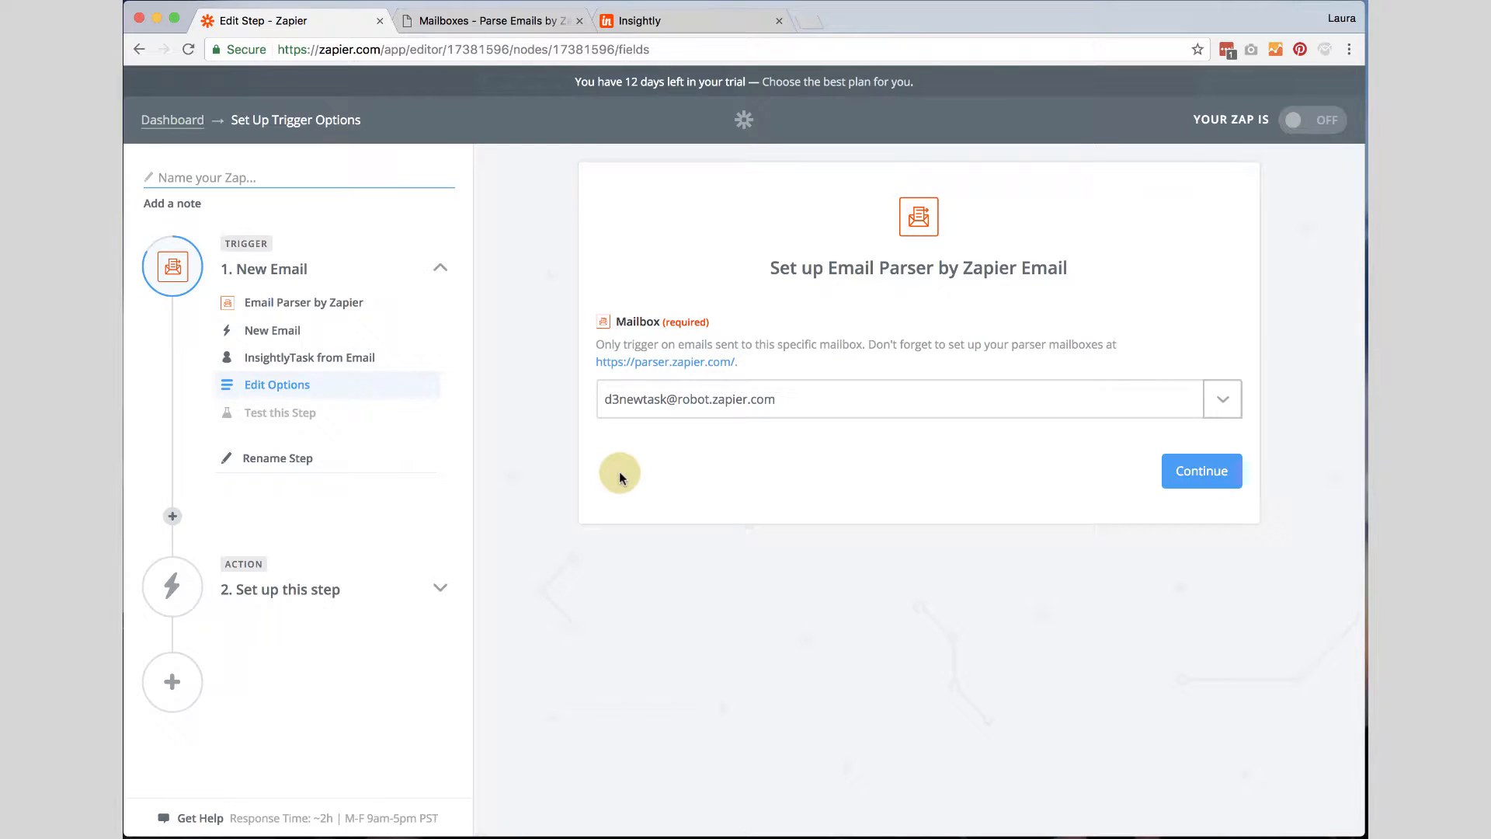
click(1212, 477)
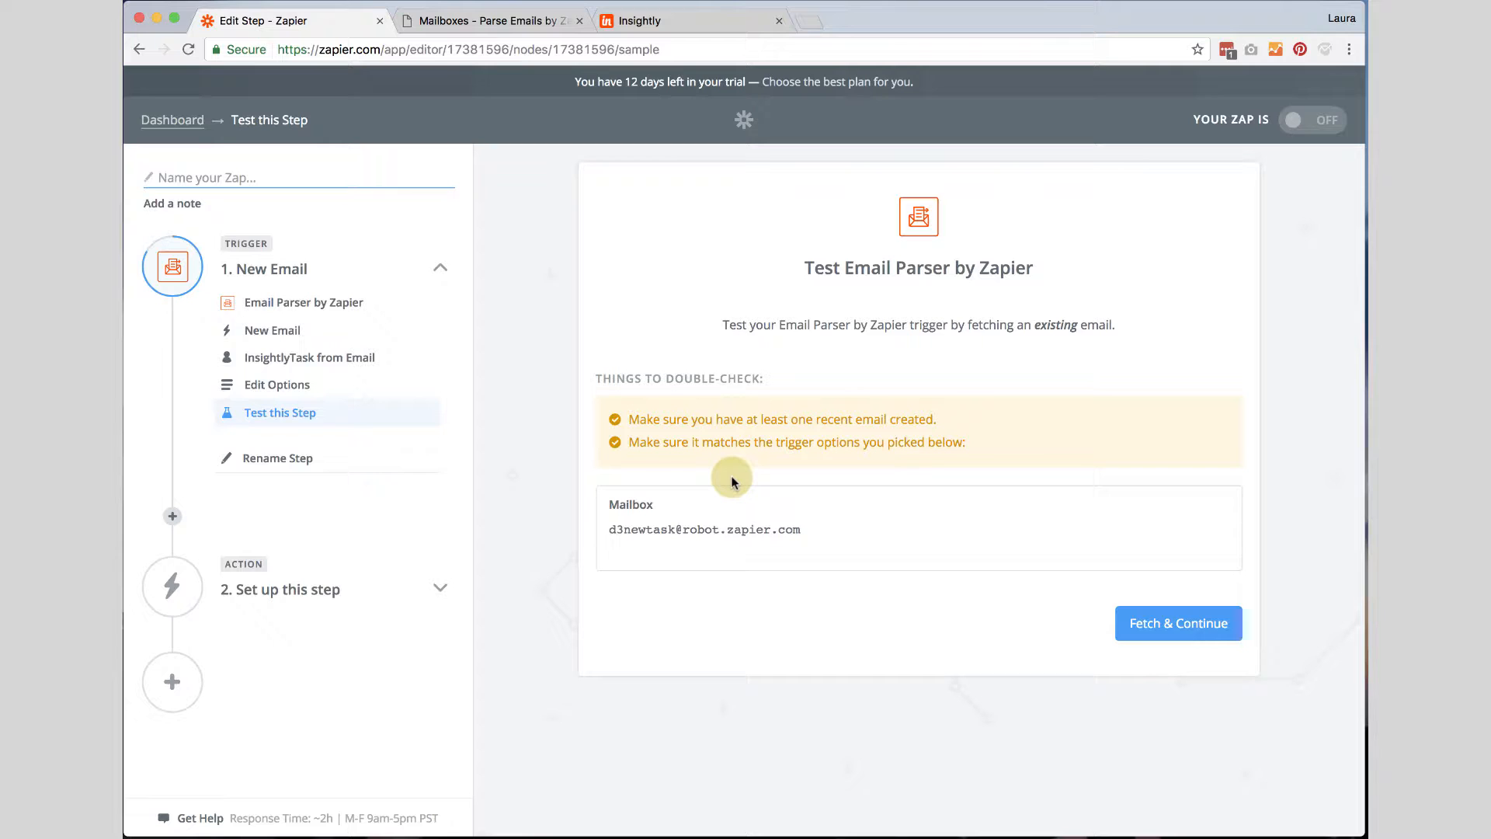
click(1163, 629)
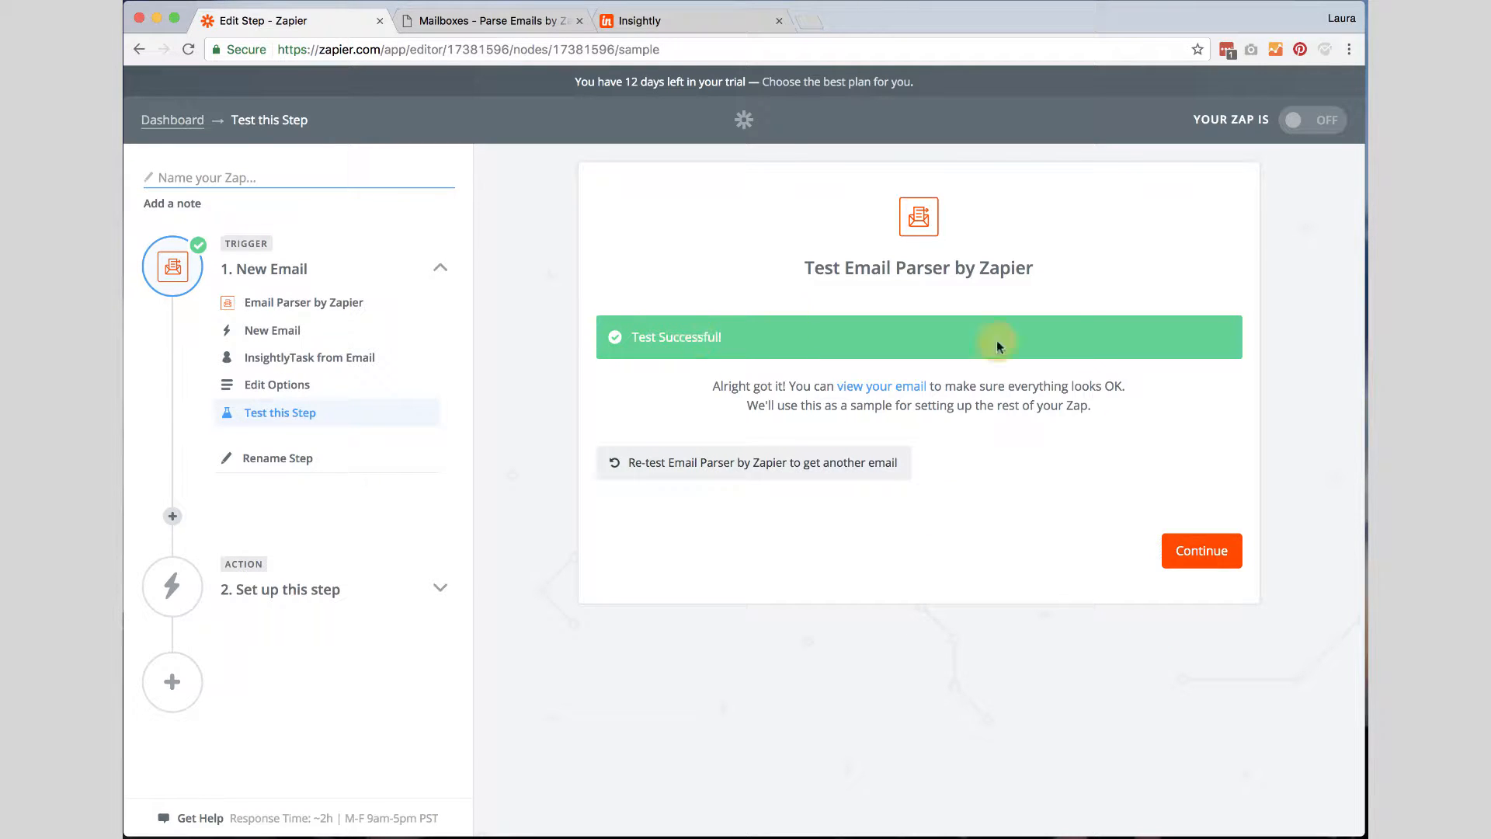
click(1209, 556)
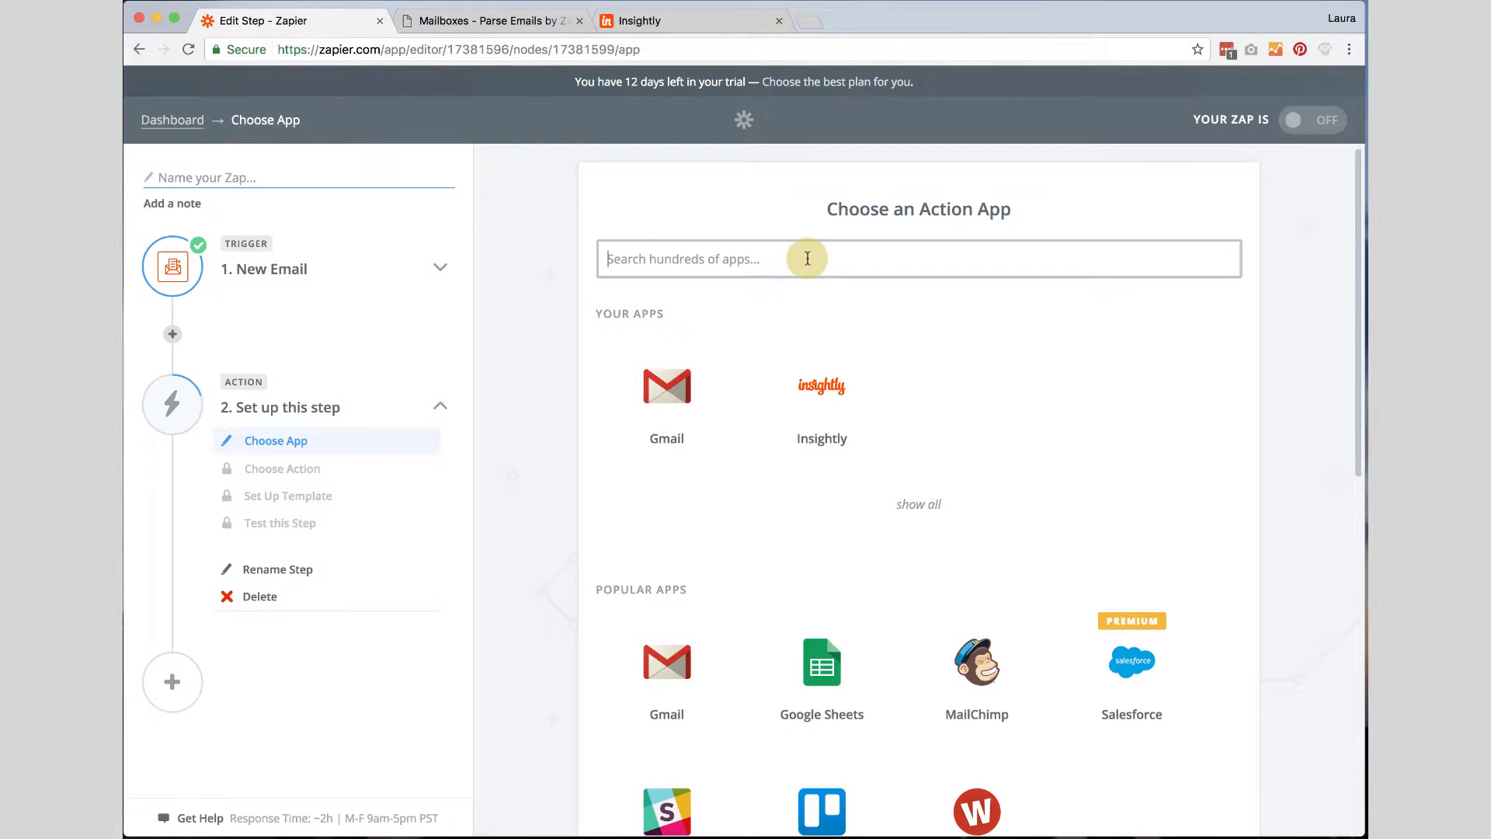
Choose Insightly as the action app with the Create Task action.
text(Insigh)
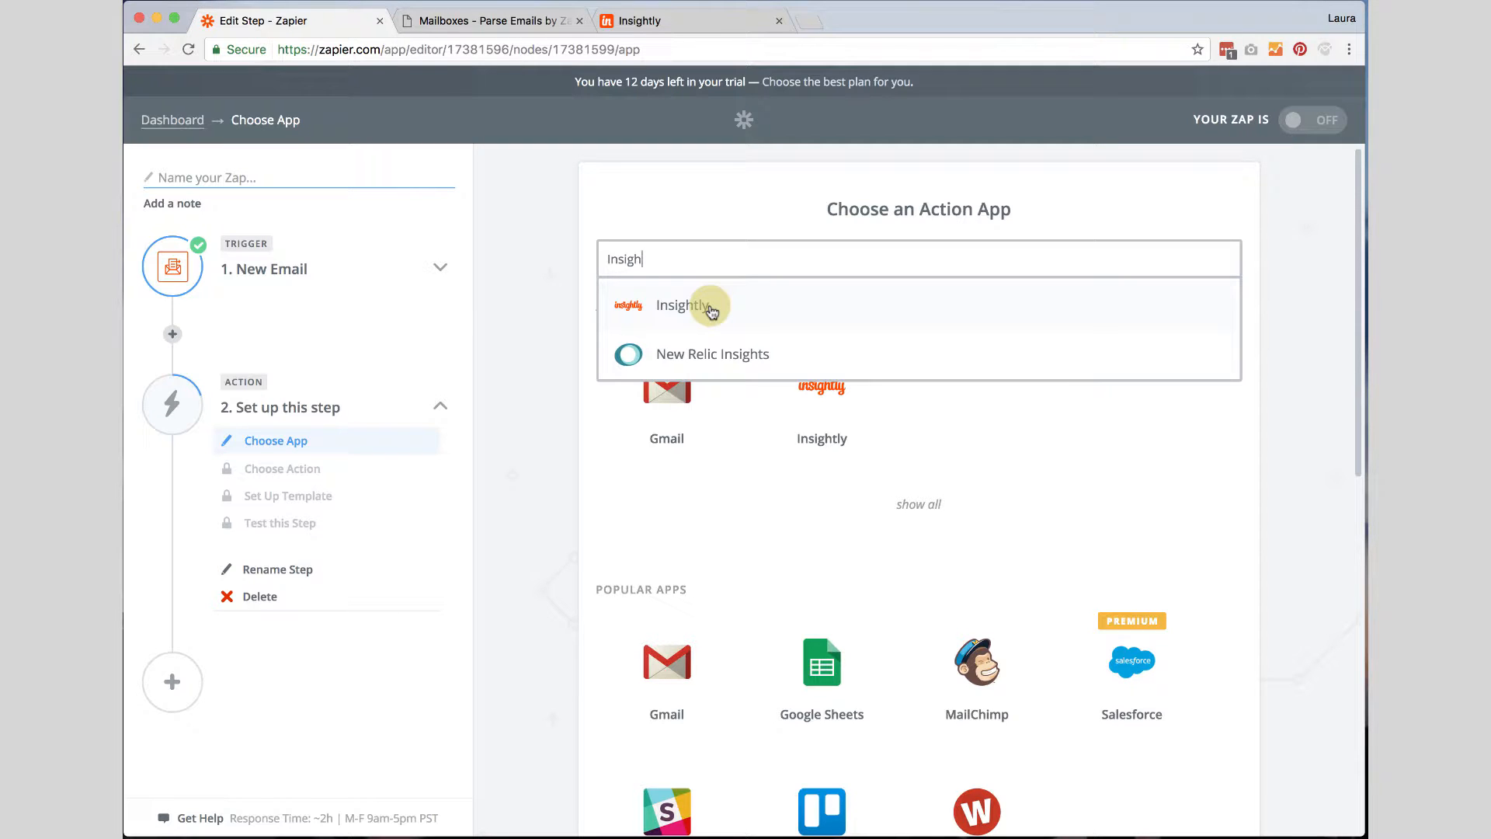
click(679, 305)
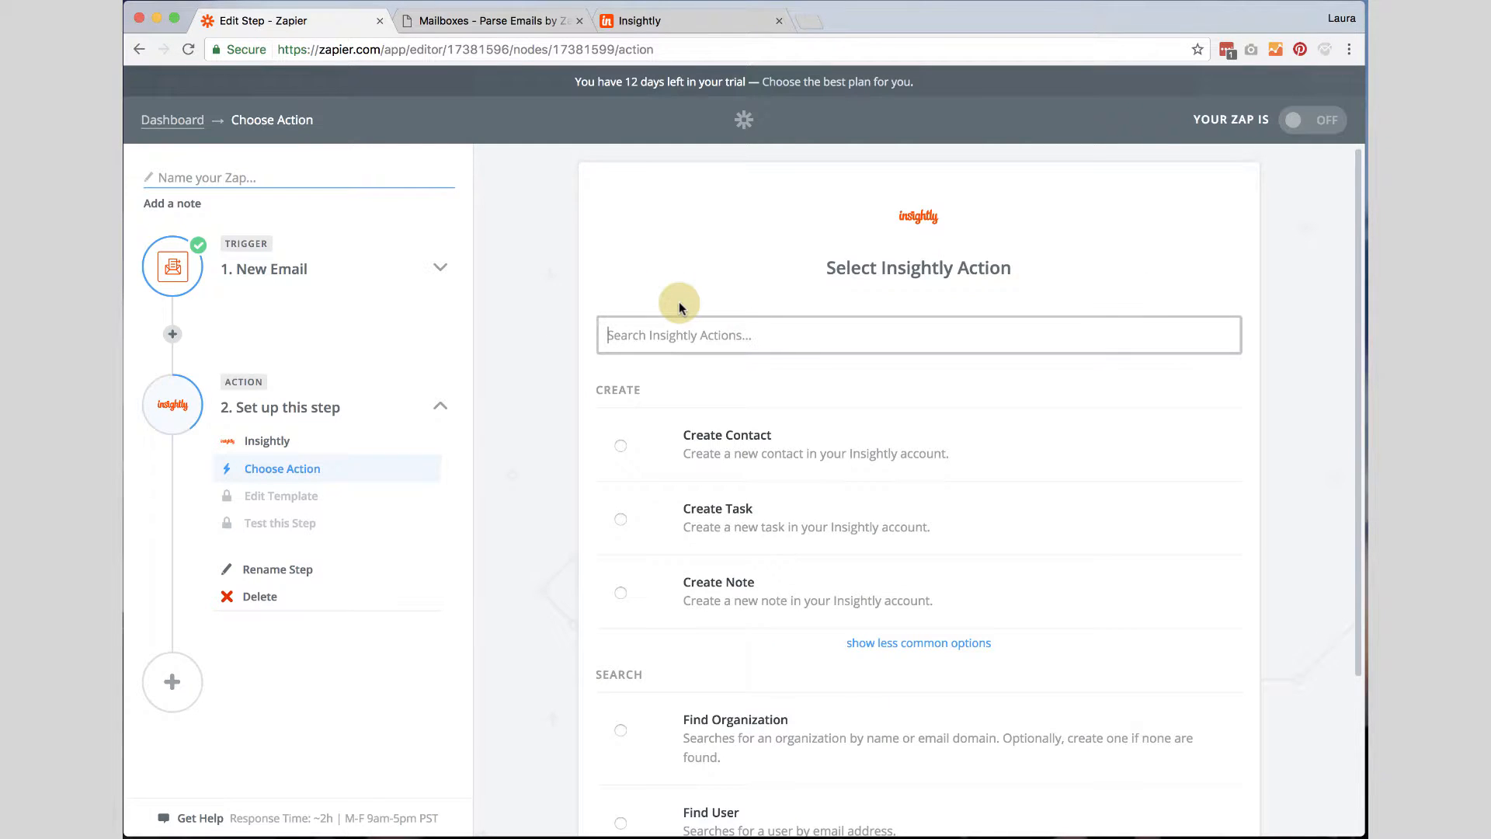
scroll(992, 435, down, 2)
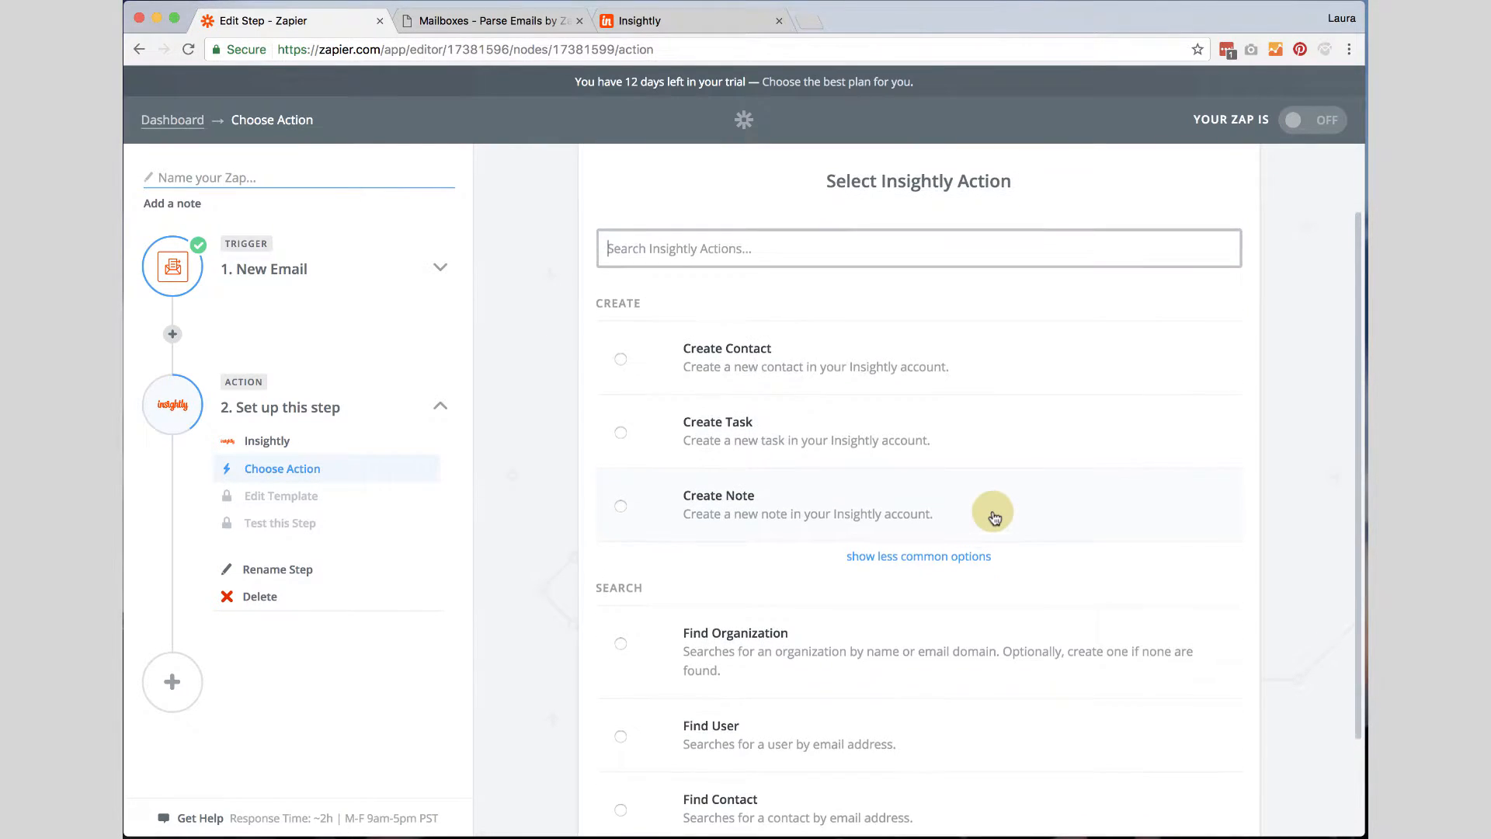
click(718, 425)
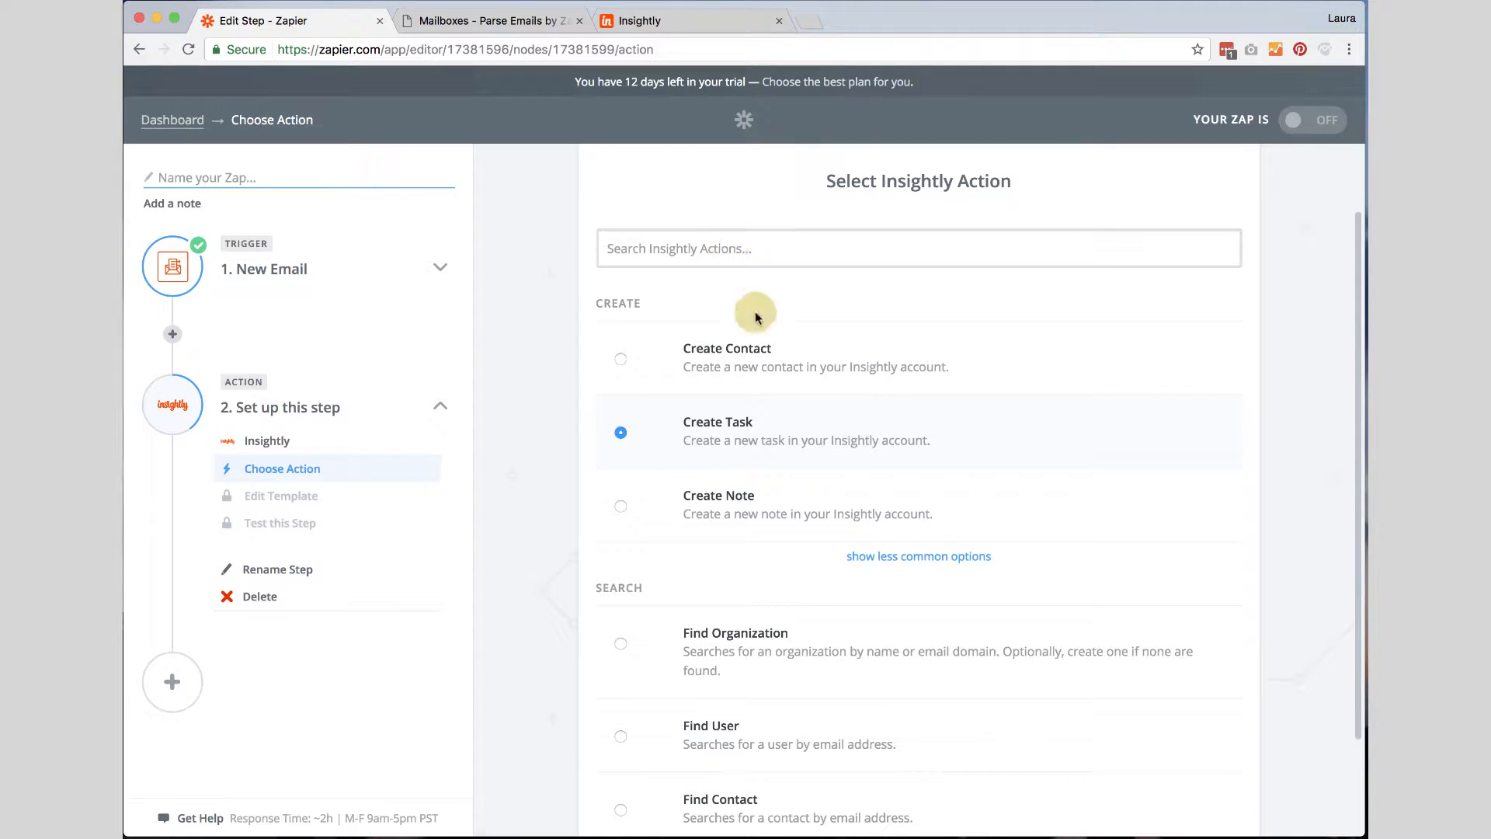
scroll(1242, 553, down, 3)
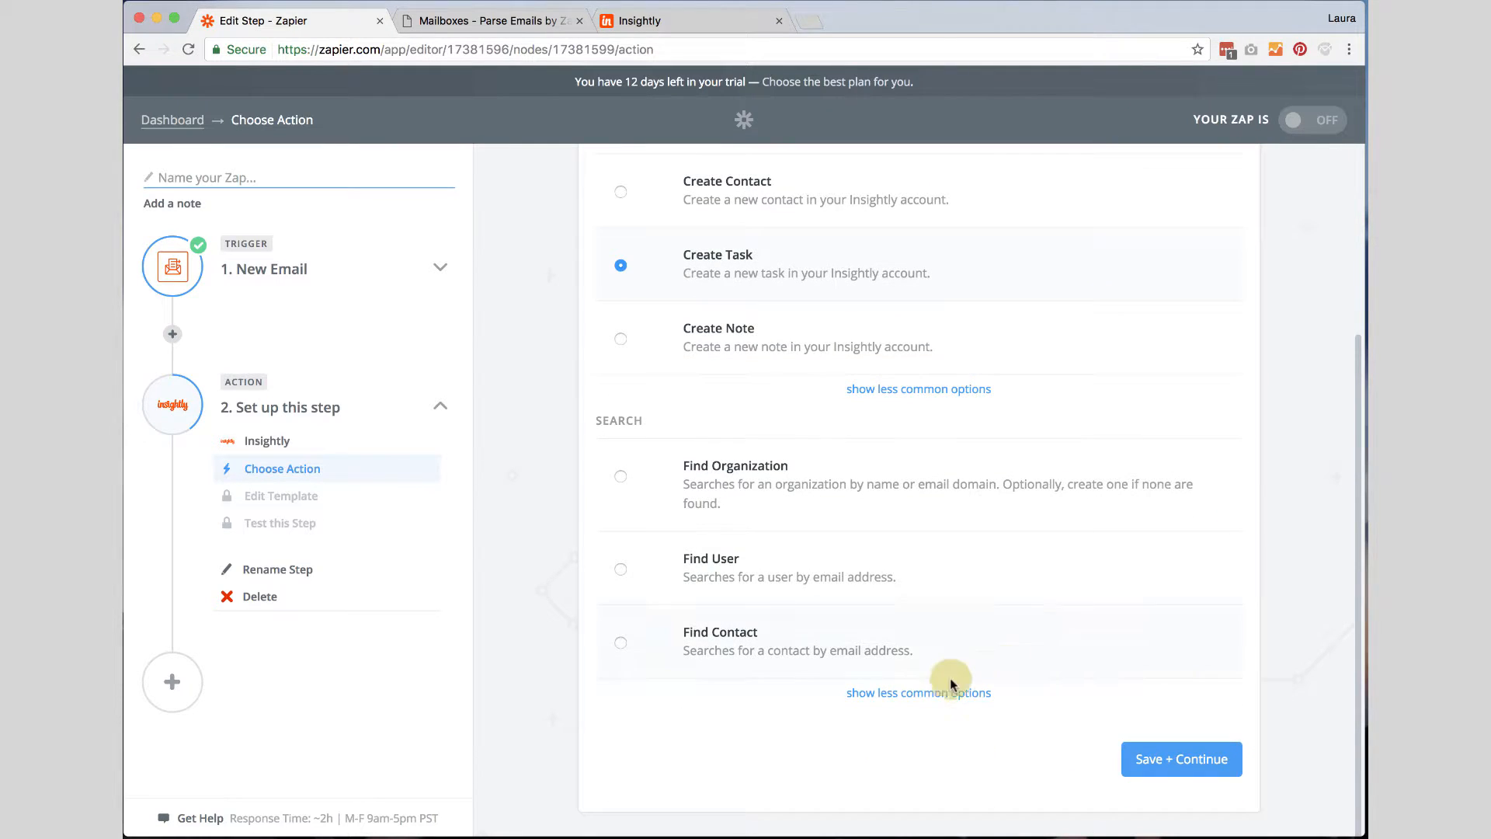
click(1167, 761)
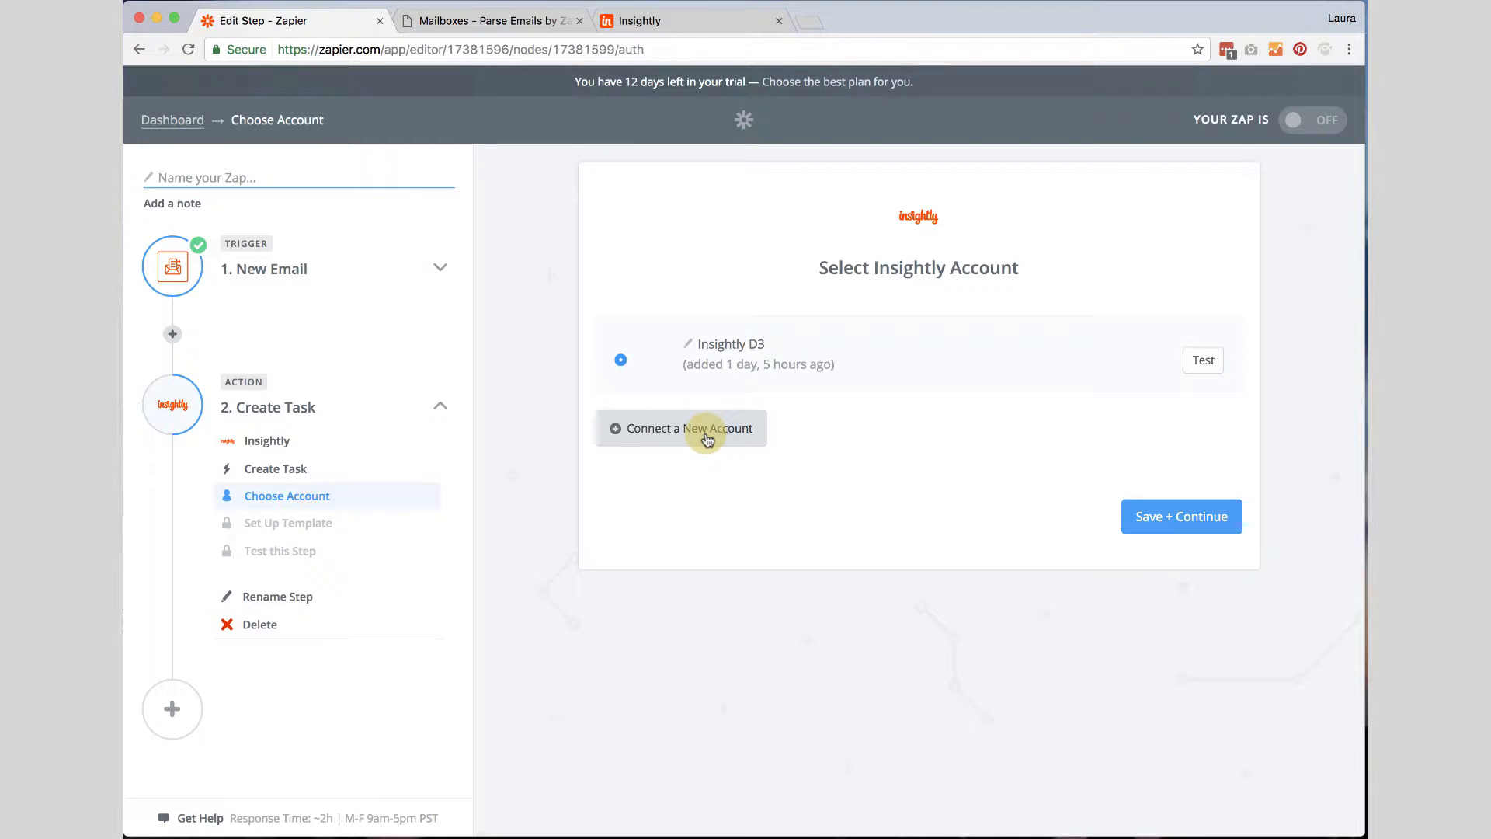
Start connecting a new Insightly account and move the connection window aside.
click(681, 433)
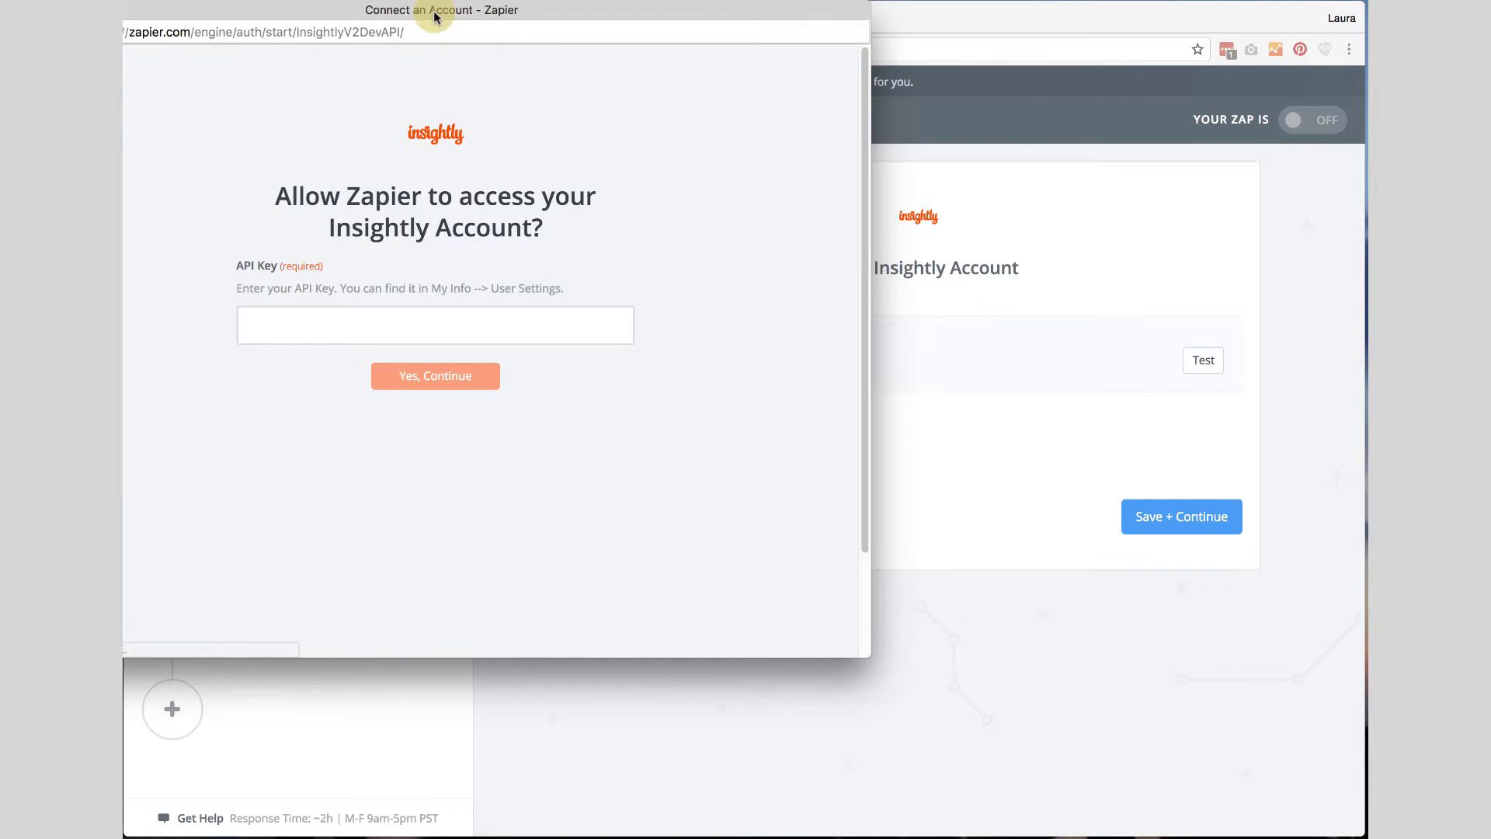
drag(435, 16, 653, 112)
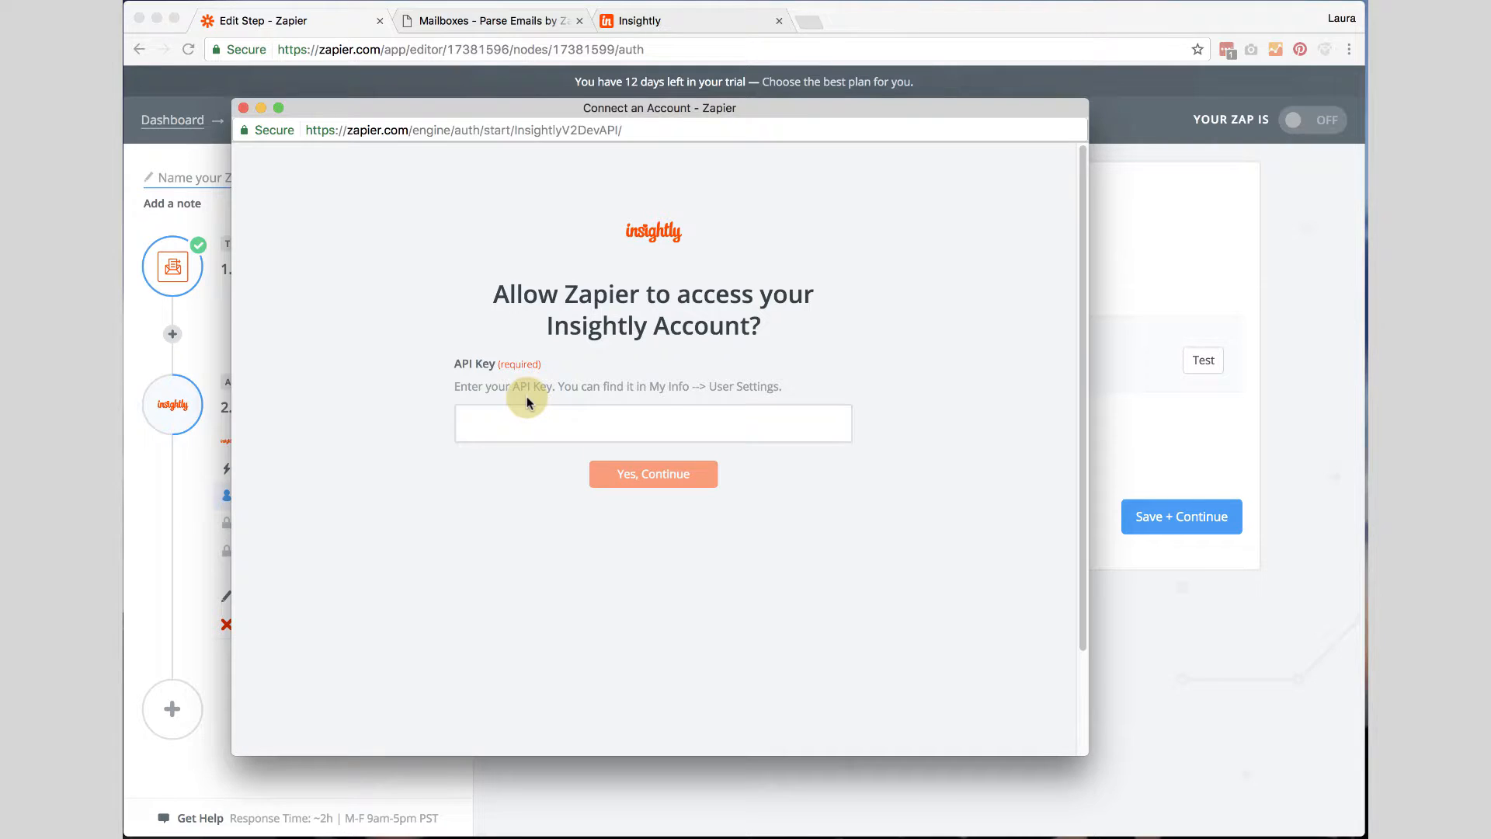
drag(637, 105, 624, 104)
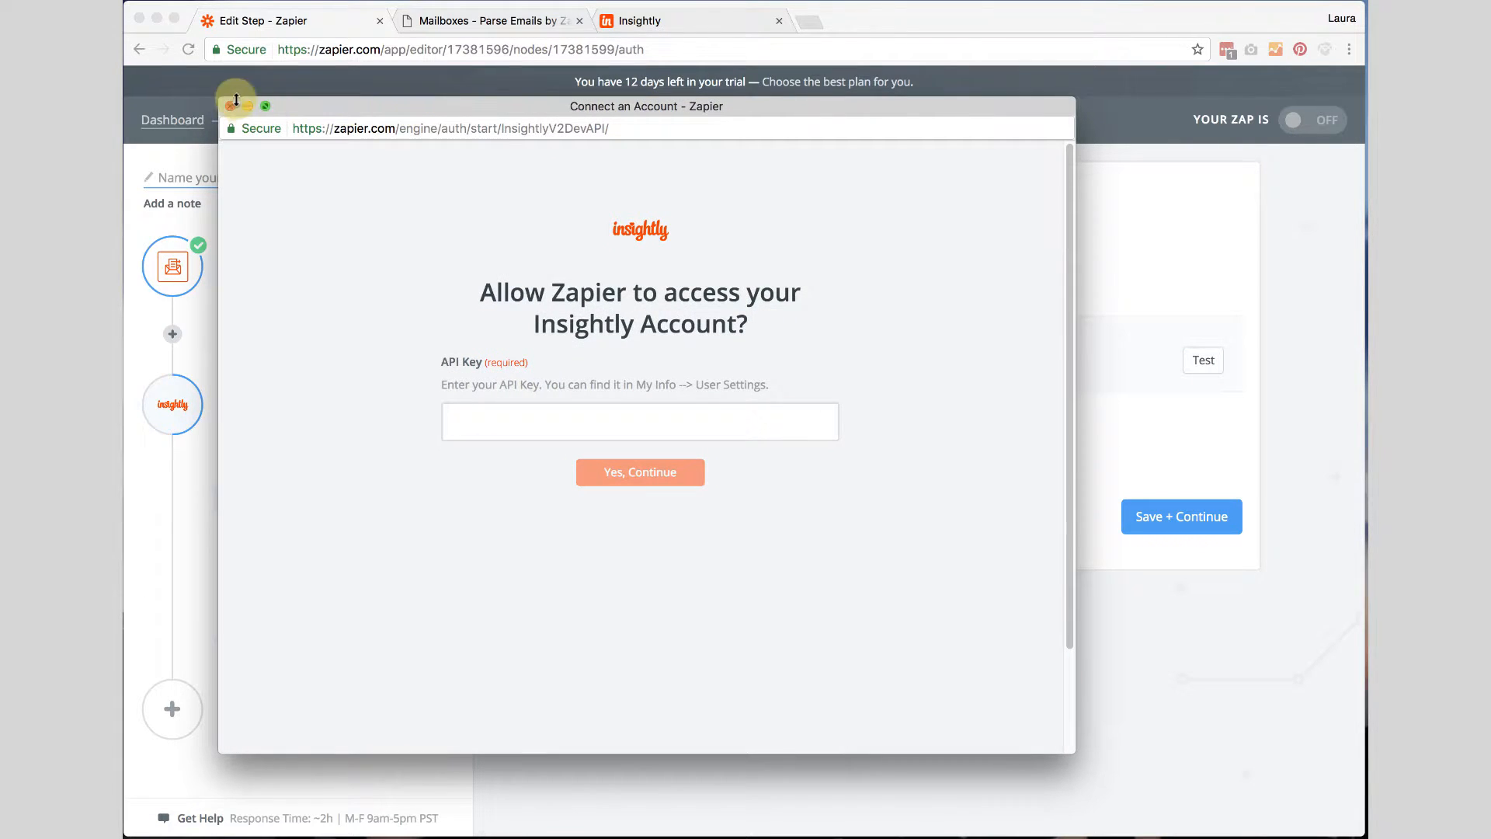
drag(295, 102, 349, 837)
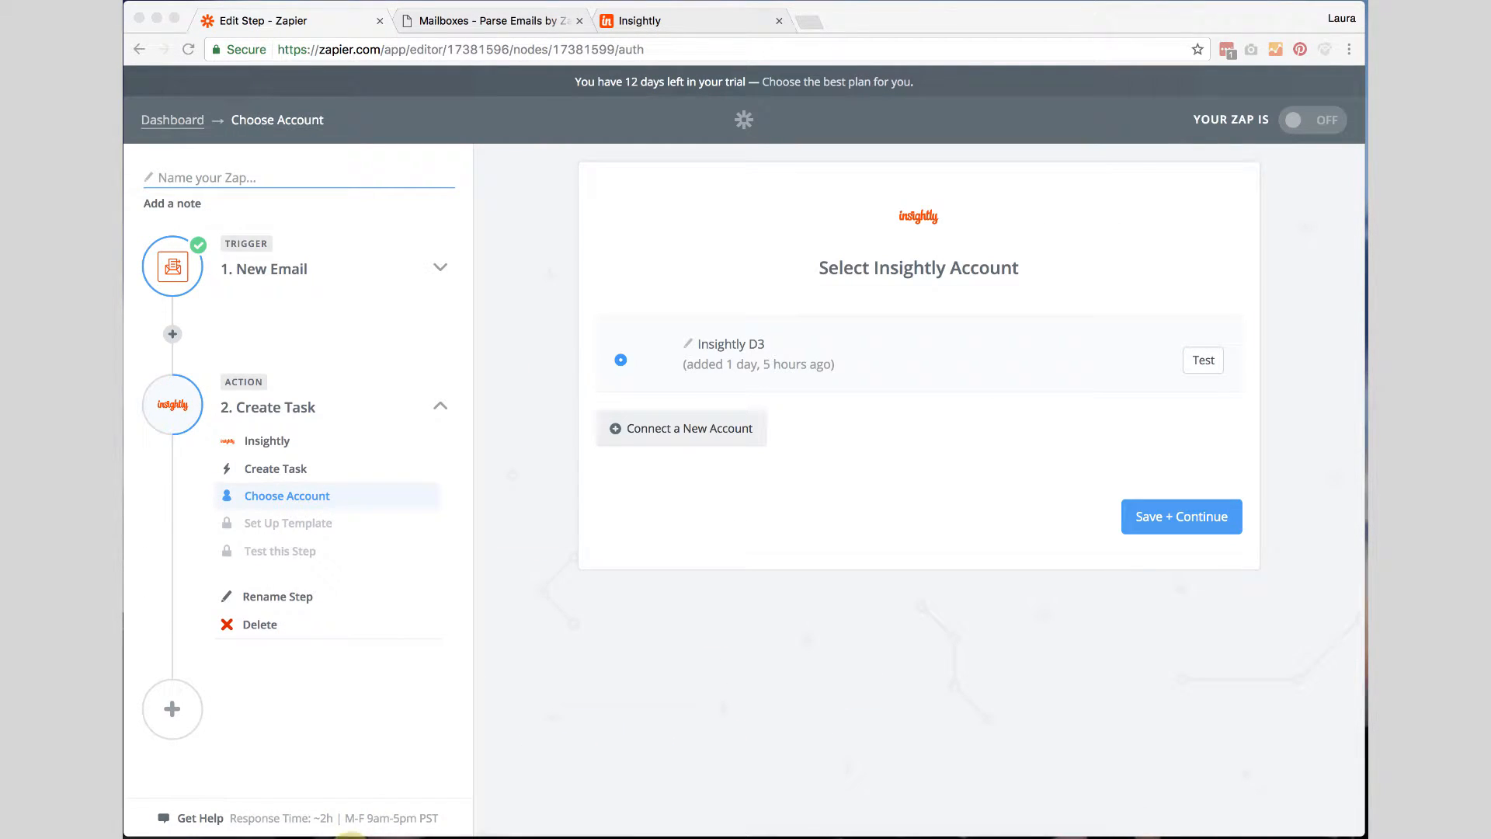
Open the Insightly user settings and select the account's API key.
click(651, 21)
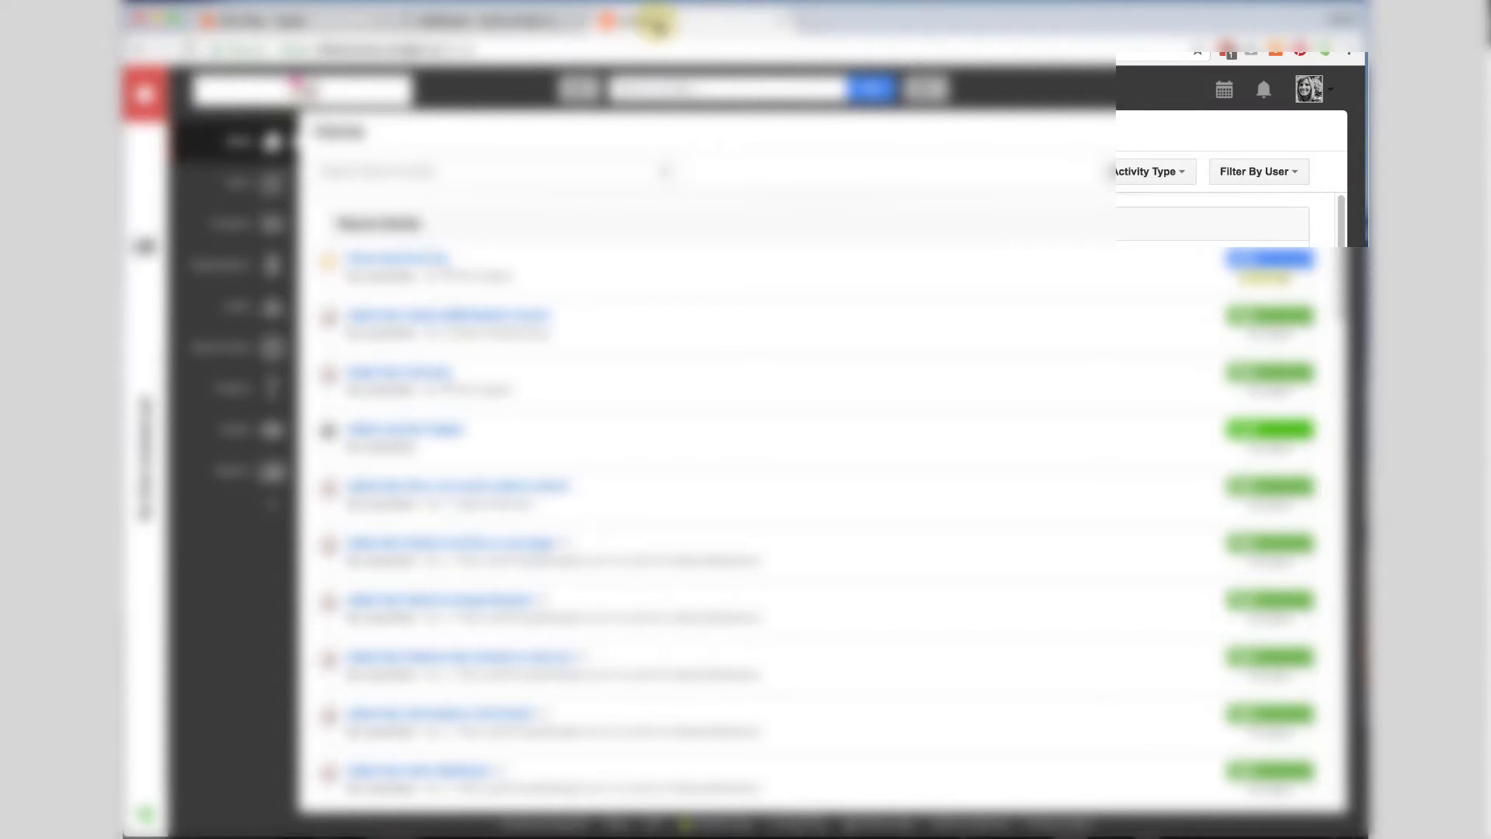
click(1323, 88)
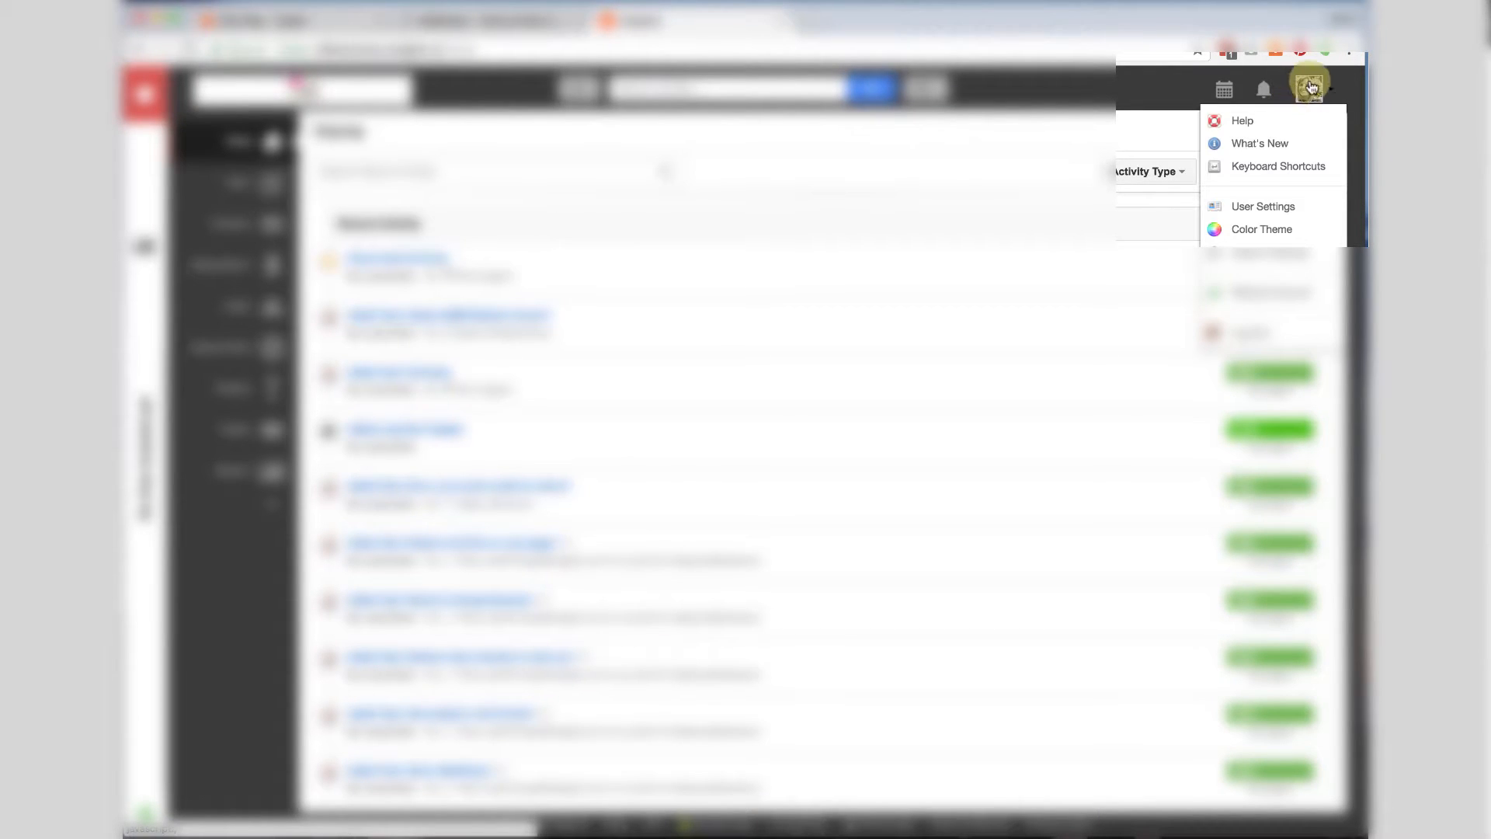
click(1282, 209)
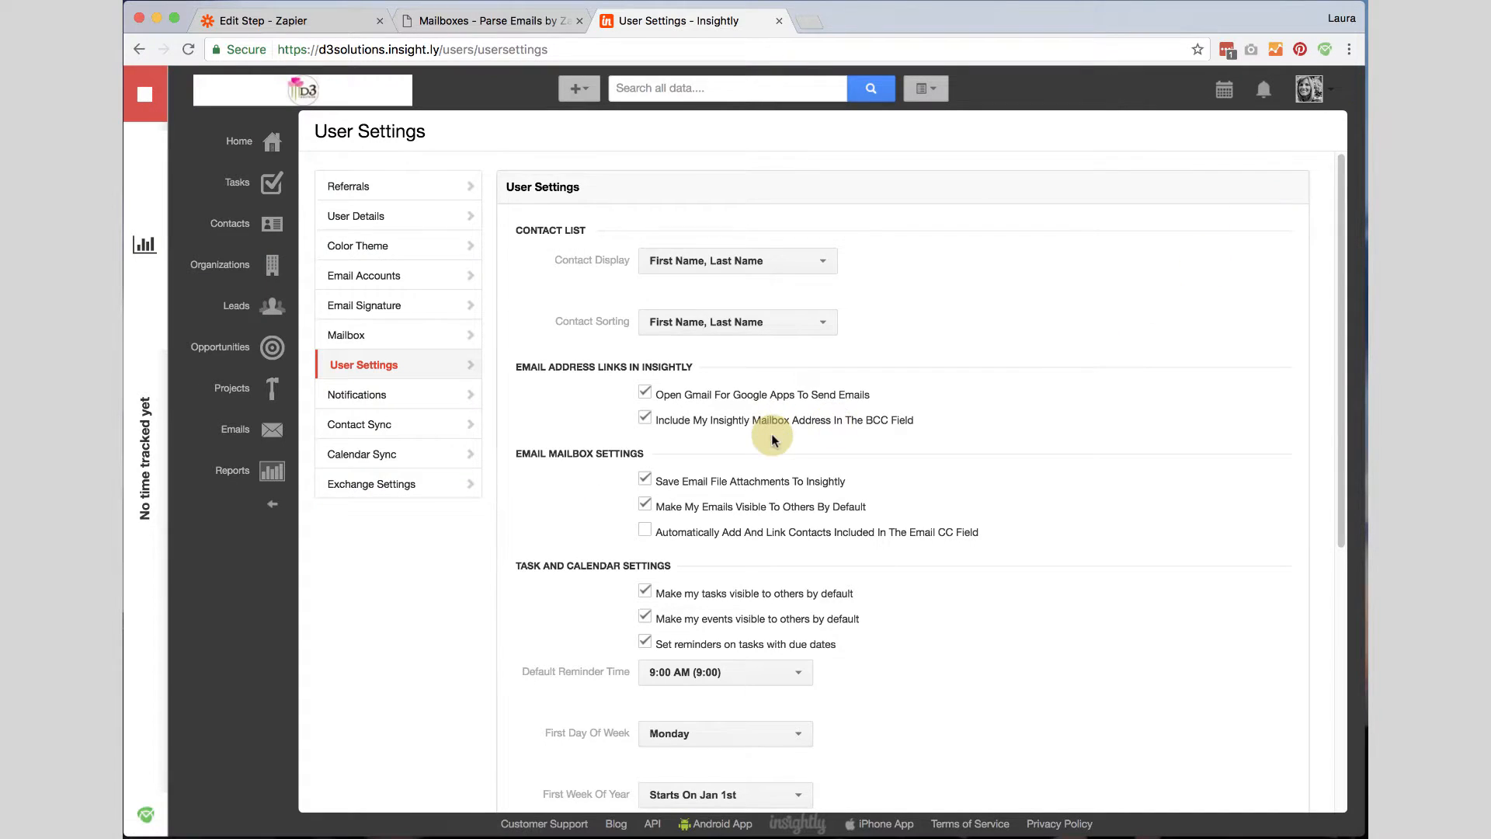
scroll(772, 440, down, 5)
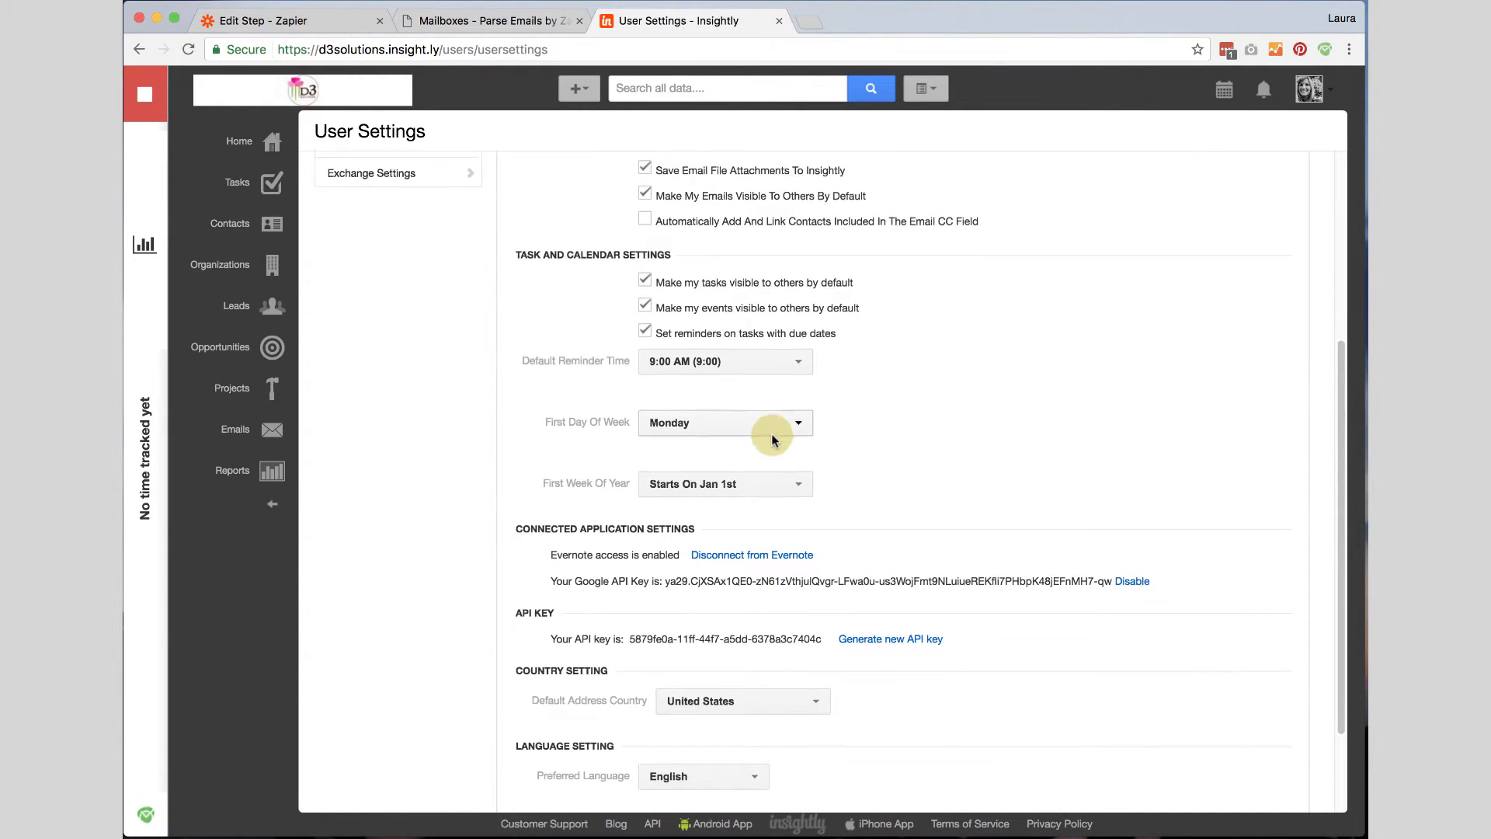
scroll(772, 440, down, 2)
drag(513, 486, 802, 510)
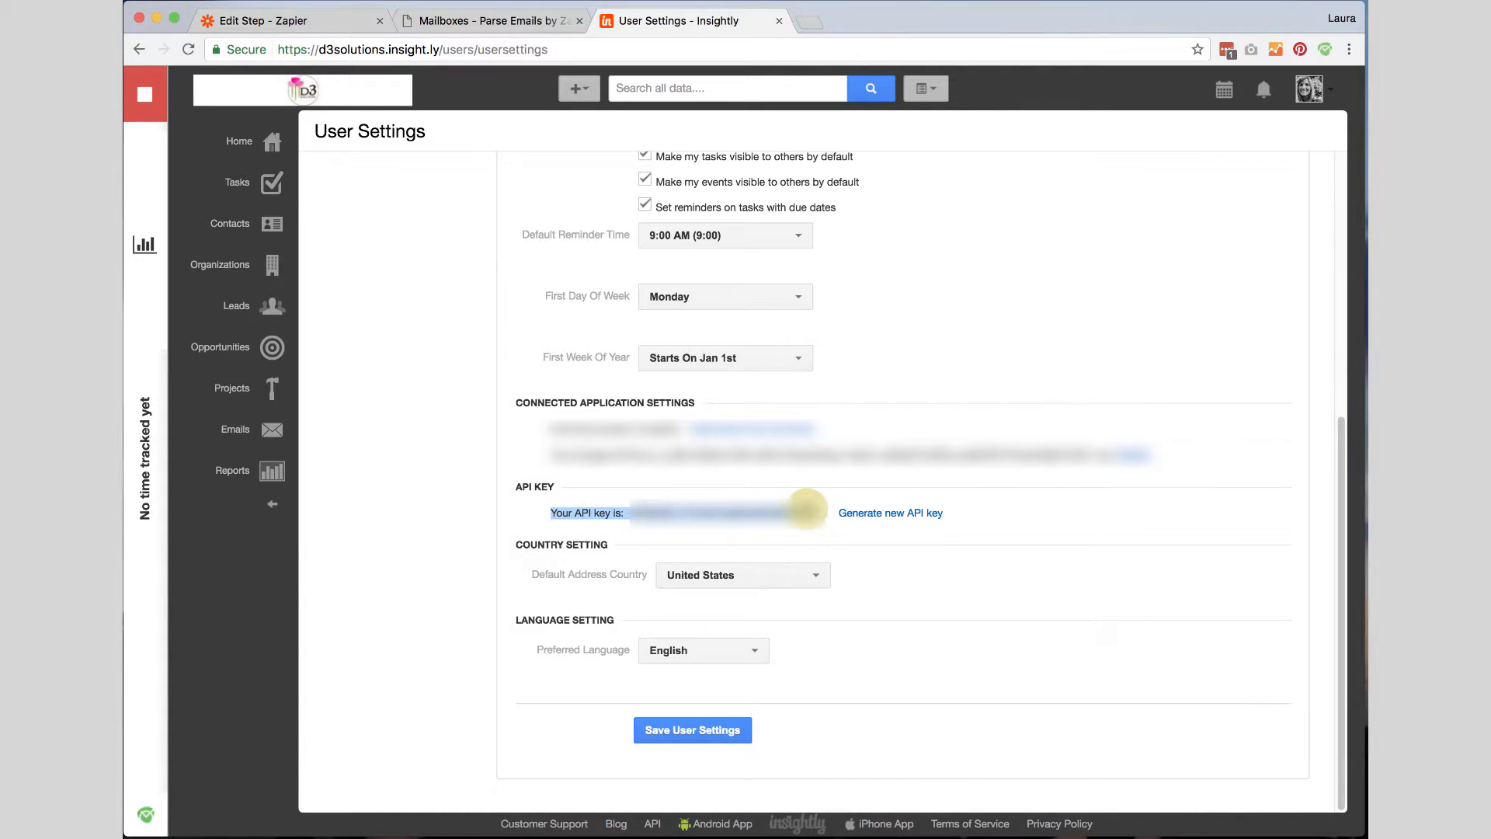
click(630, 513)
drag(631, 513, 819, 511)
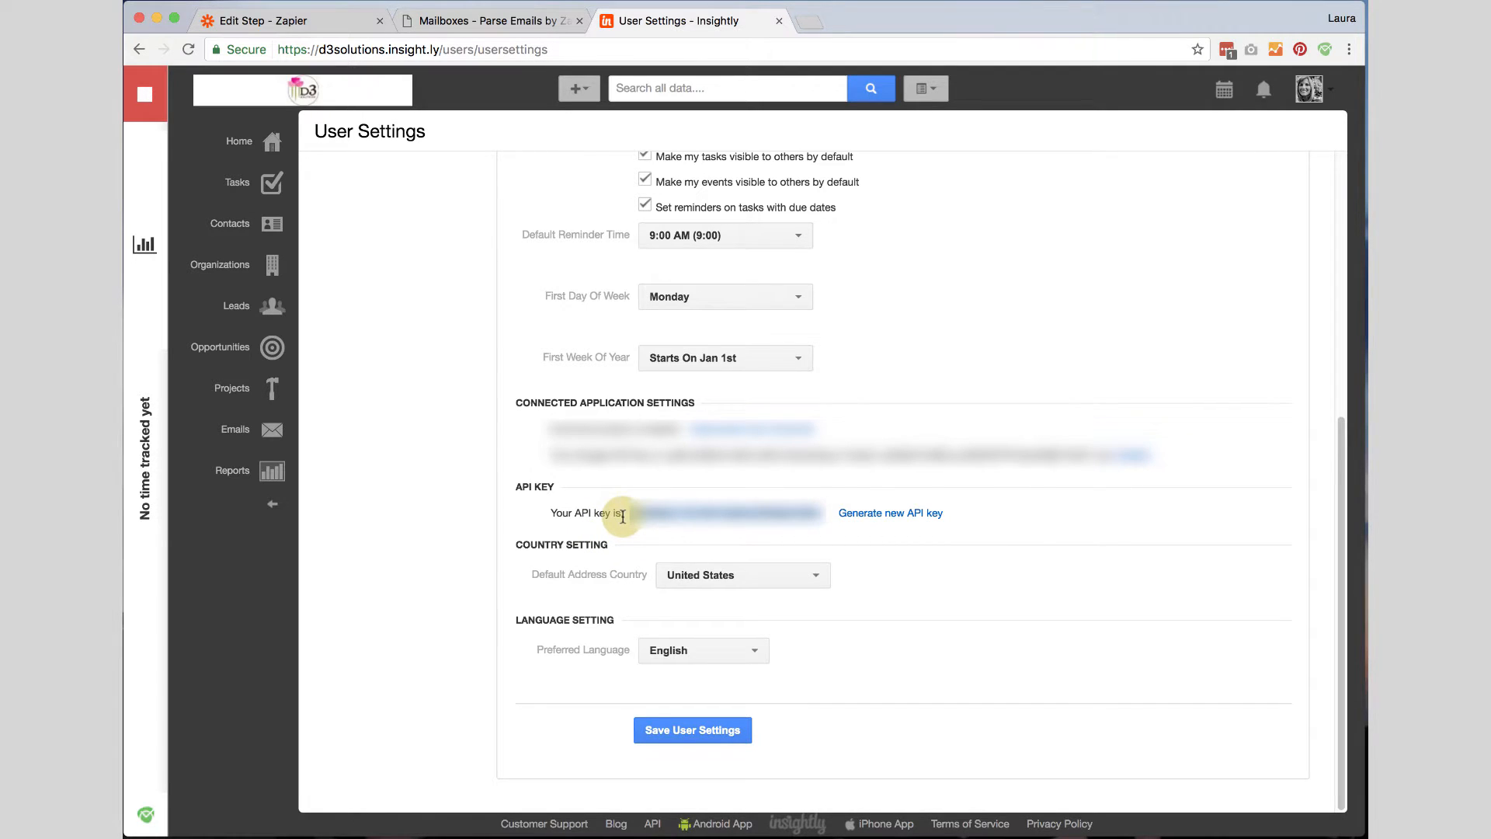
Close the Insightly connection window and return to the Zapier editor.
drag(849, 838, 792, 166)
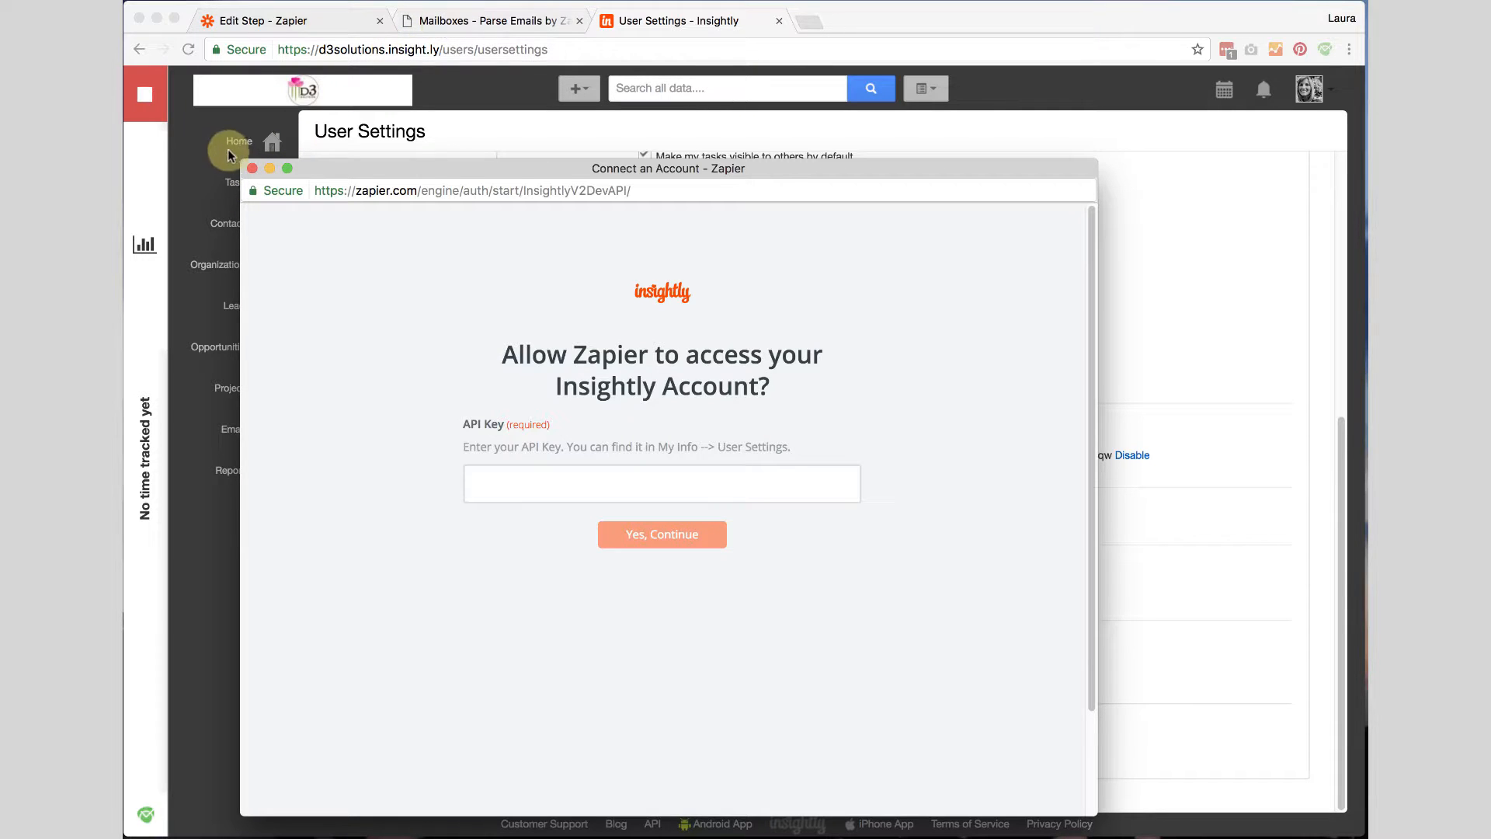
click(251, 167)
click(451, 20)
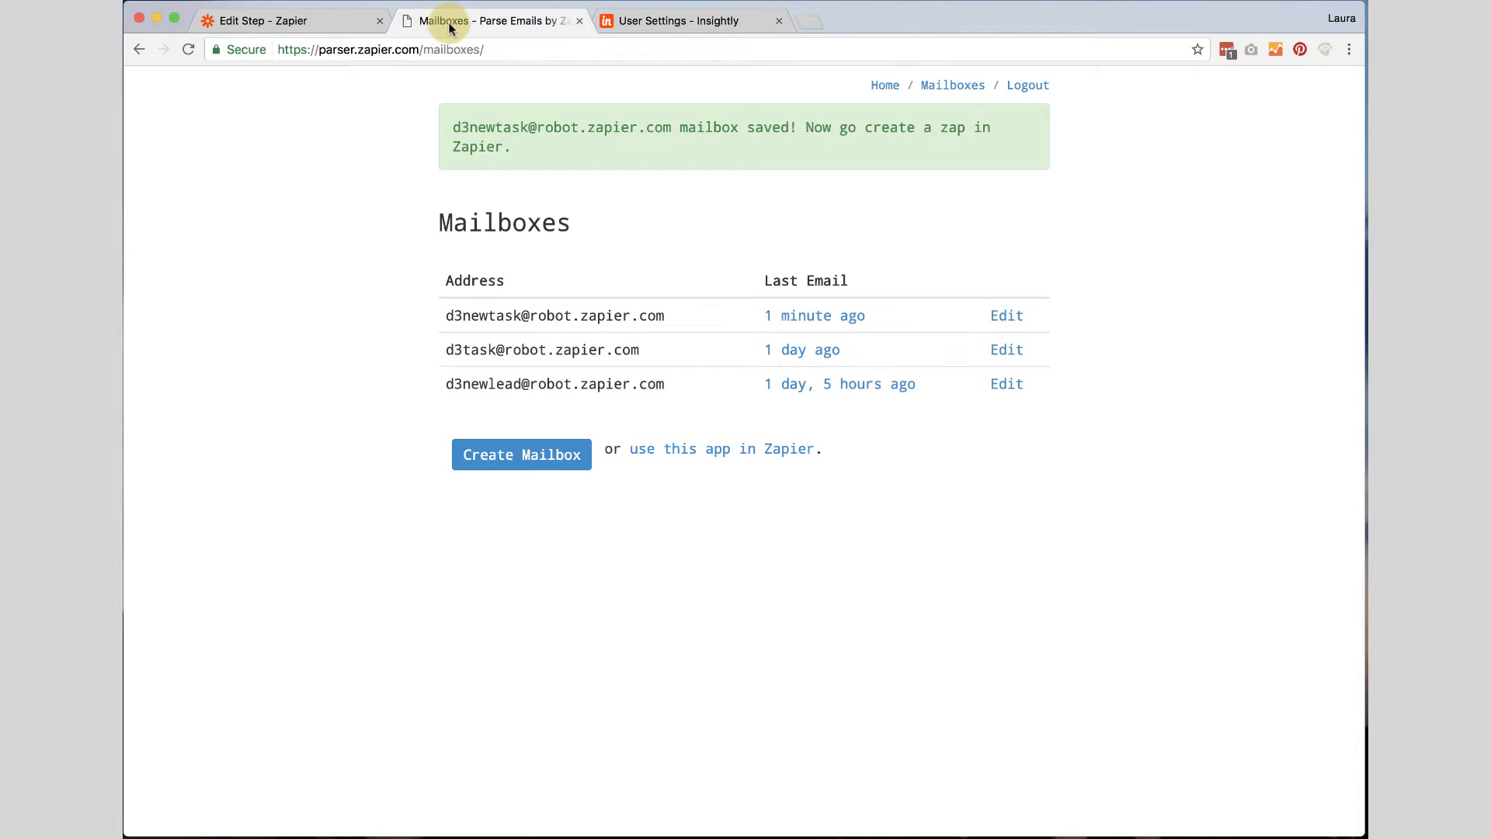
click(343, 22)
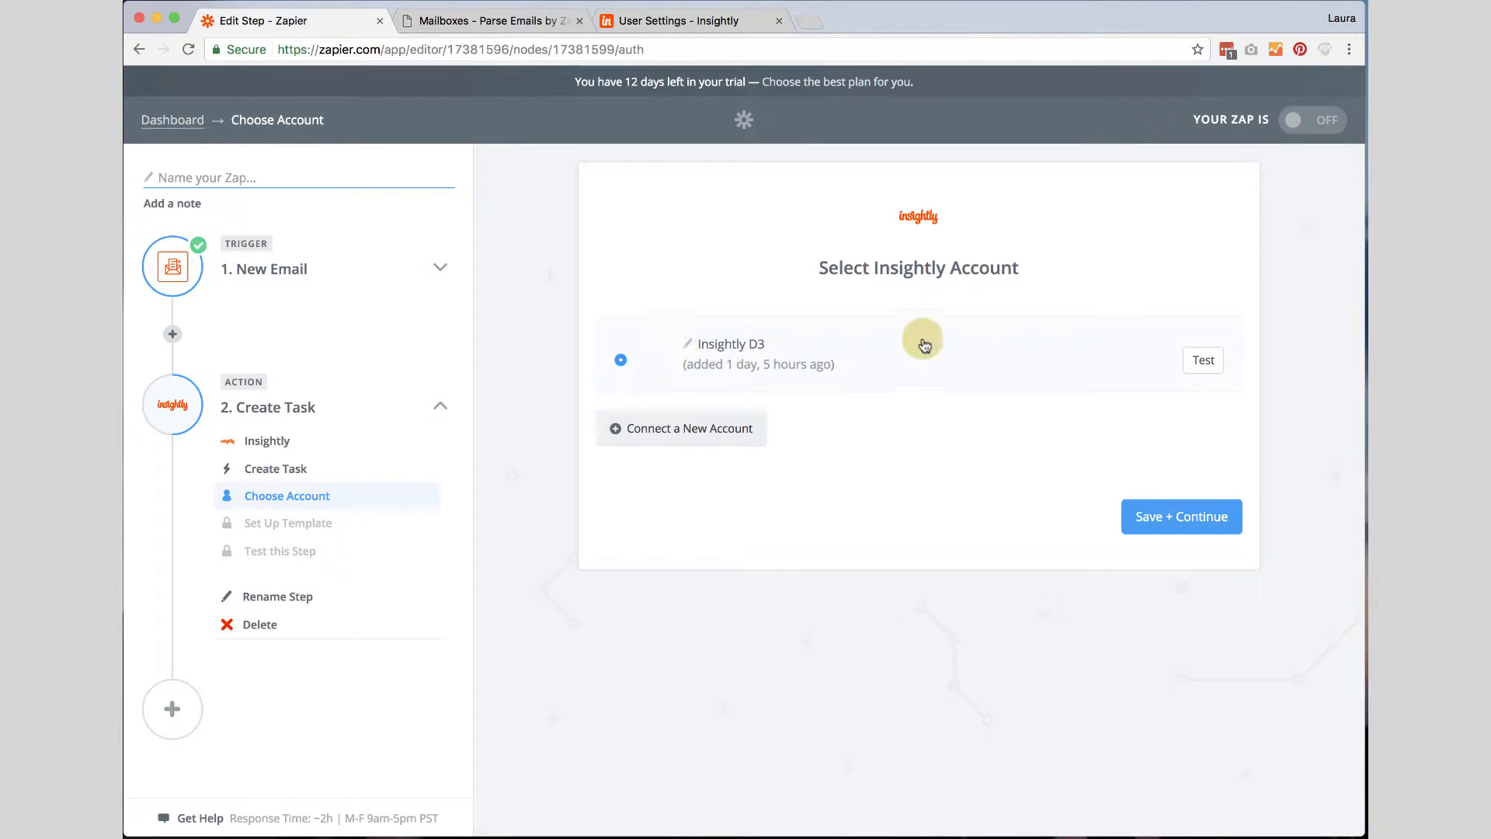
Test the selected Insightly D3 account connection and continue to the task template.
click(1210, 362)
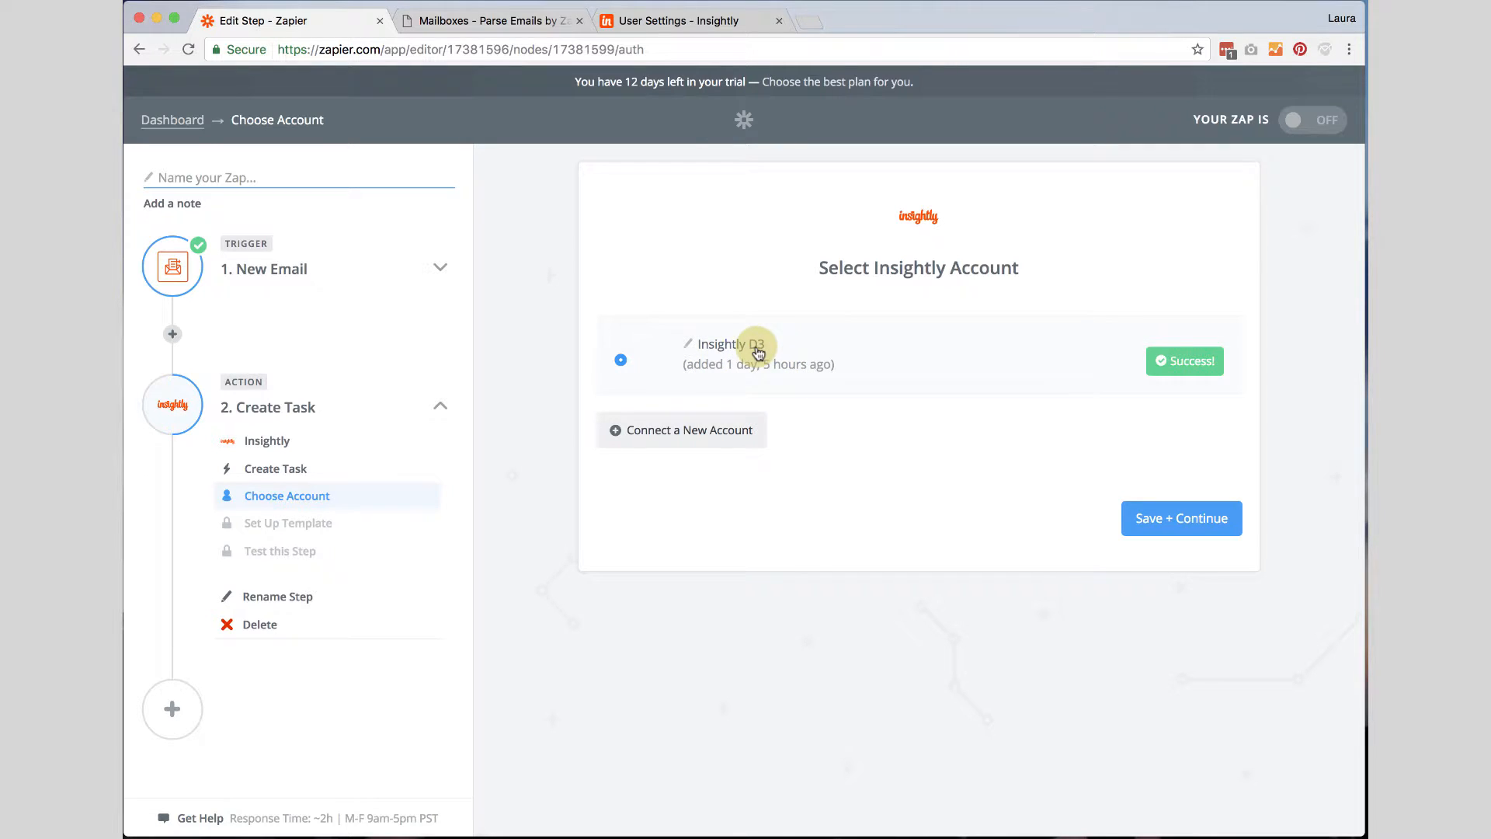
click(1189, 524)
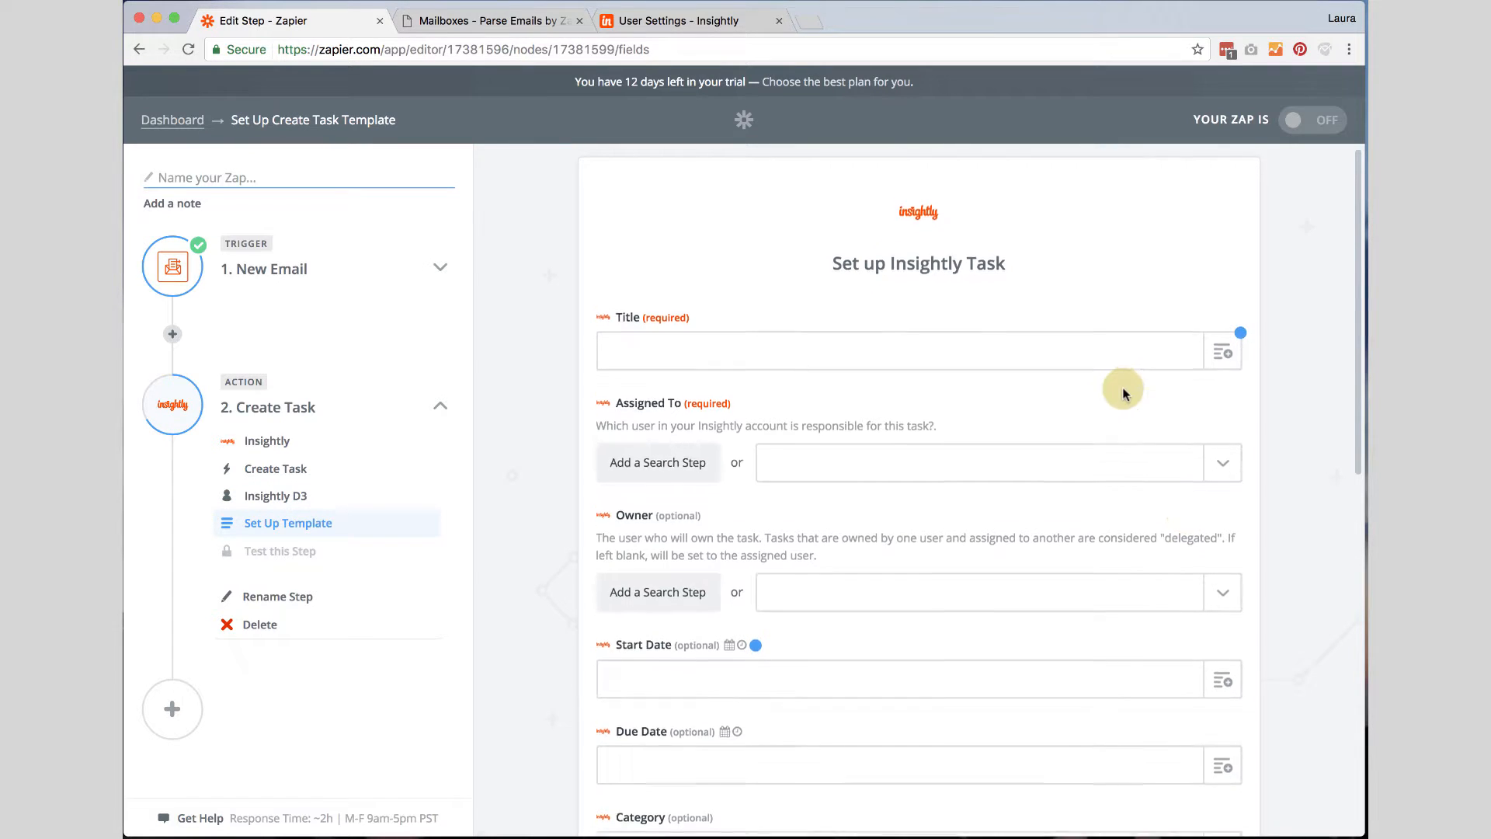
Map the task Title to the Parse Output Tasktitle field from the New Email trigger.
scroll(1124, 394, down, 2)
click(977, 288)
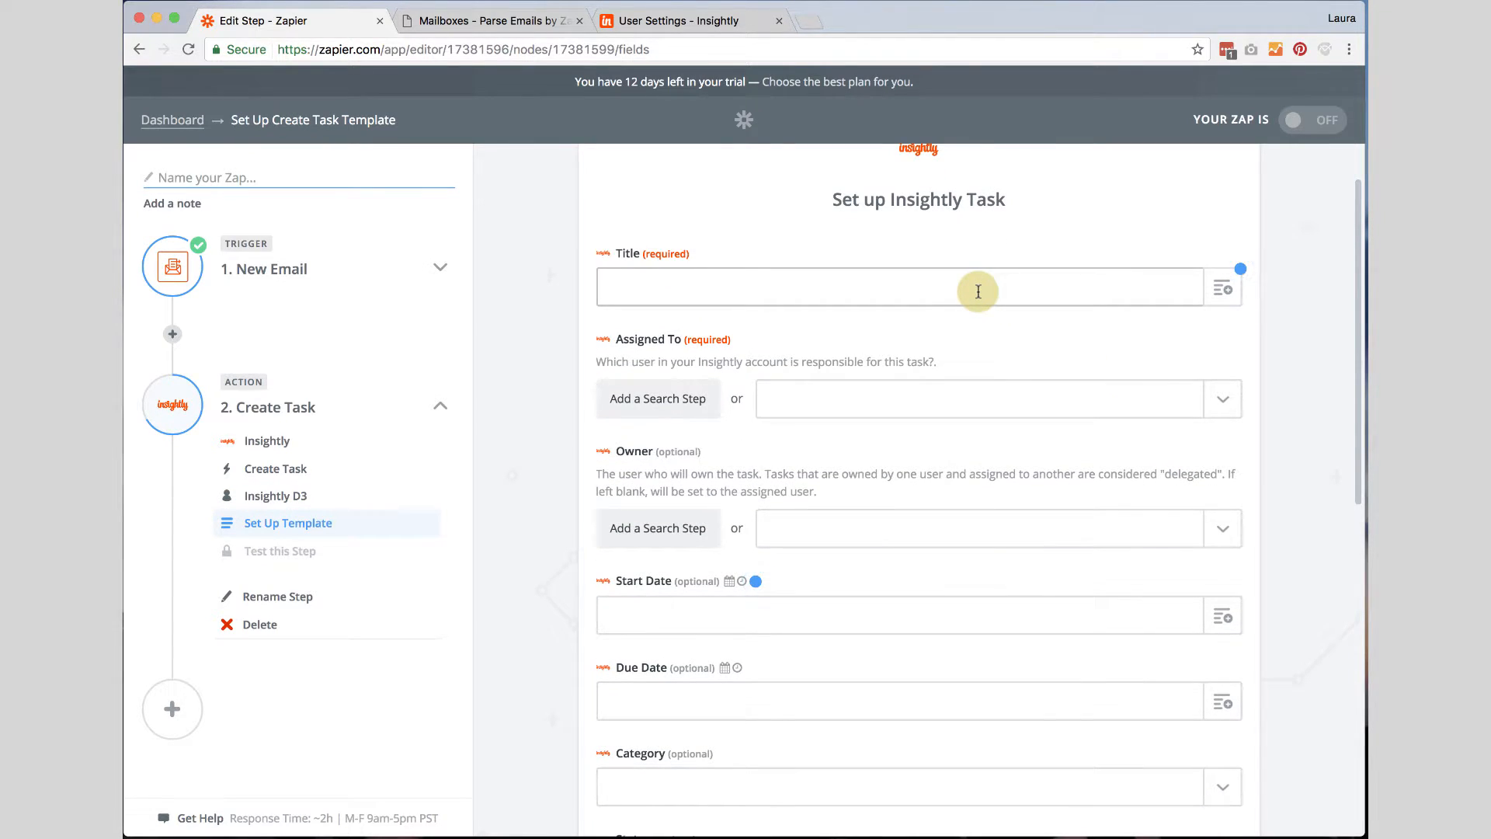
click(1217, 294)
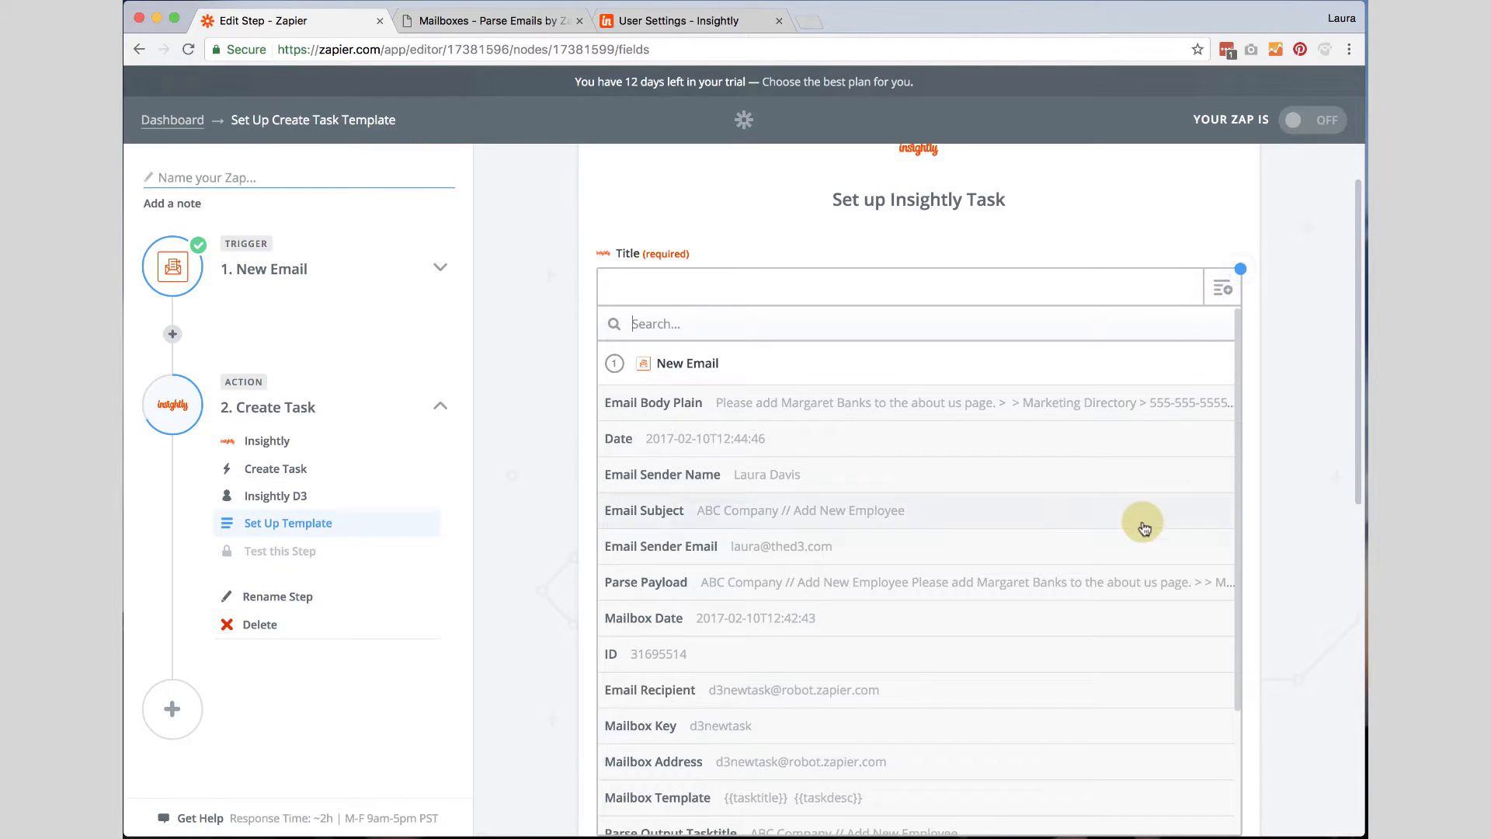
scroll(1144, 526, down, 2)
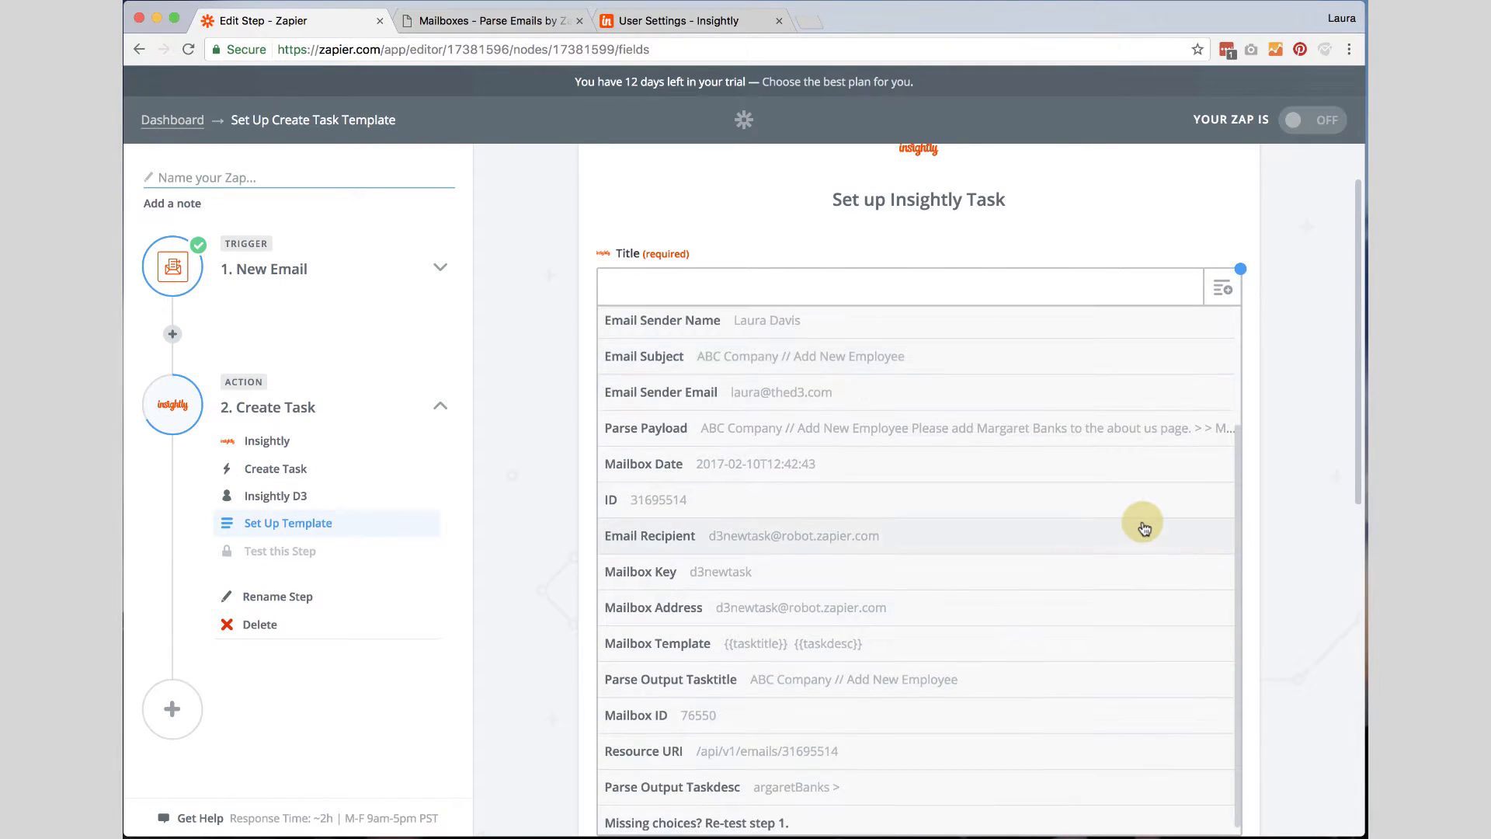
scroll(1282, 543, down, 3)
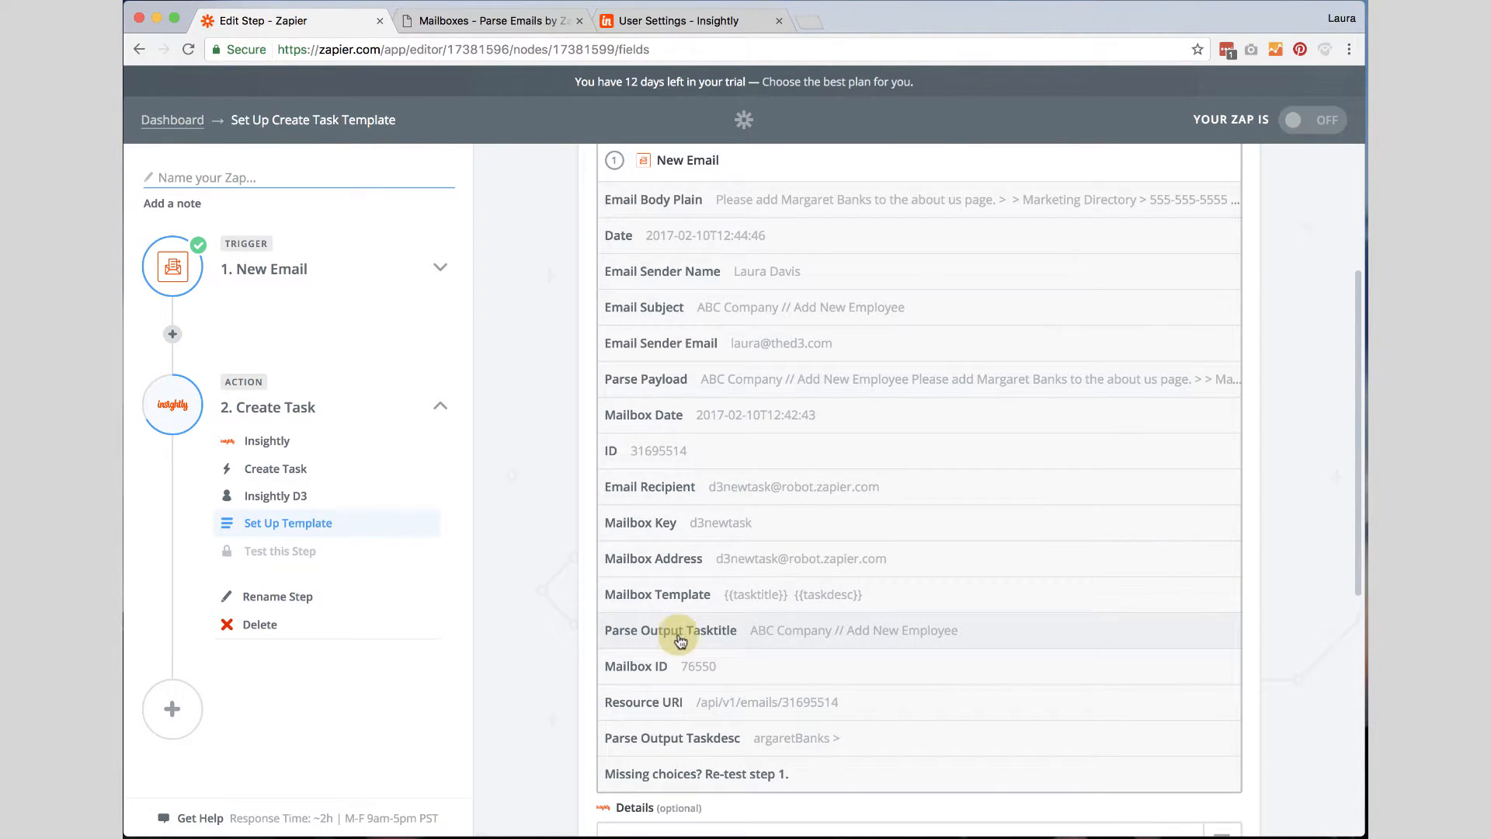
click(814, 635)
scroll(799, 476, up, 4)
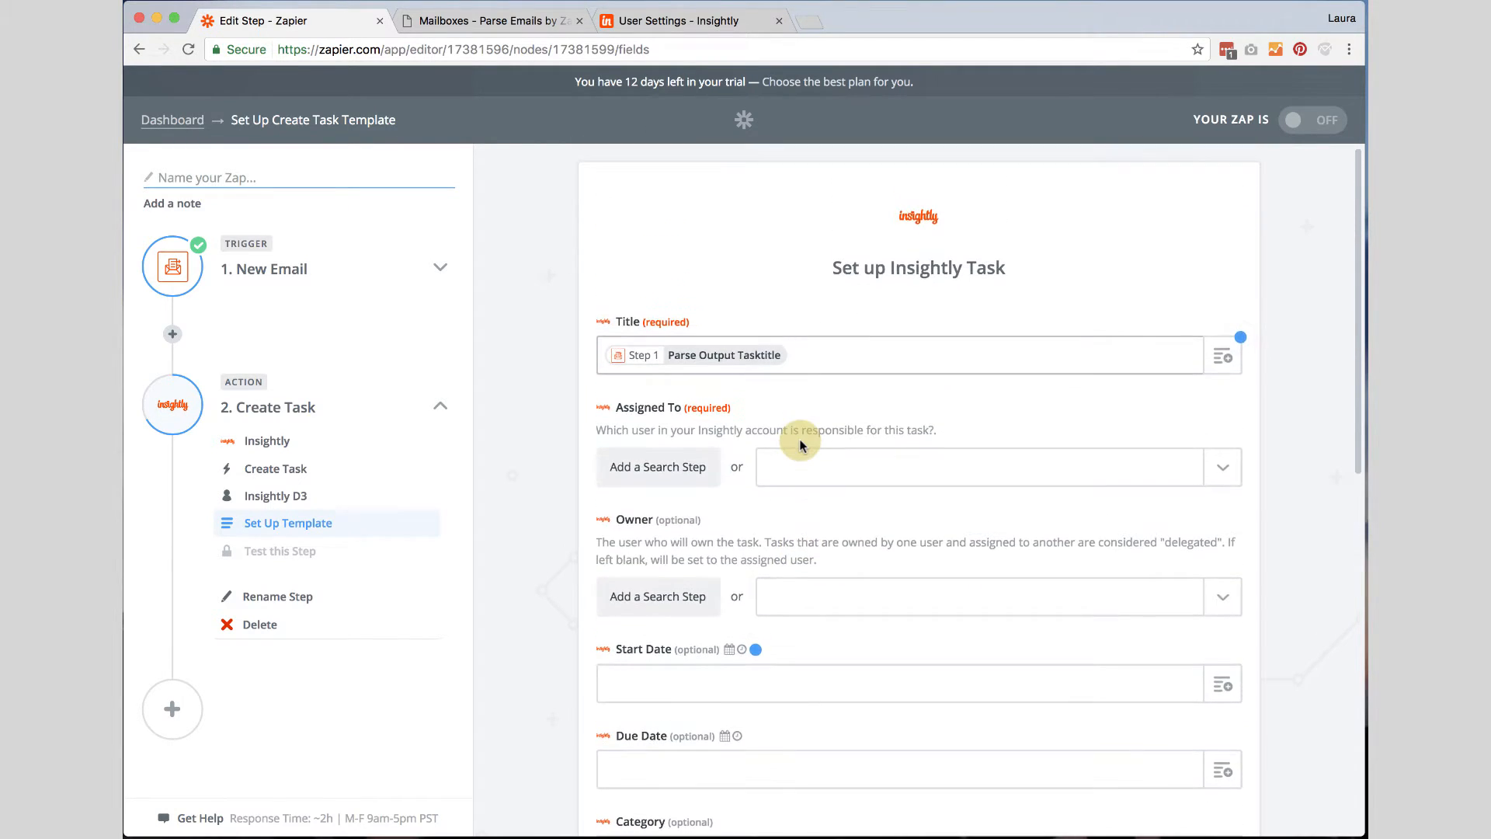
Assign the task to the account's own Insightly user.
click(1227, 476)
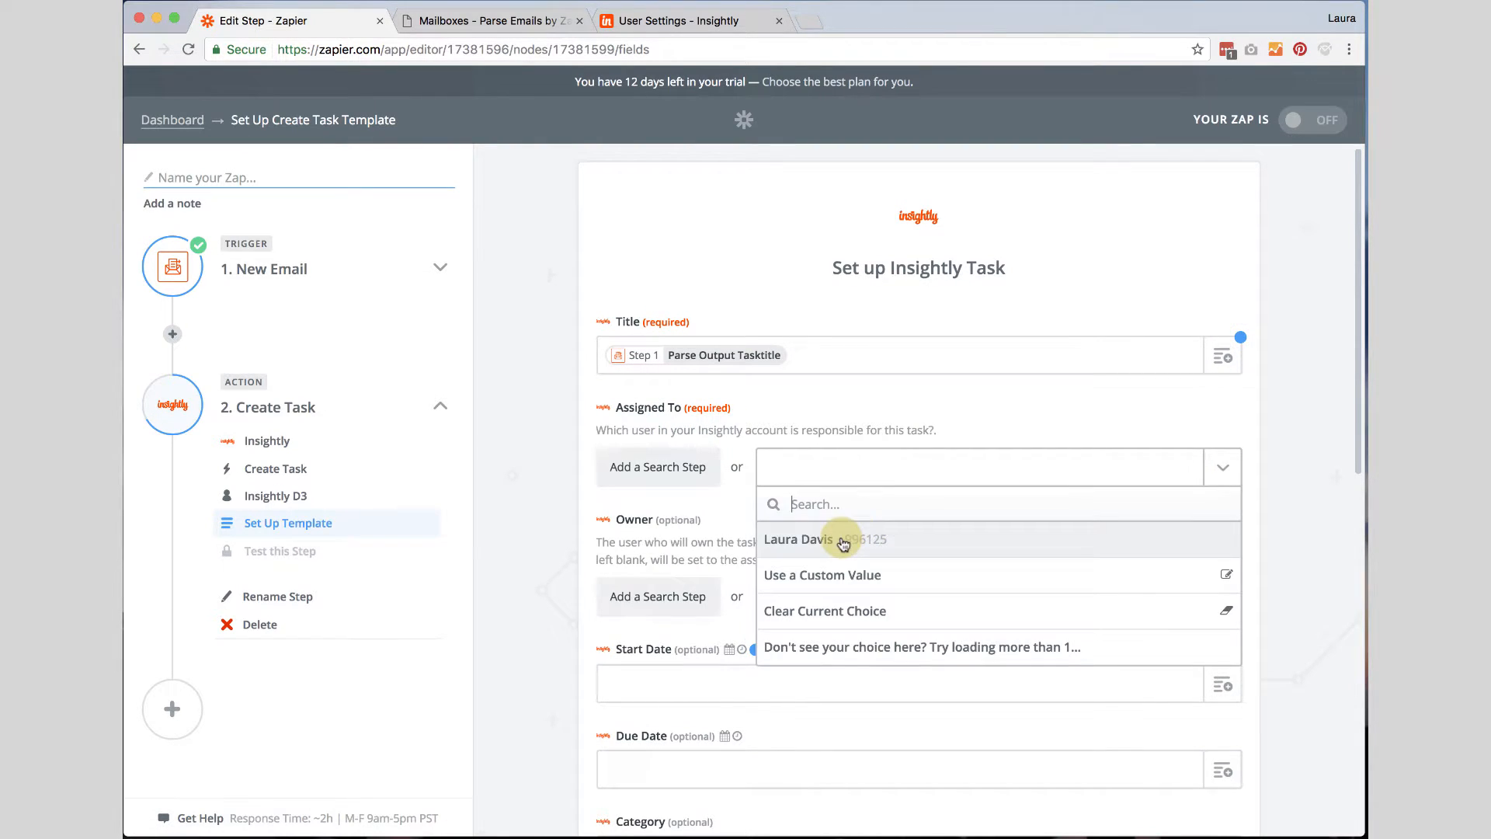
click(840, 537)
scroll(793, 510, down, 3)
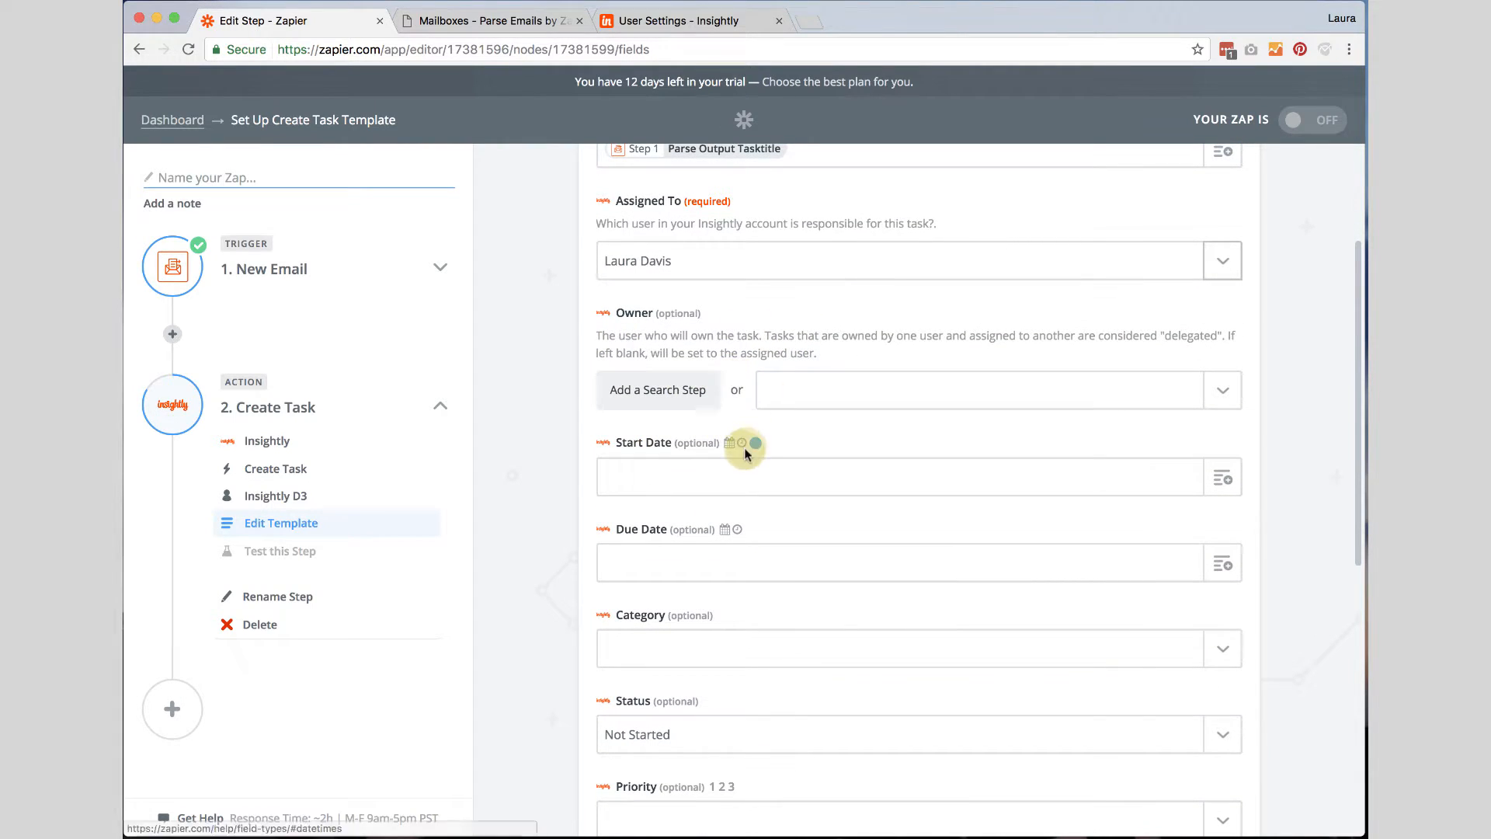
click(741, 469)
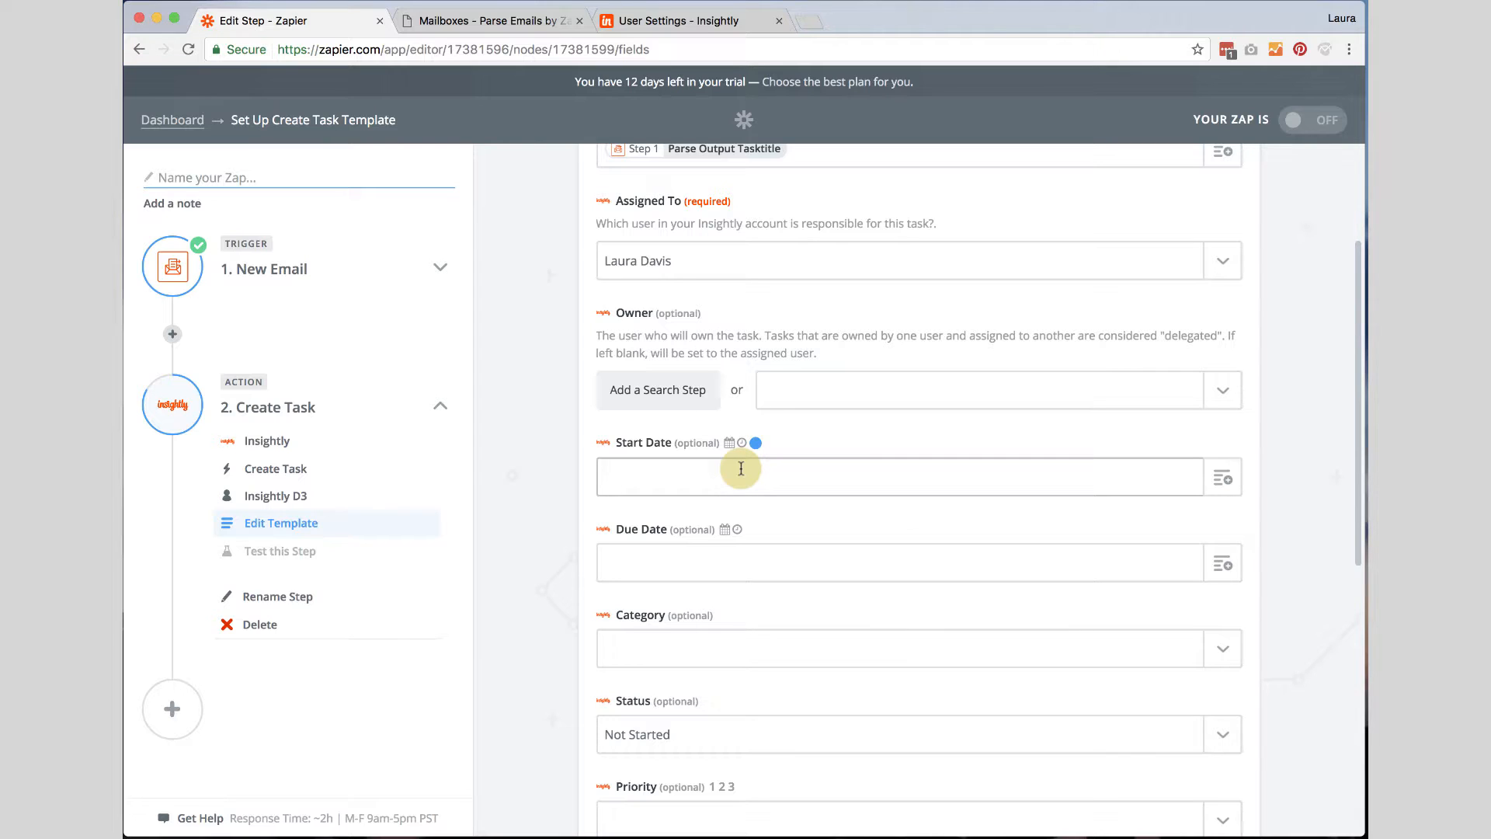
click(1225, 471)
scroll(1087, 606, down, 1)
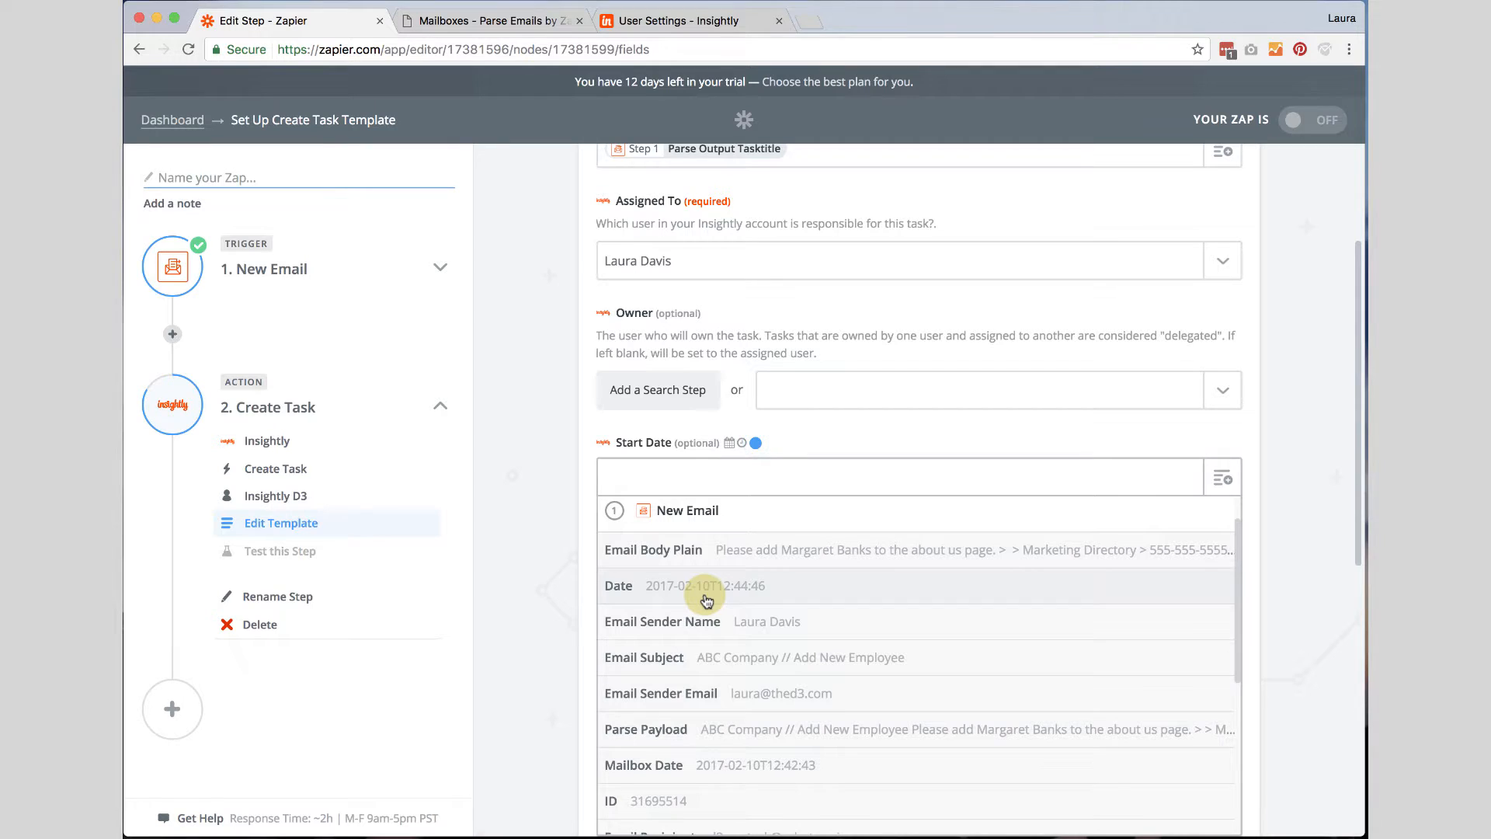
click(579, 529)
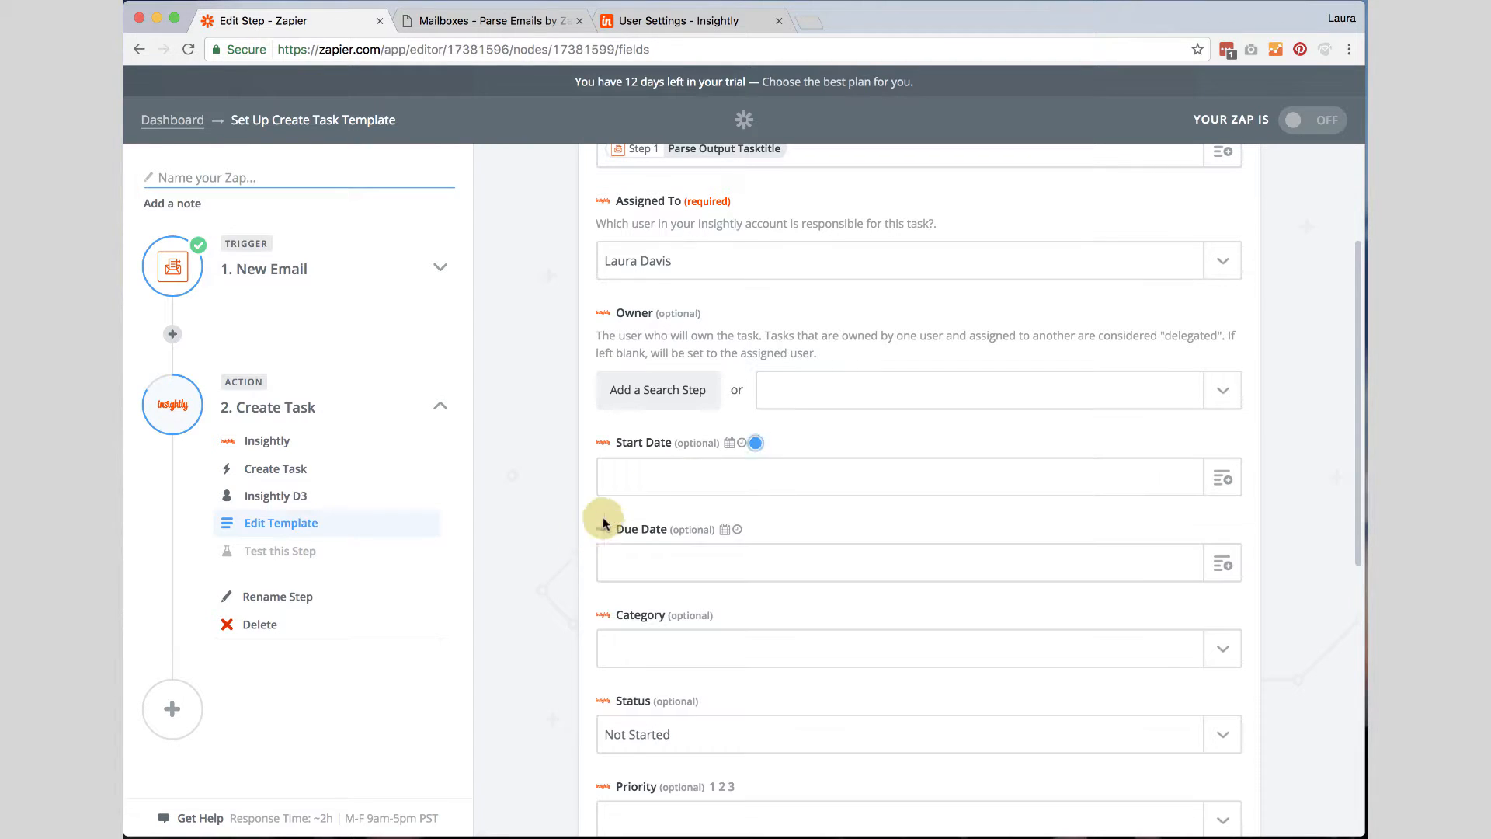
Set the Due Date to "two days from today at 5pm".
click(684, 561)
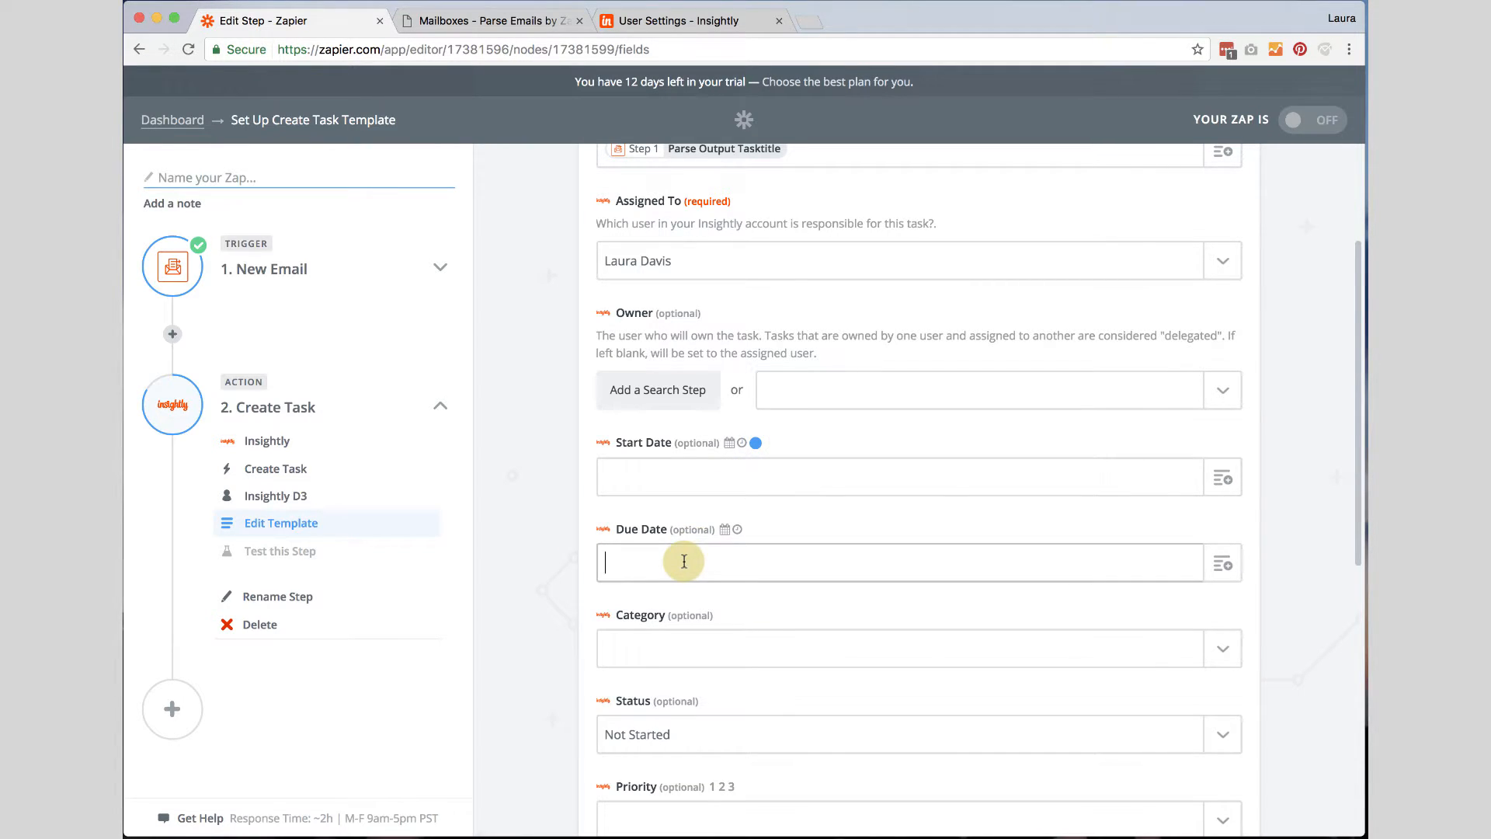
click(1225, 563)
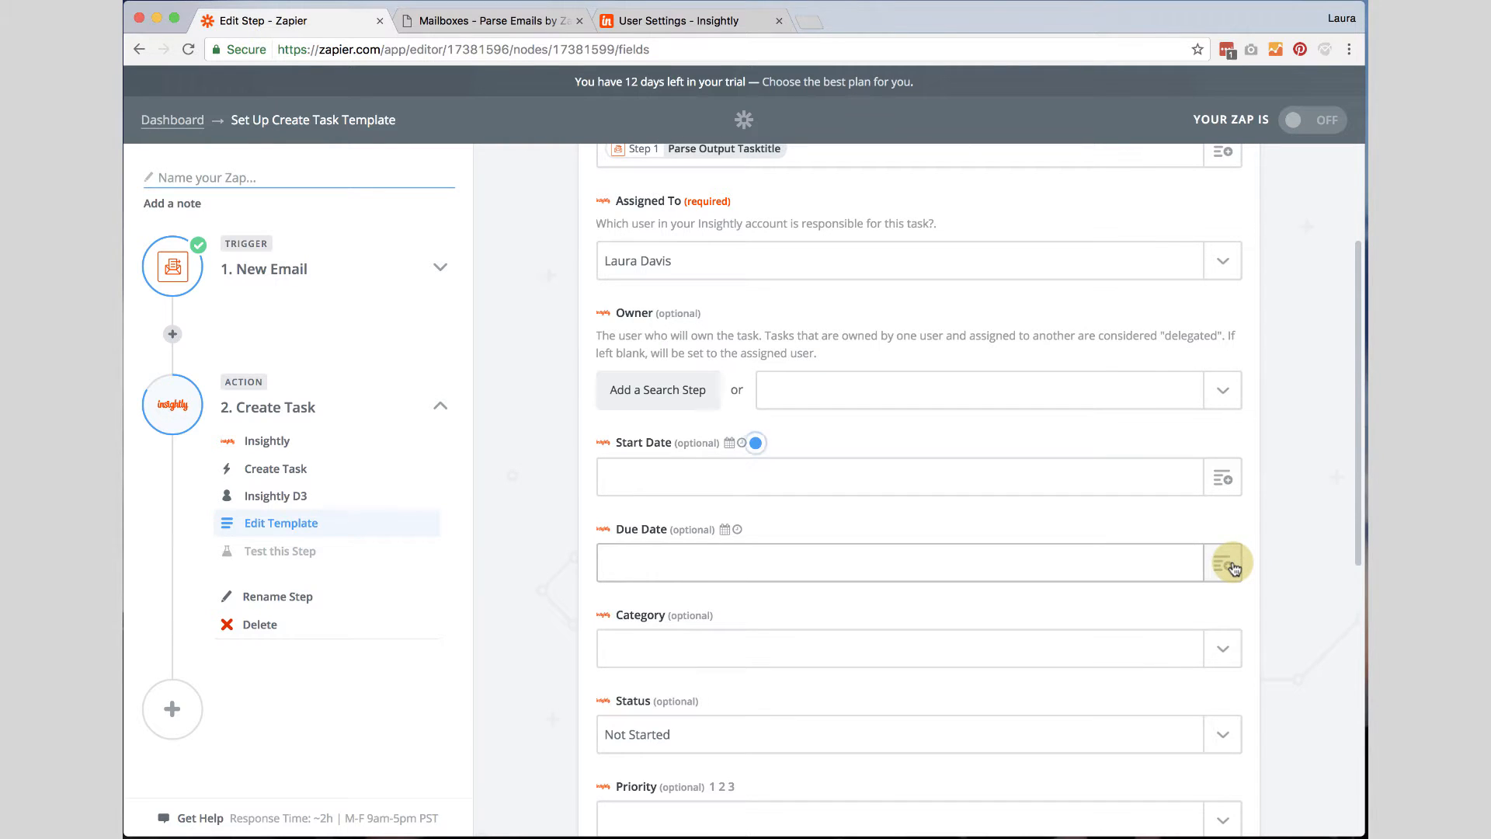
click(725, 575)
text(2 days fro)
key(BackSpace)
key(BackSpace)
key(BackSpace)
text(from)
key(BackSpace)
key(BackSpace)
key(BackSpace)
key(BackSpace)
key(BackSpace)
key(BackSpace)
key(BackSpace)
text(two days from today)
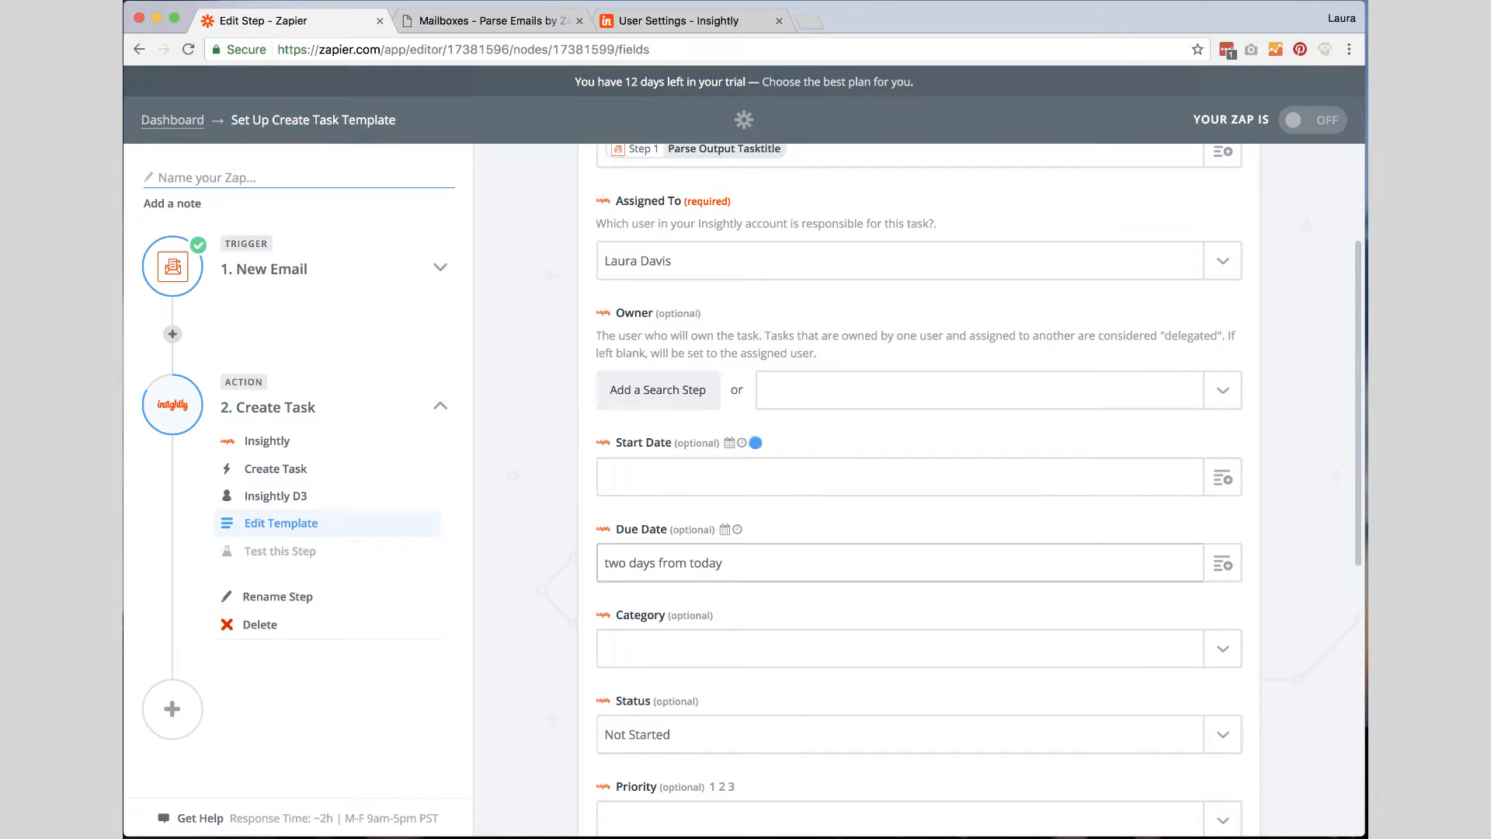
text( at 5pm)
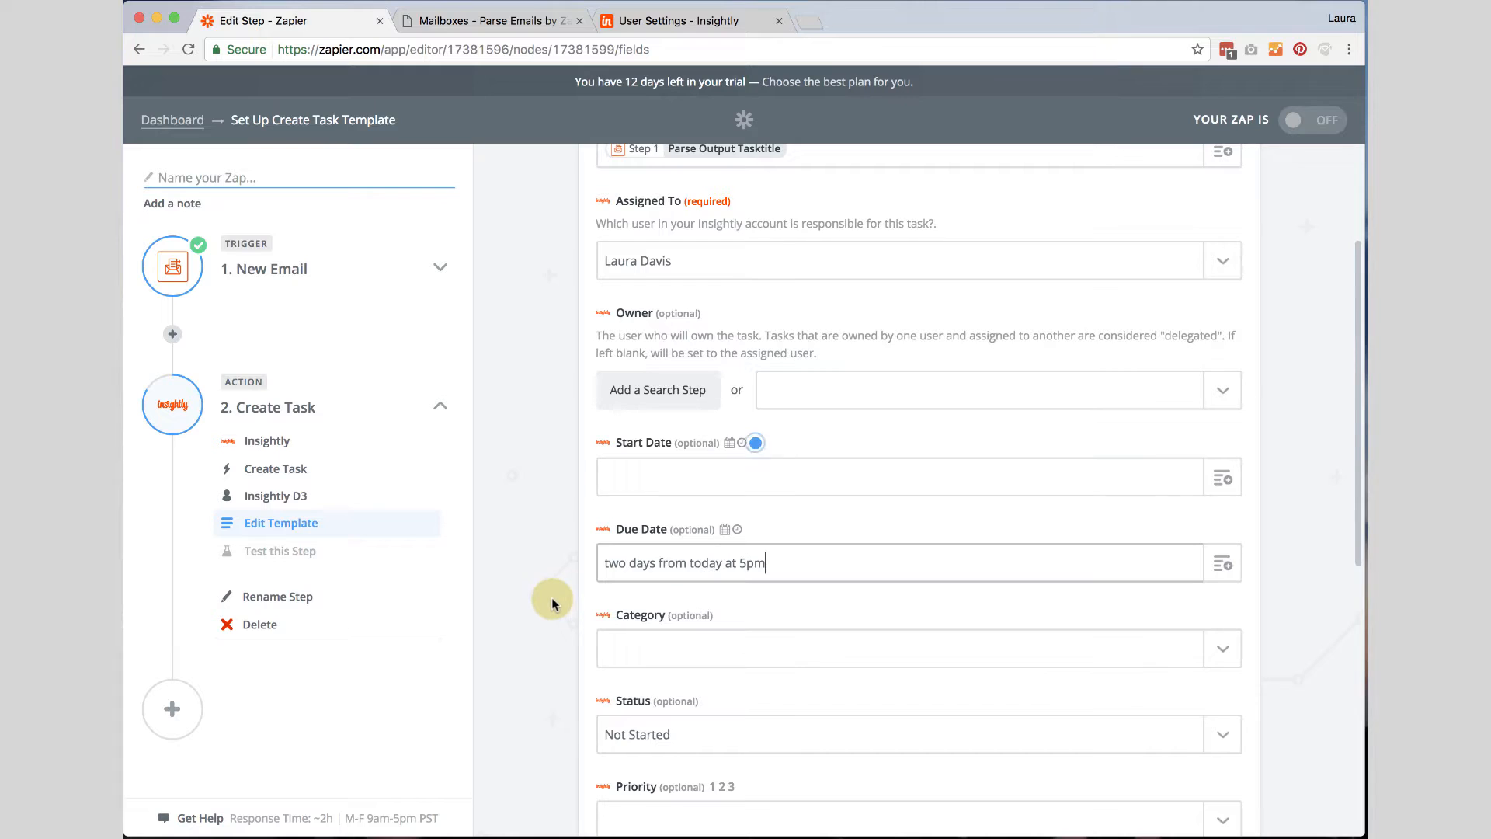
Set the task Category to To-do.
scroll(553, 604, down, 2)
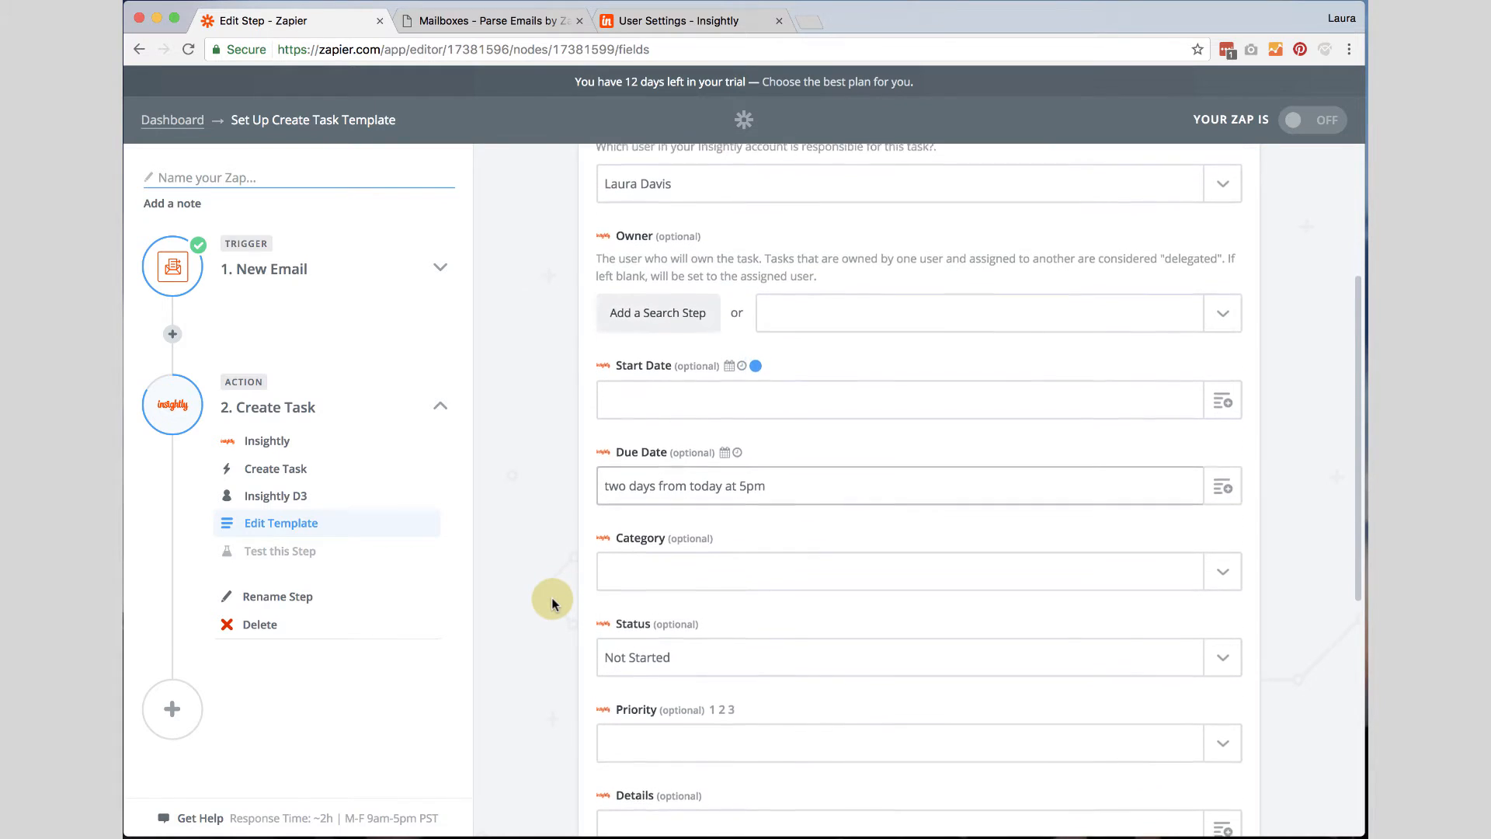
click(1221, 565)
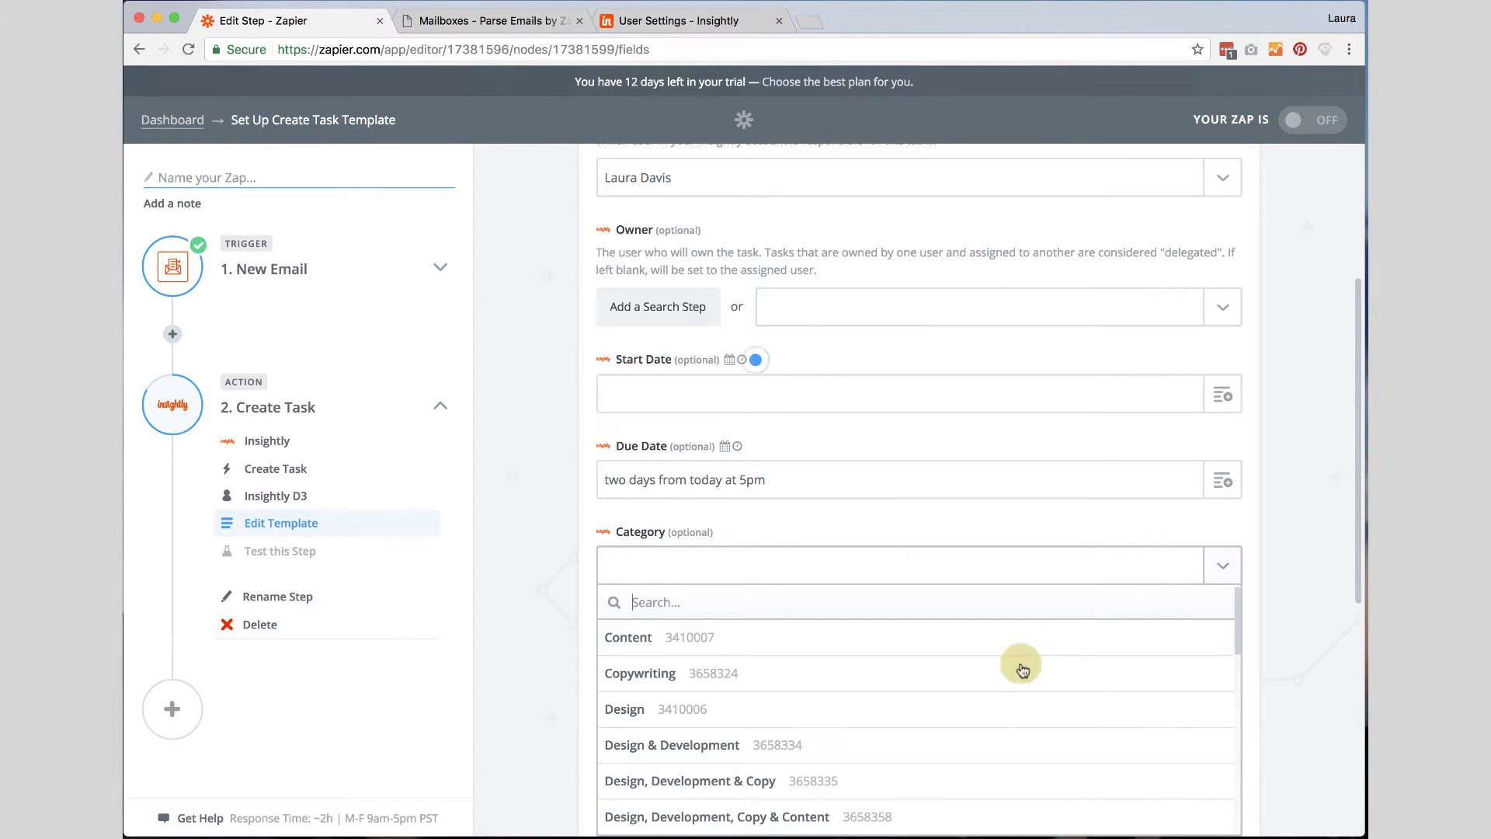
scroll(990, 709, down, 5)
scroll(992, 712, down, 3)
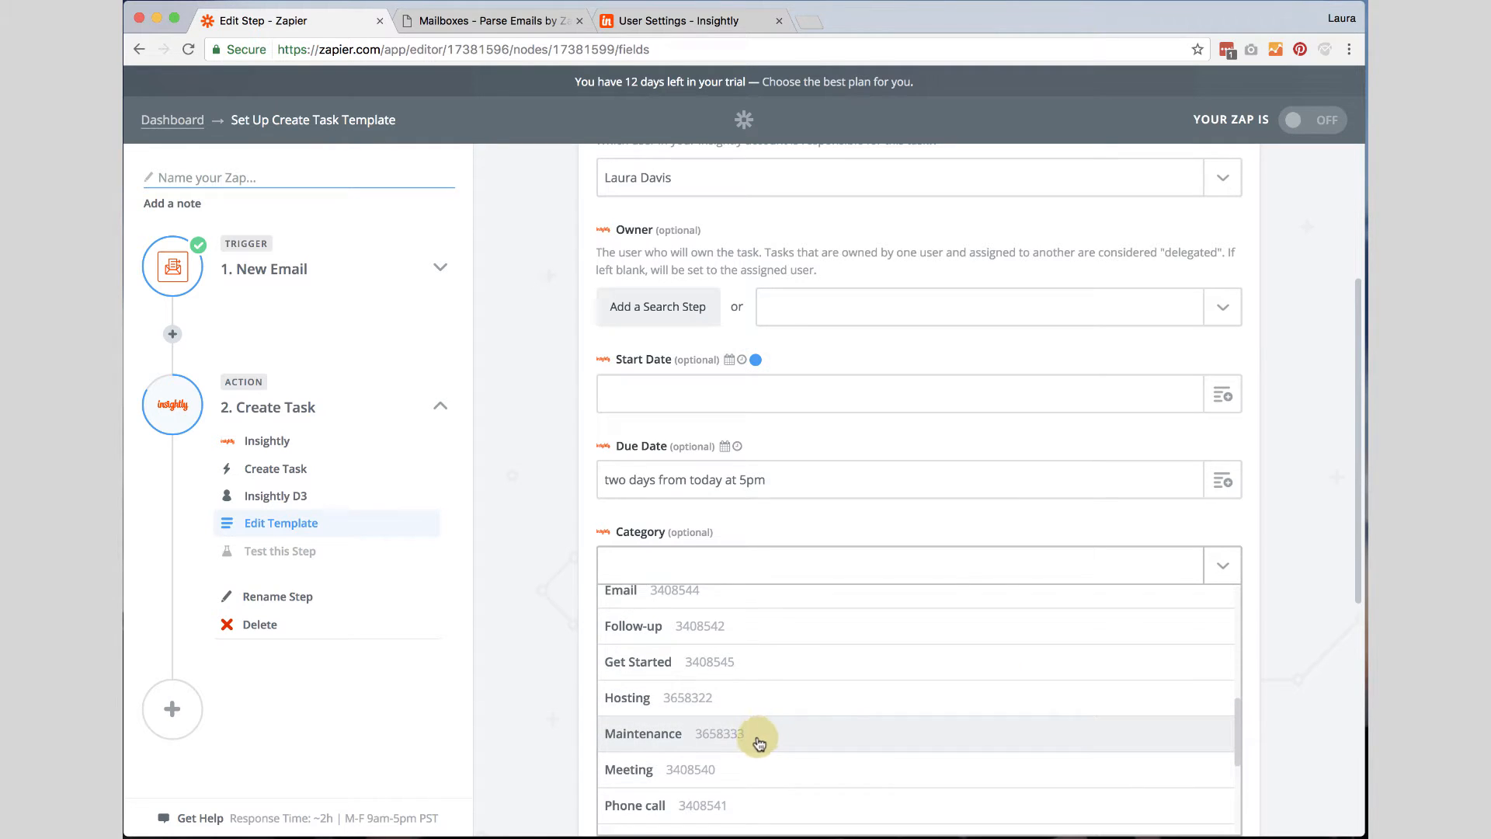
click(649, 776)
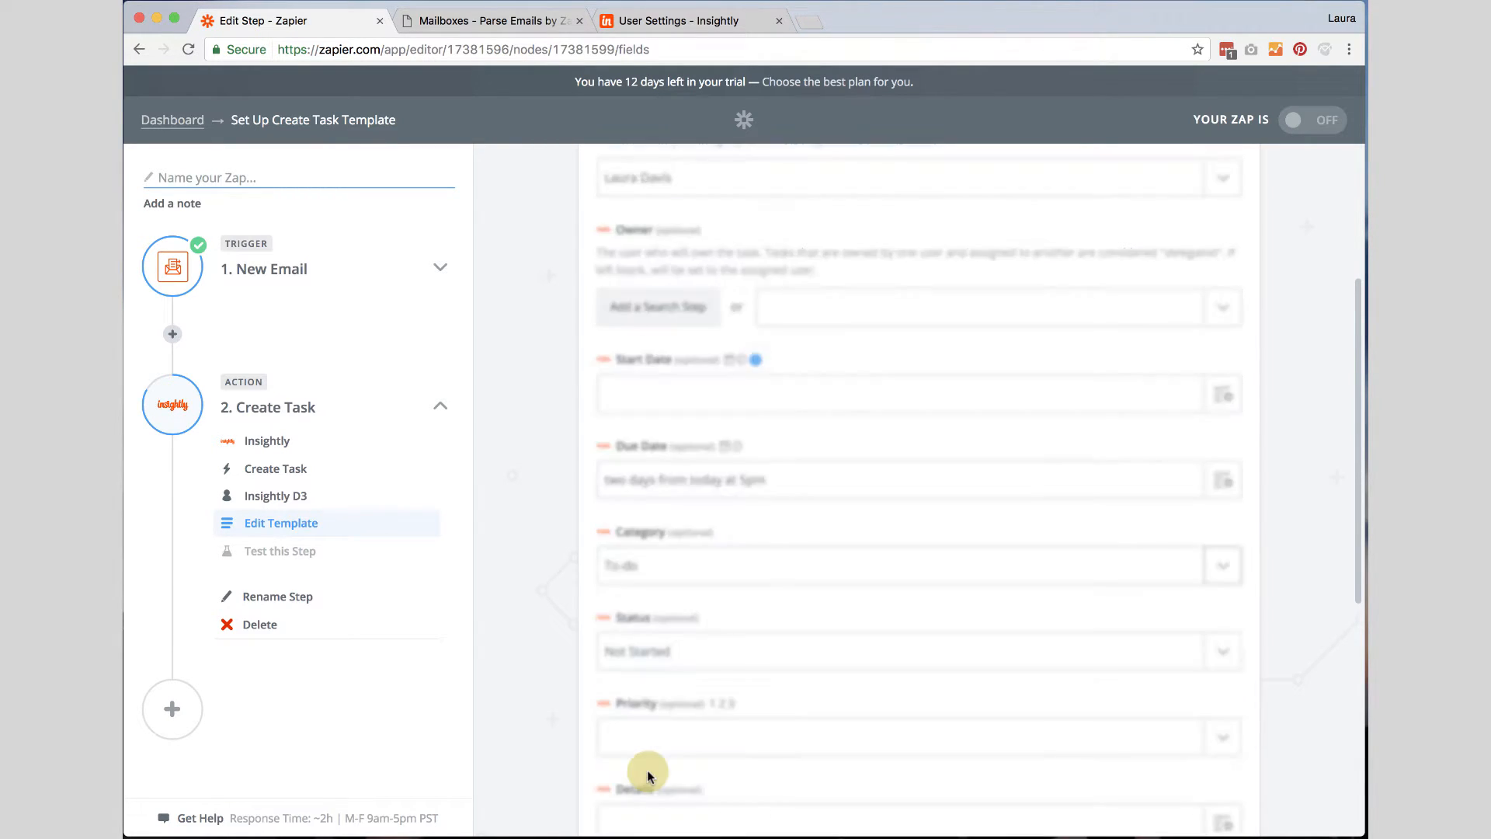
Review the remaining optional task fields down to the end of the form.
scroll(548, 642, down, 2)
scroll(548, 641, down, 3)
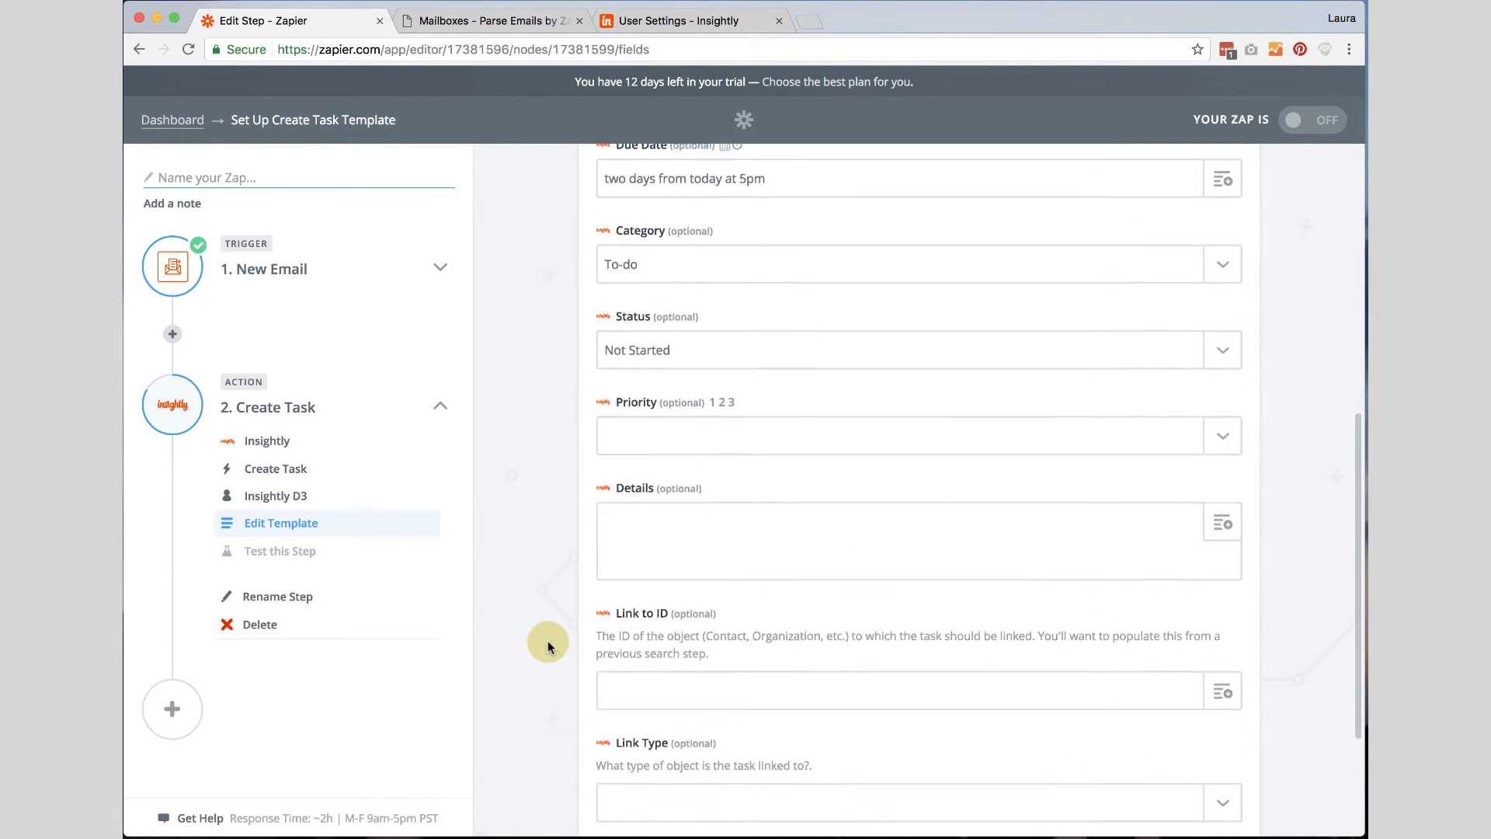
scroll(564, 631, down, 1)
scroll(564, 636, down, 1)
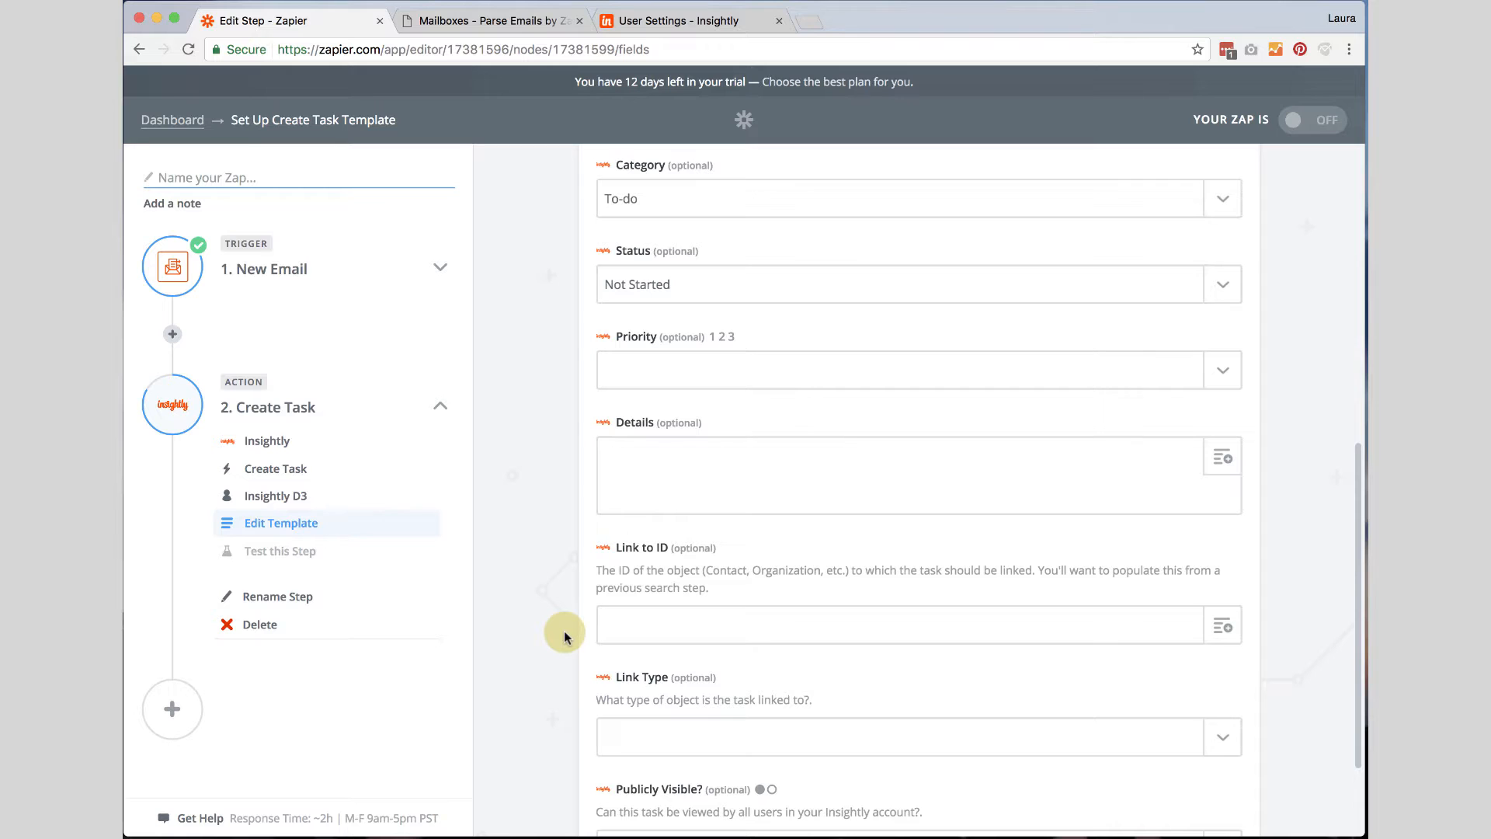
scroll(564, 631, down, 2)
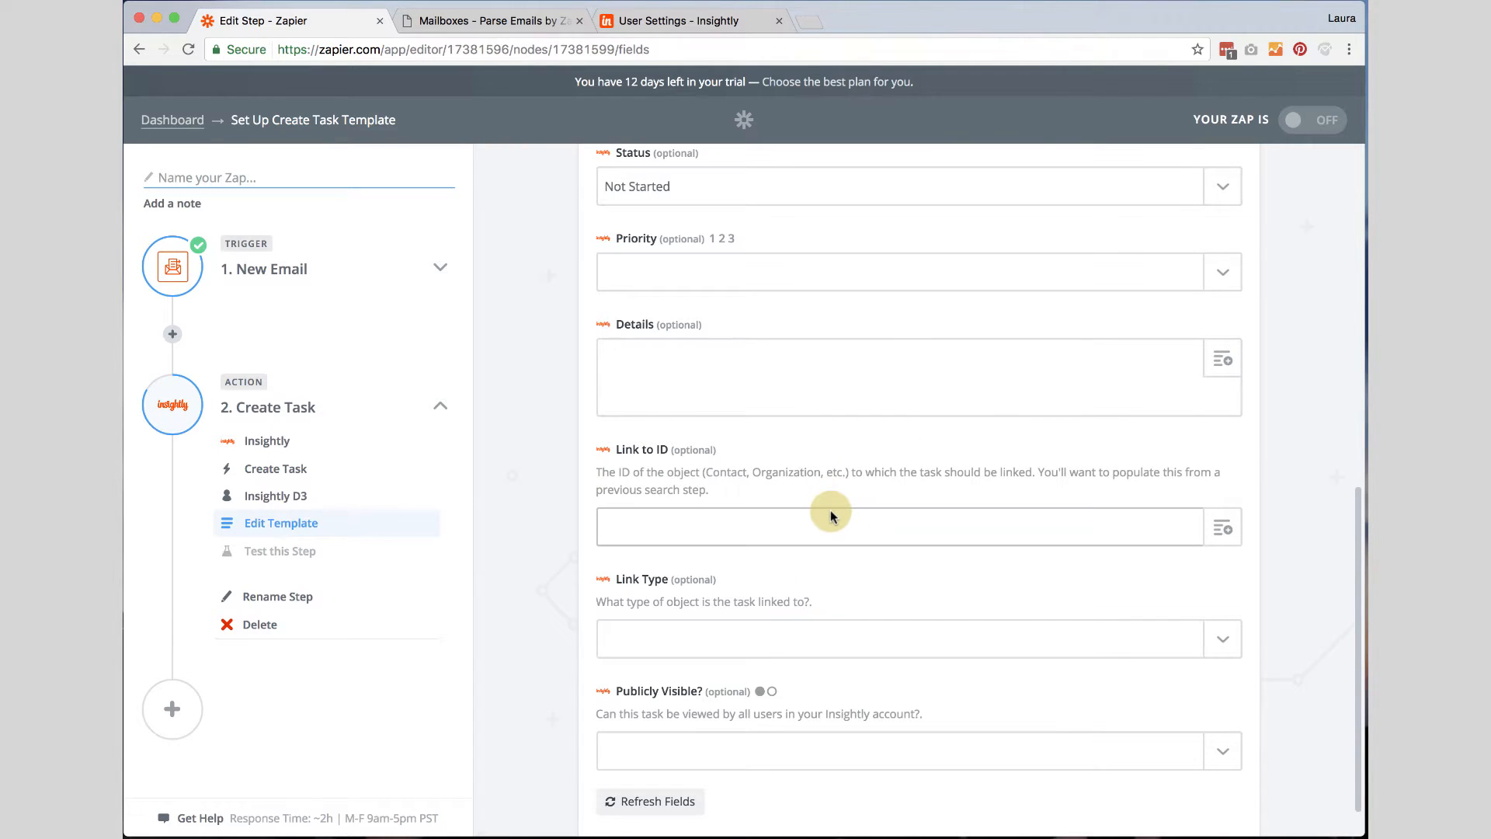
scroll(831, 514, down, 3)
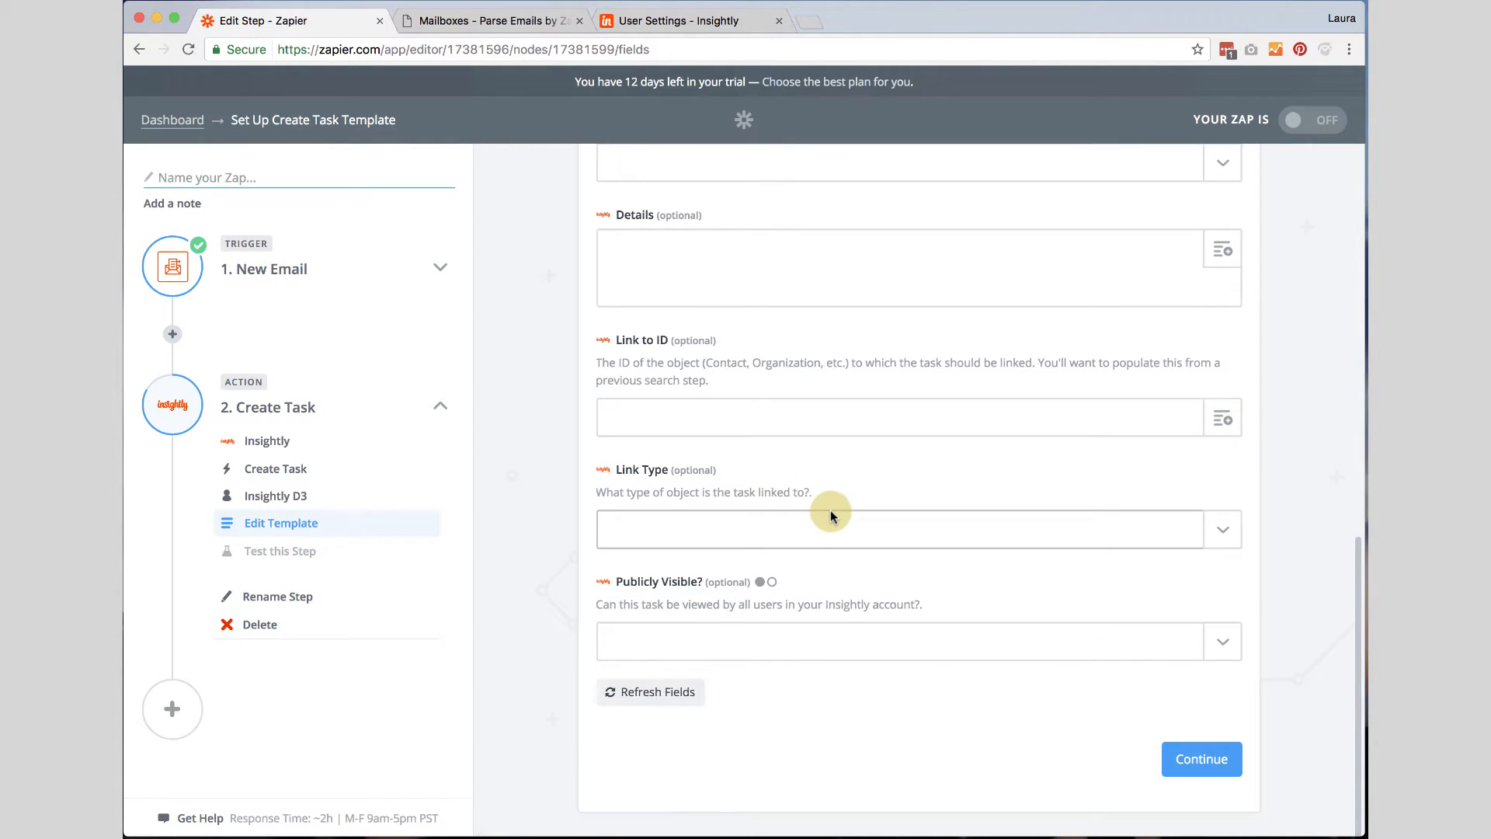
scroll(831, 513, up, 20)
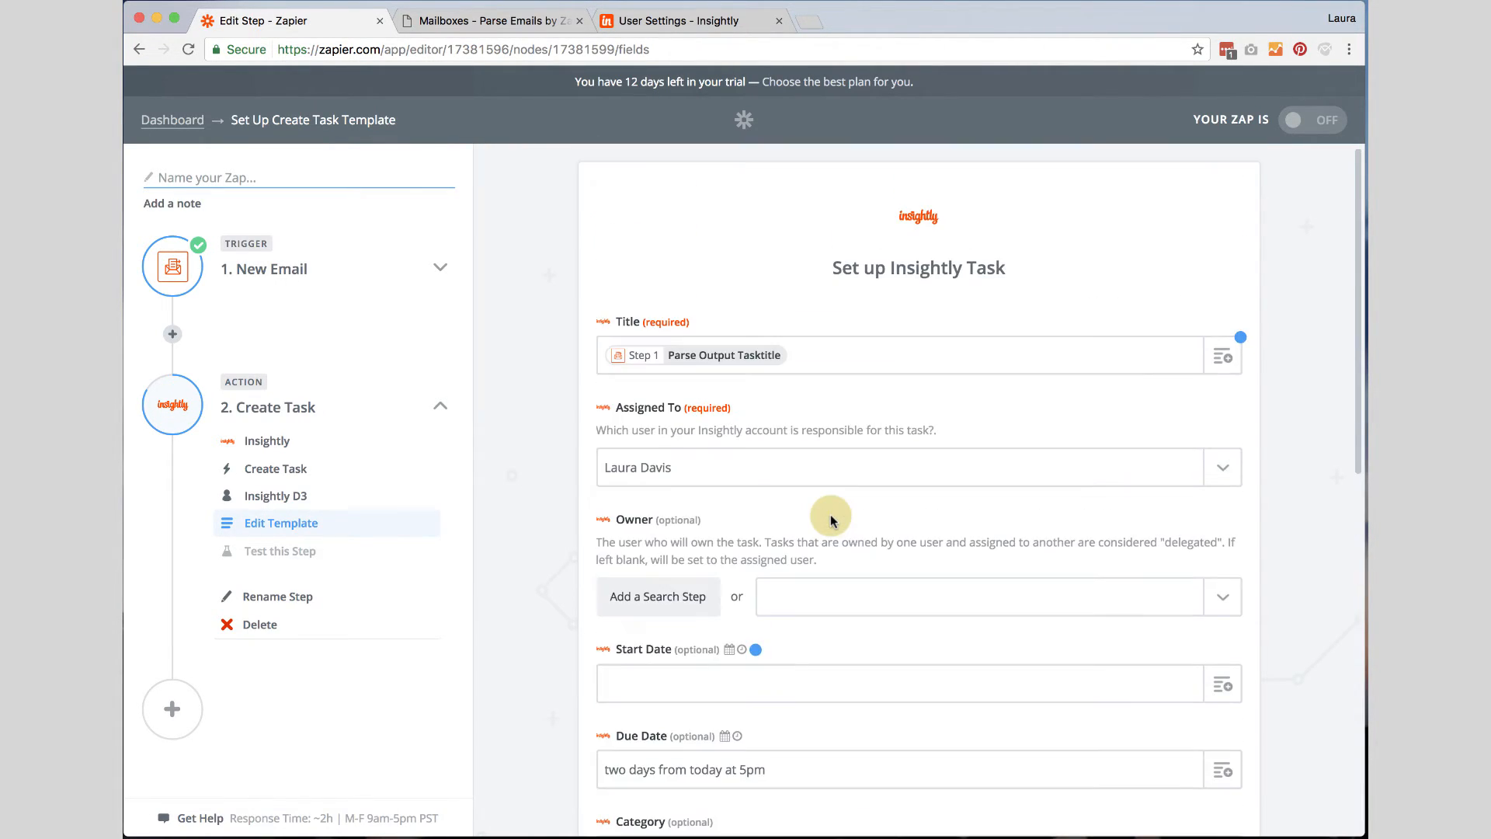
scroll(831, 517, down, 15)
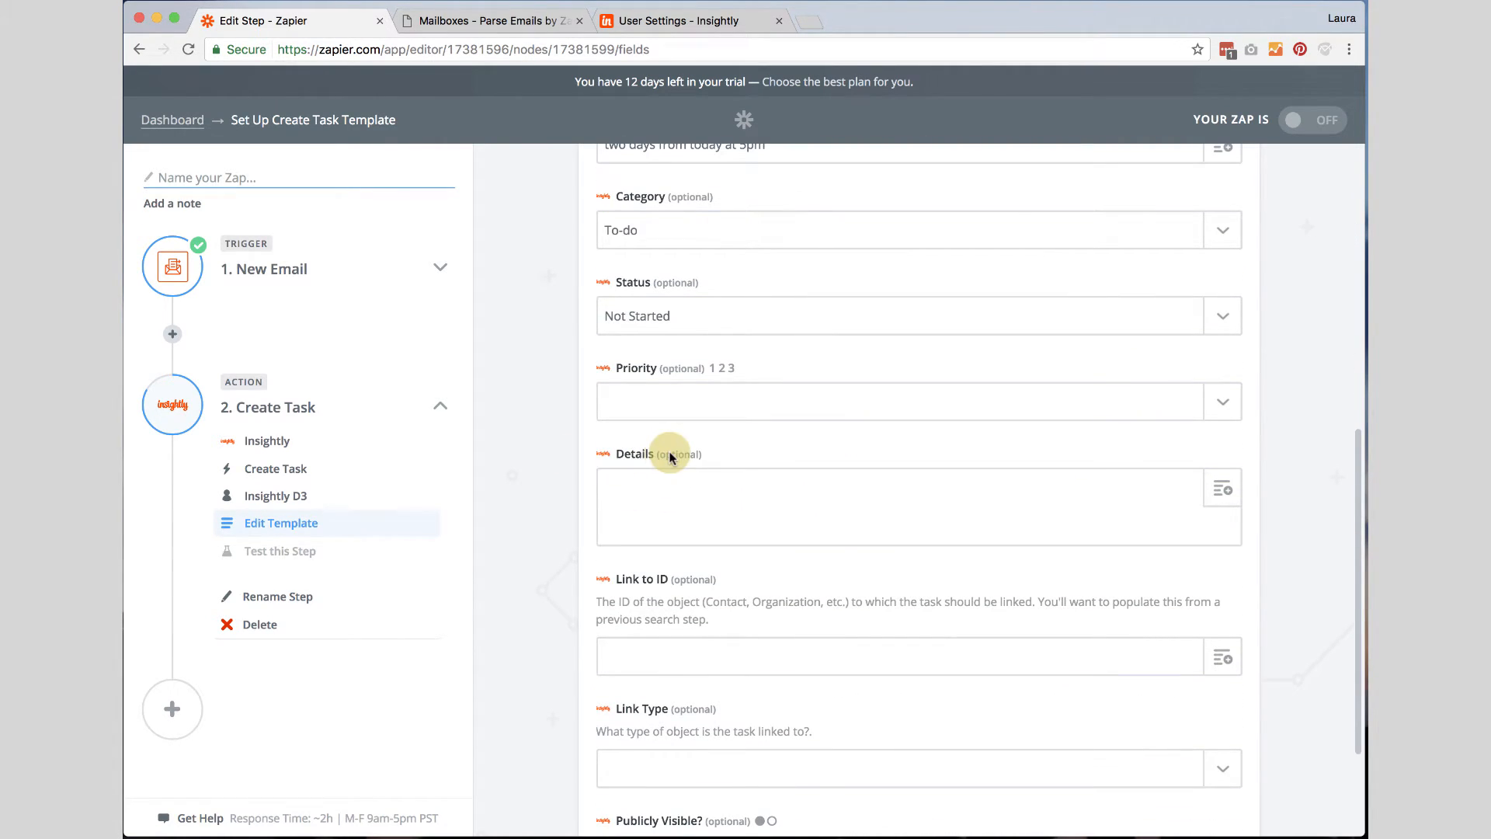
Map the Details field to the Parse Output Taskdesc value from the trigger.
click(1222, 489)
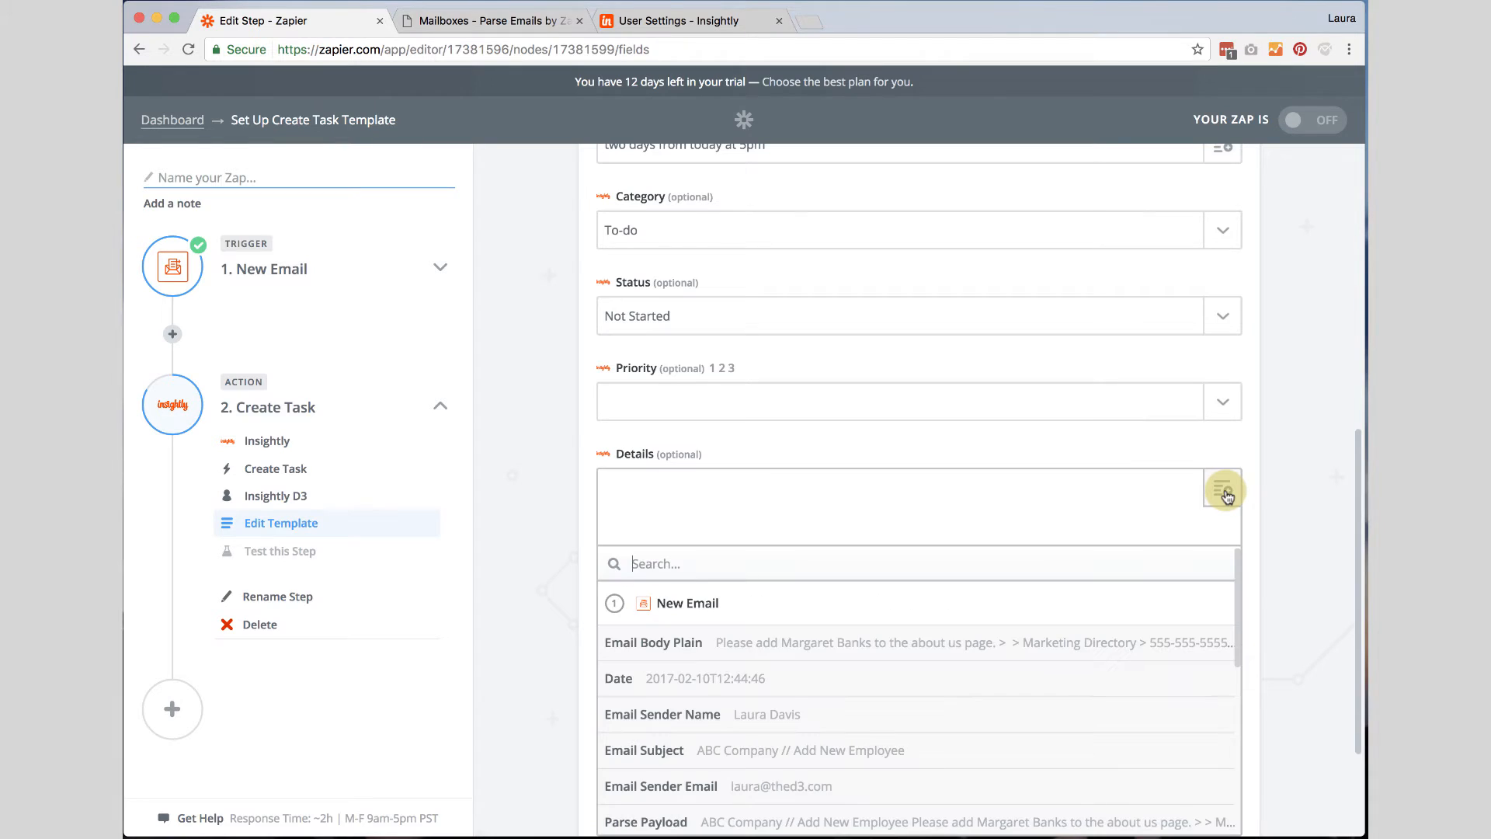
scroll(1114, 656, down, 2)
scroll(1113, 652, down, 2)
scroll(668, 695, down, 5)
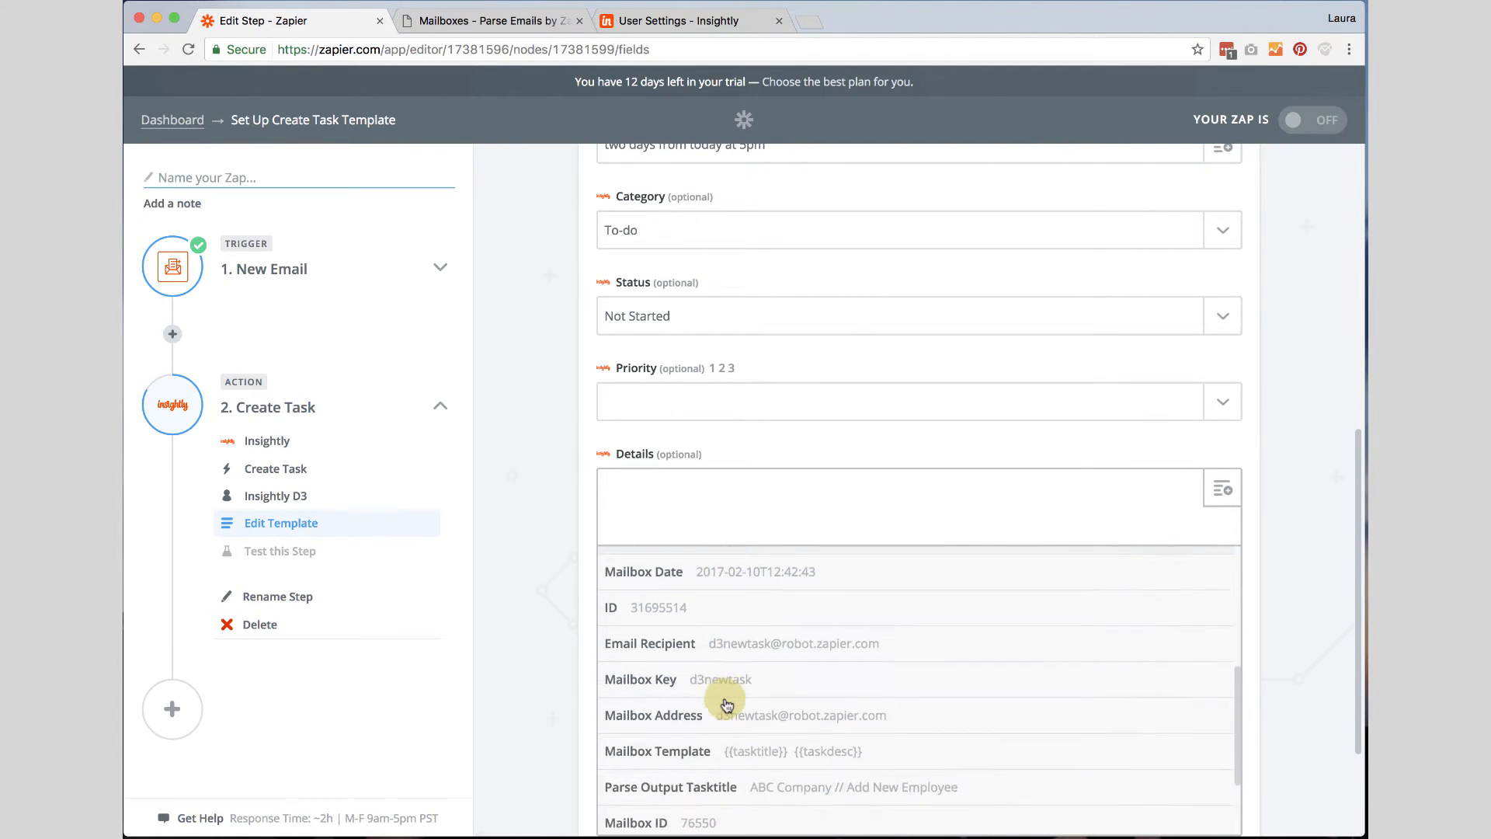
scroll(556, 715, down, 3)
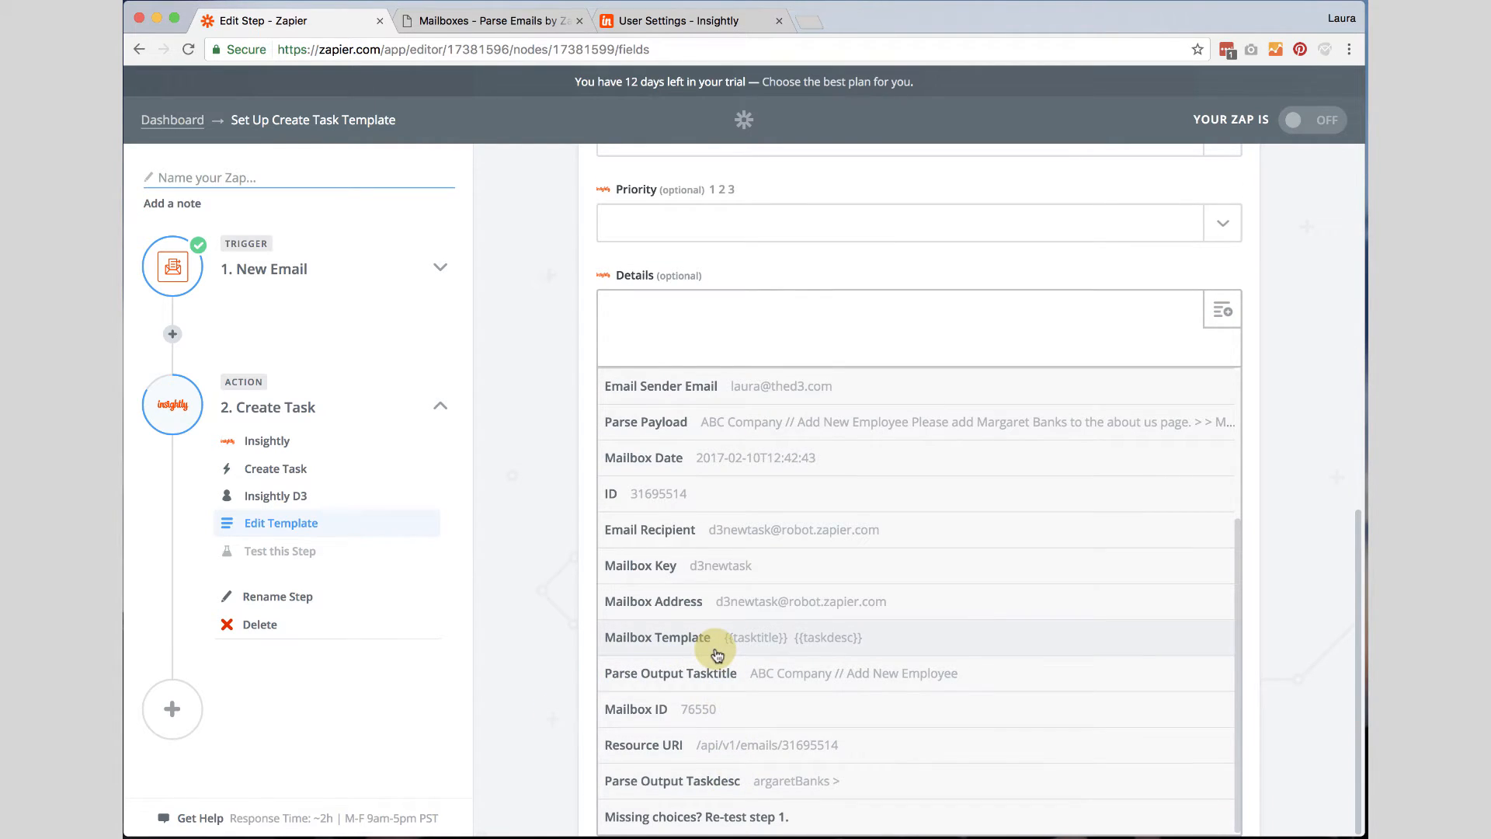
scroll(716, 655, up, 1)
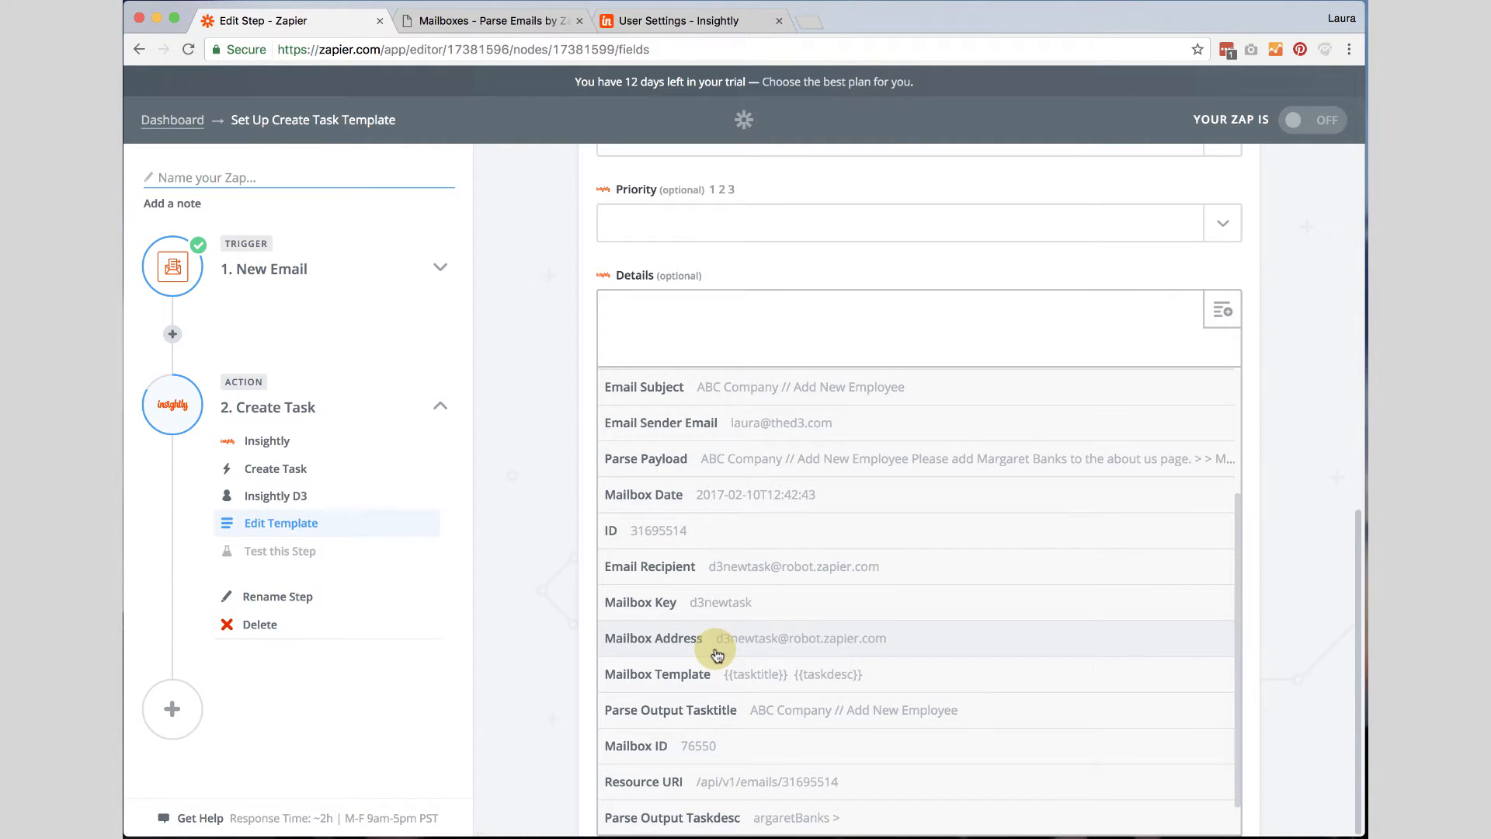
scroll(718, 684, down, 1)
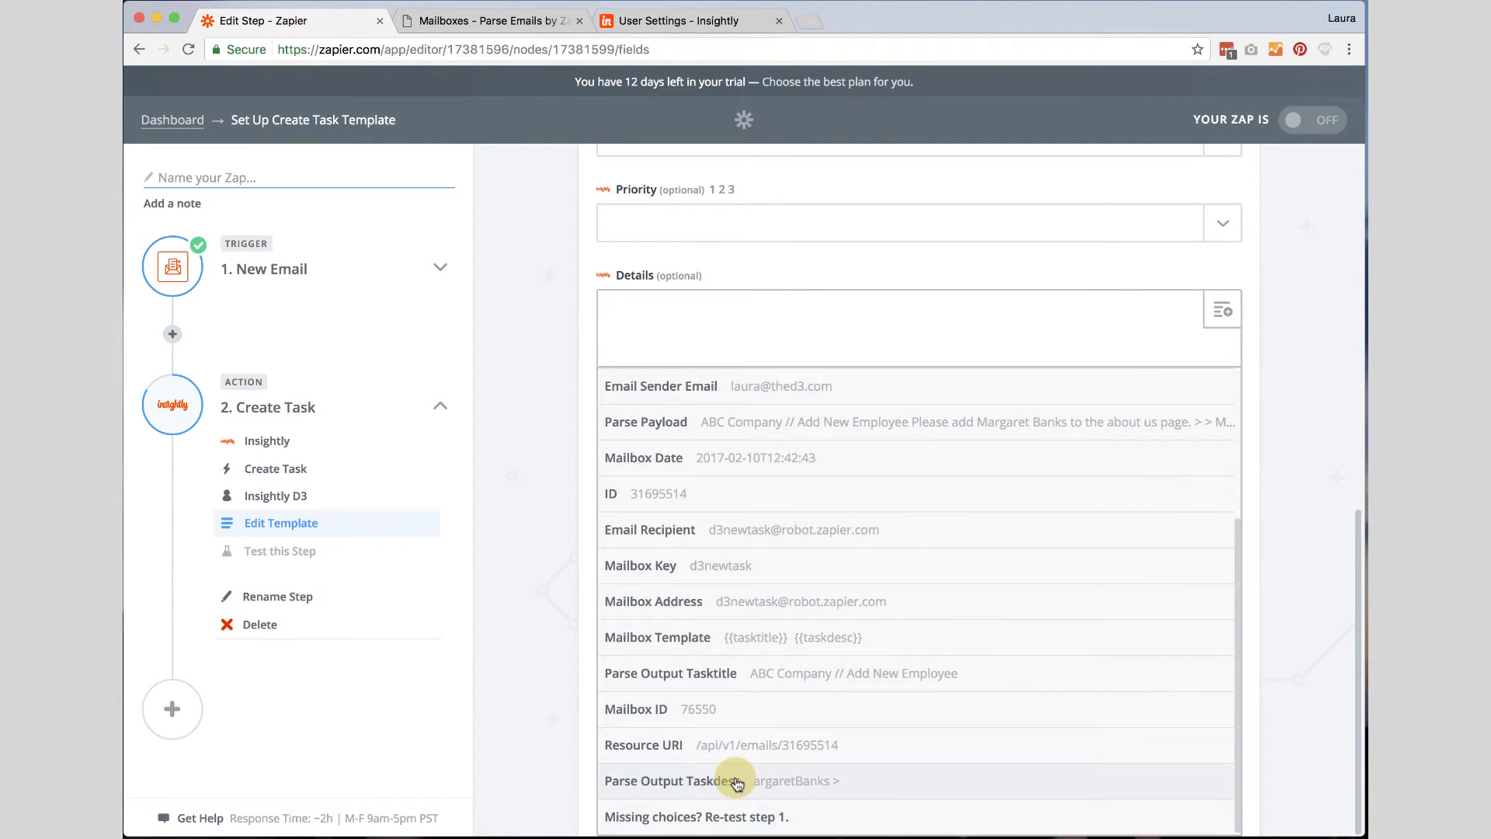
click(803, 787)
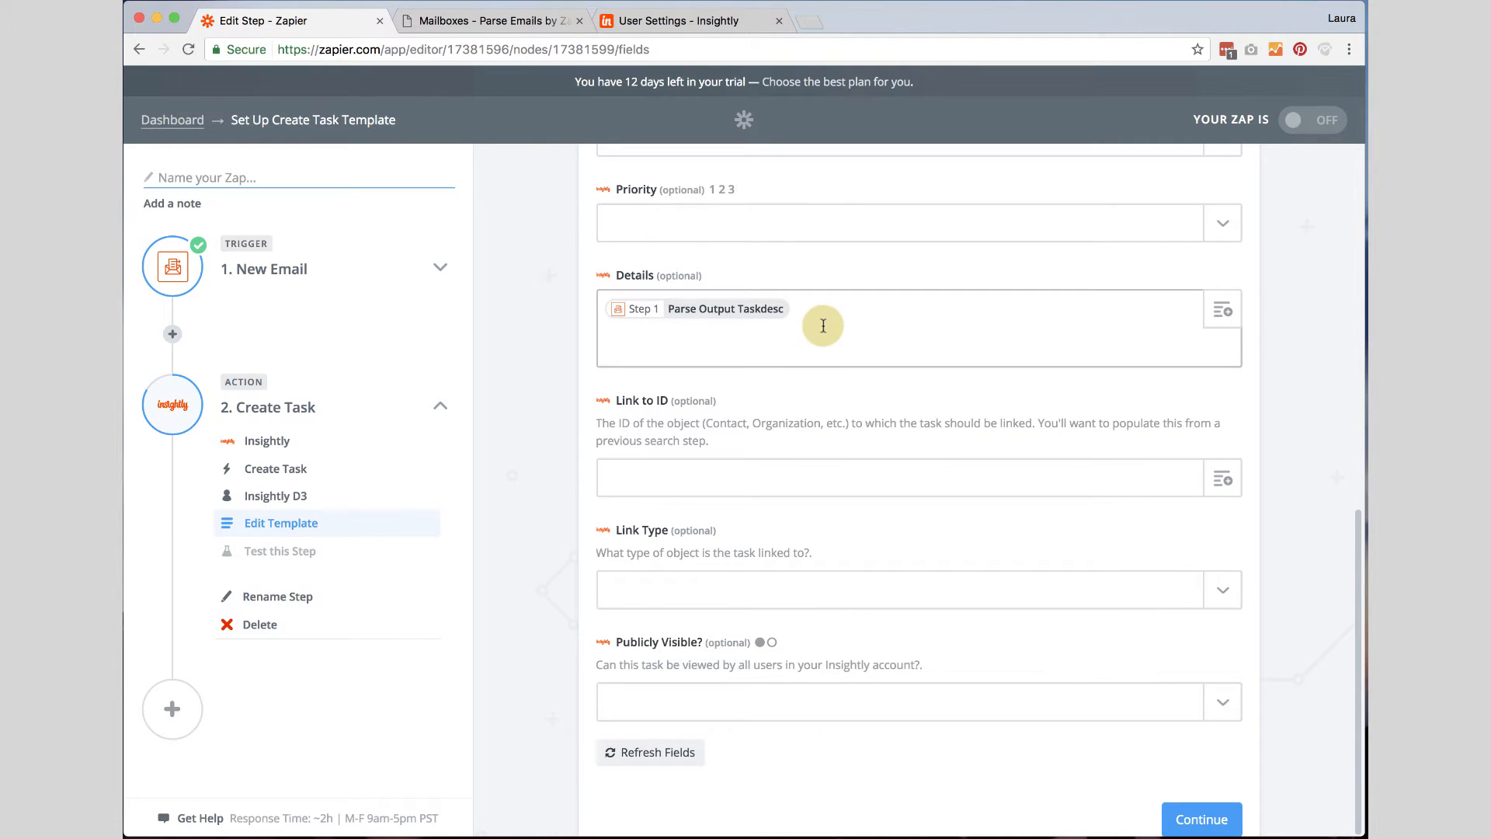
Replace the Details value with the Email Body Plain field from the New Email trigger.
key(BackSpace)
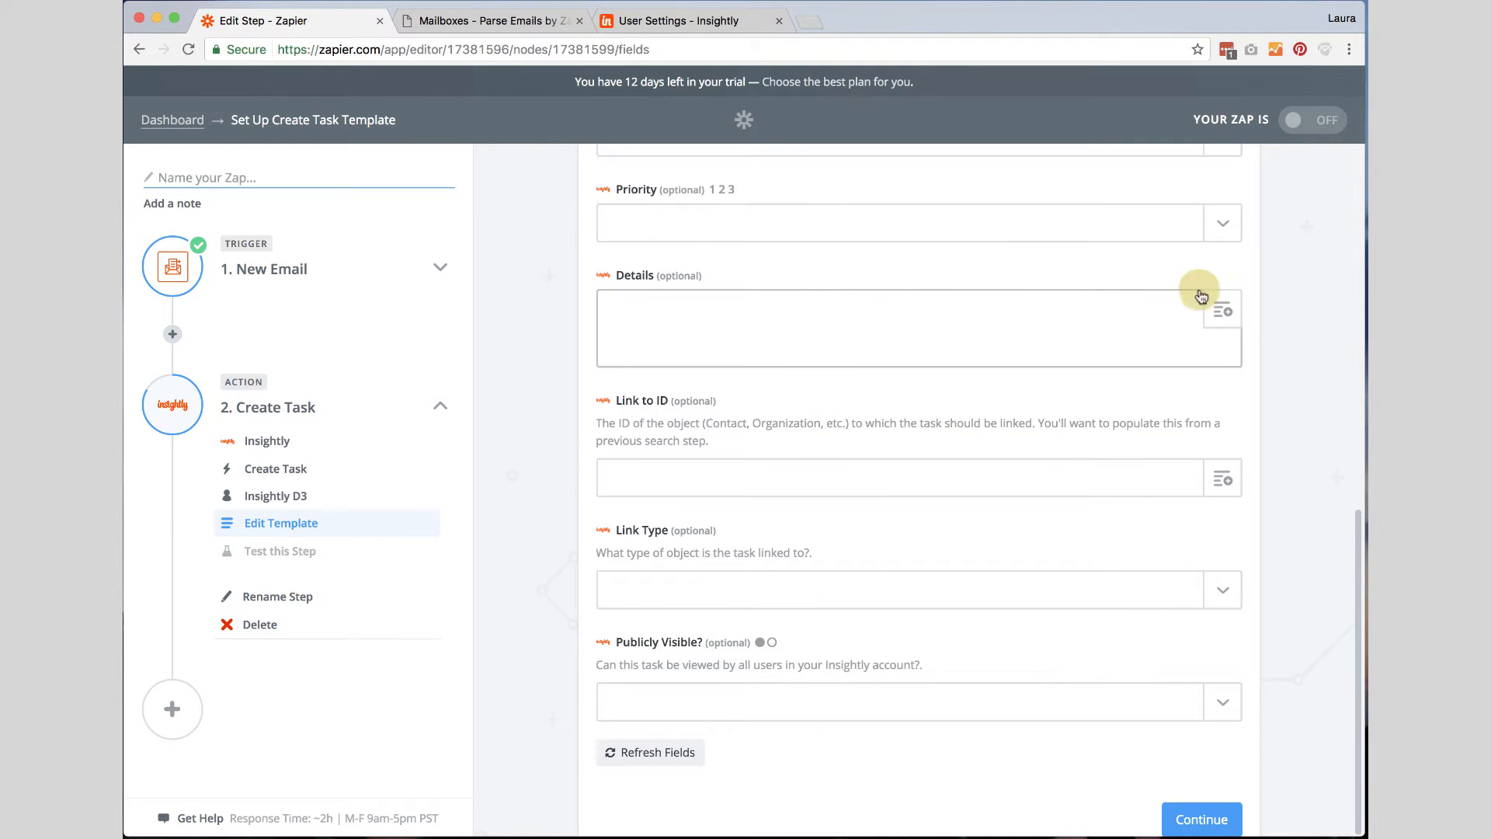
click(1223, 310)
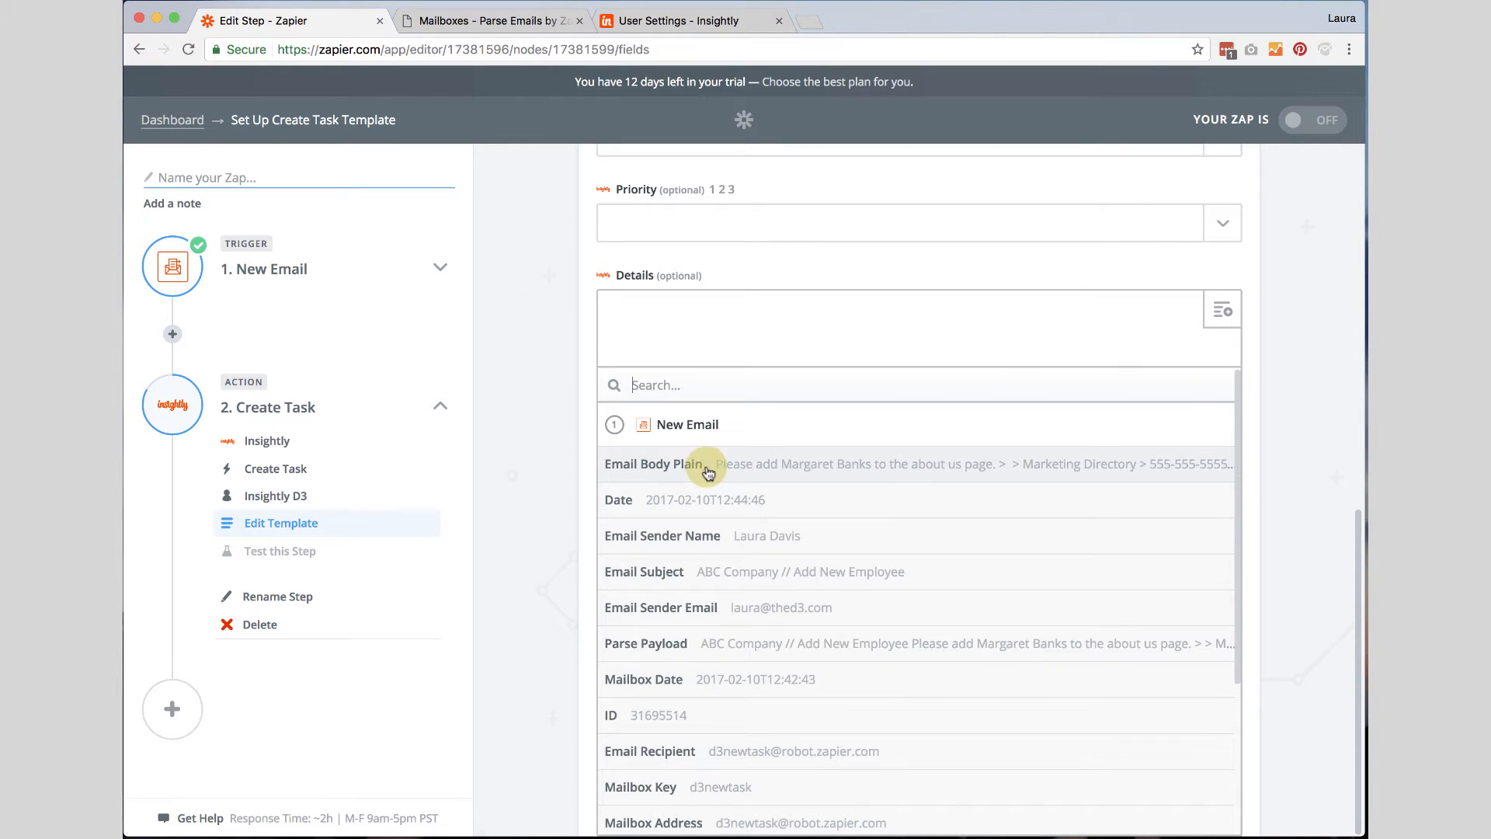
click(777, 468)
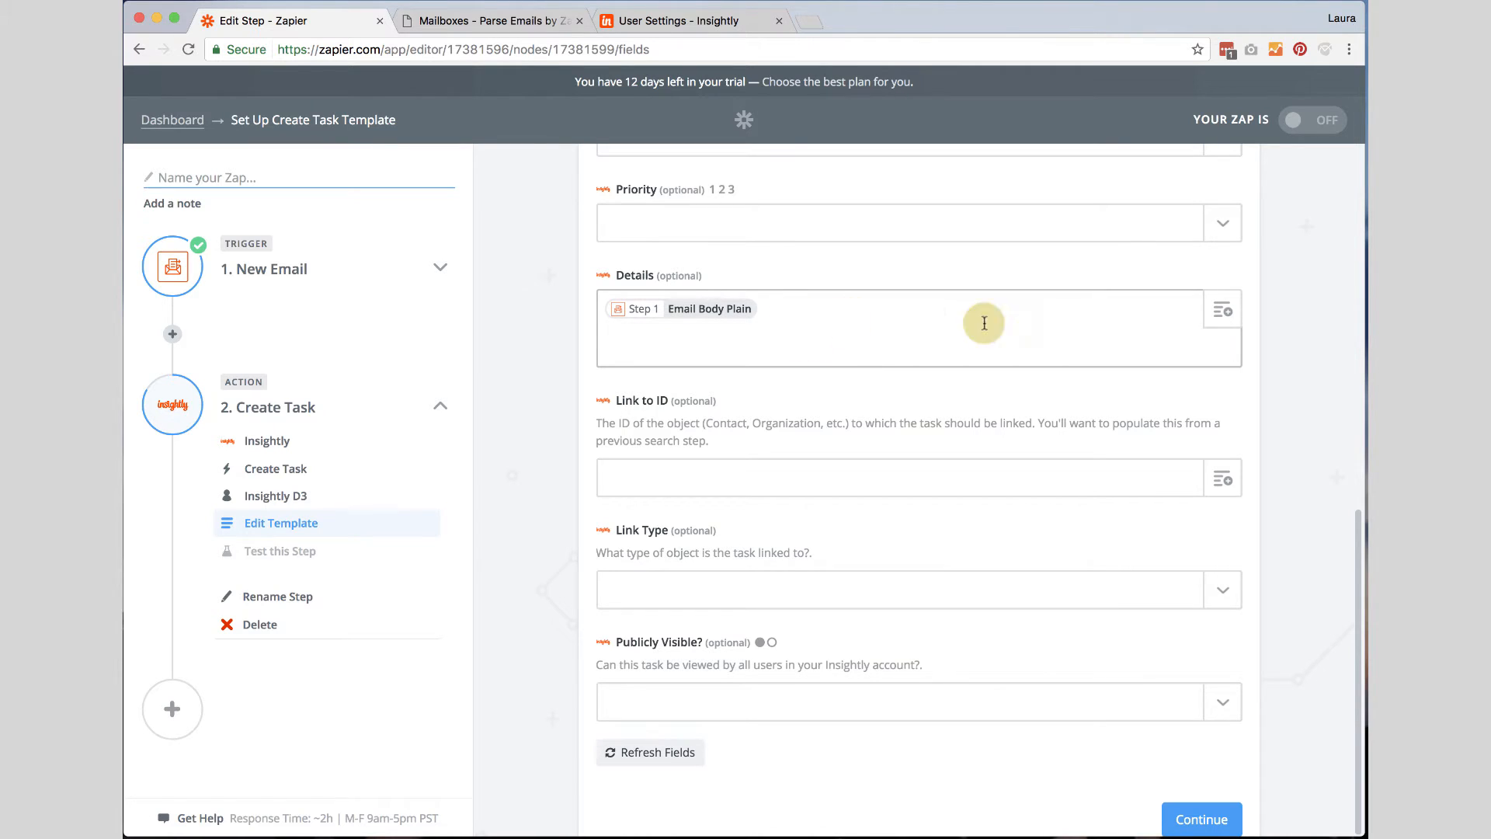
Continue to the test, review the previewed task values, and create a sample Insightly task.
scroll(1083, 768, down, 2)
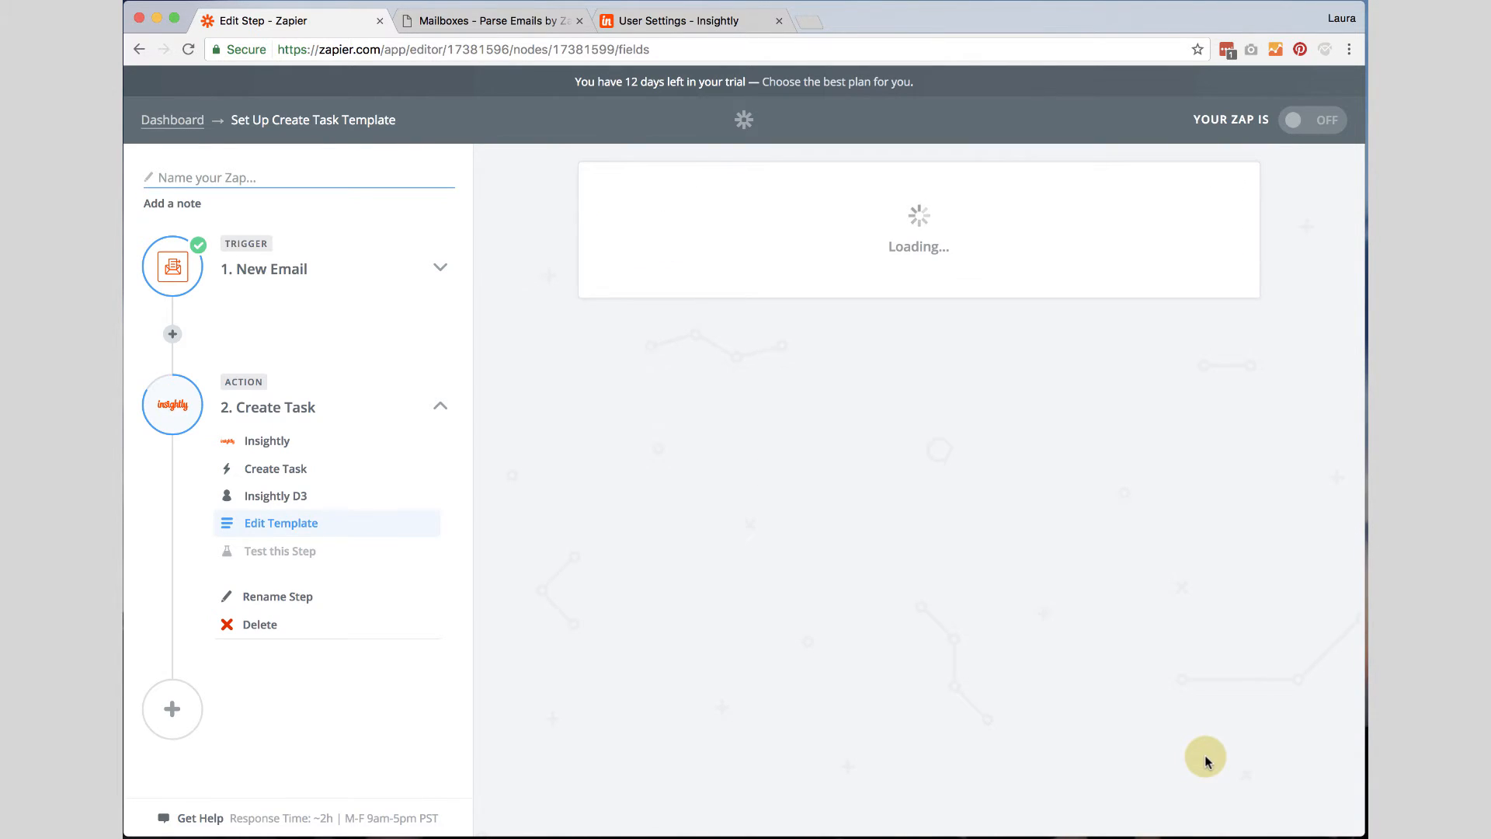
scroll(1327, 682, down, 3)
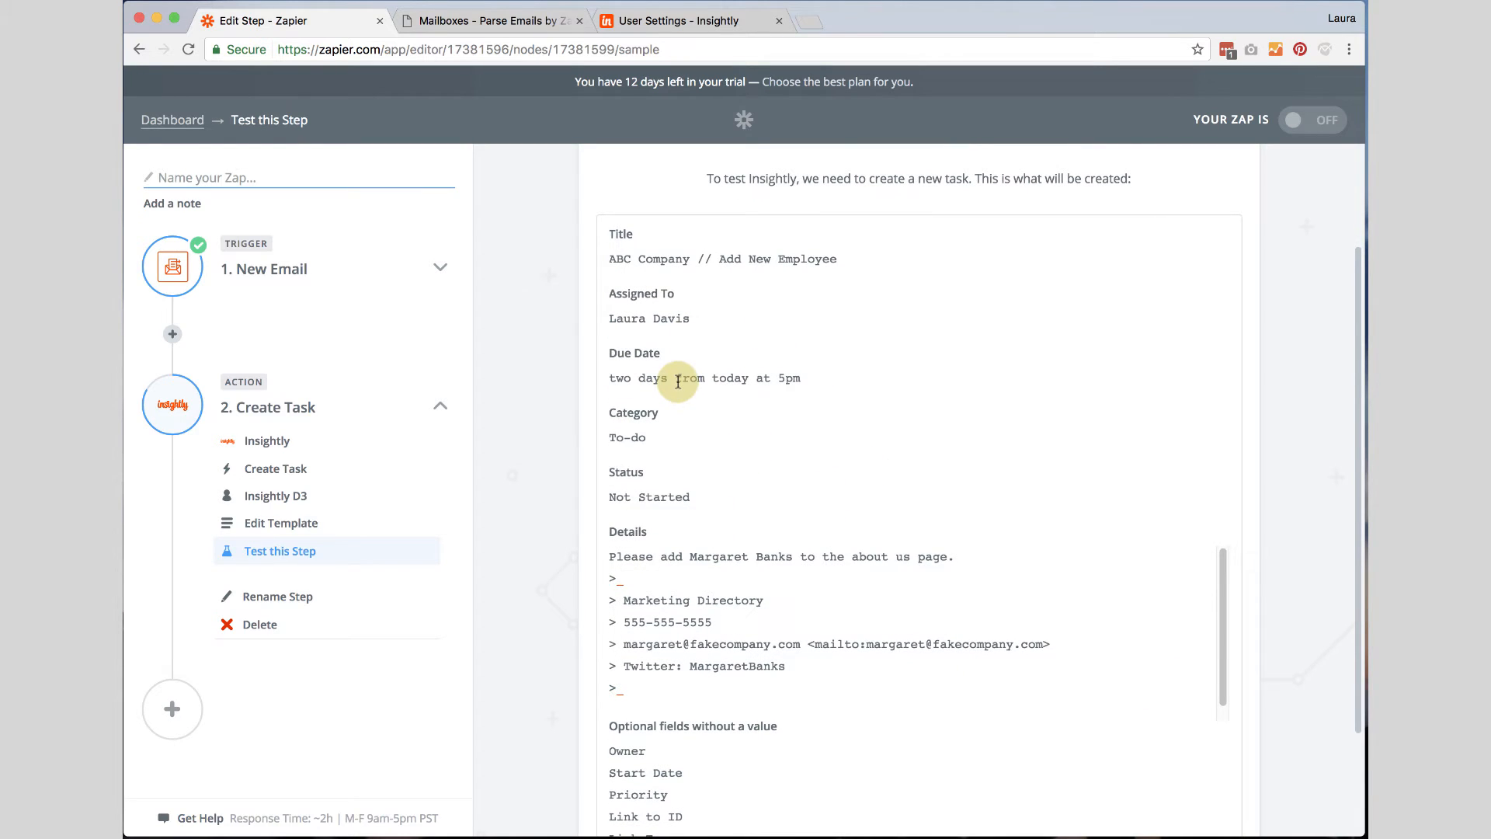
drag(607, 259, 836, 260)
drag(699, 314, 590, 316)
drag(609, 378, 830, 378)
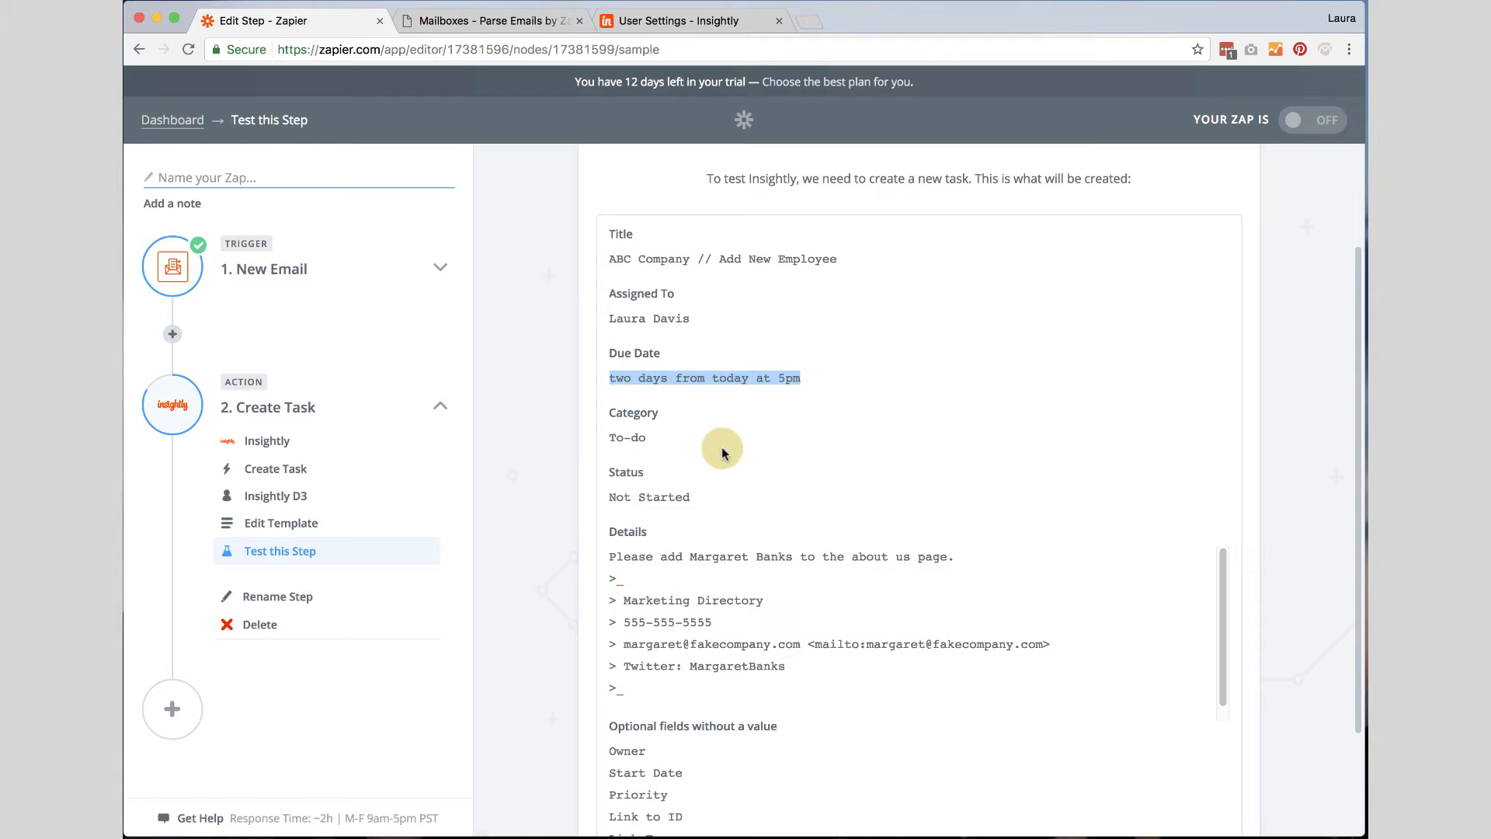
drag(649, 437, 607, 439)
drag(607, 497, 737, 498)
scroll(784, 541, down, 3)
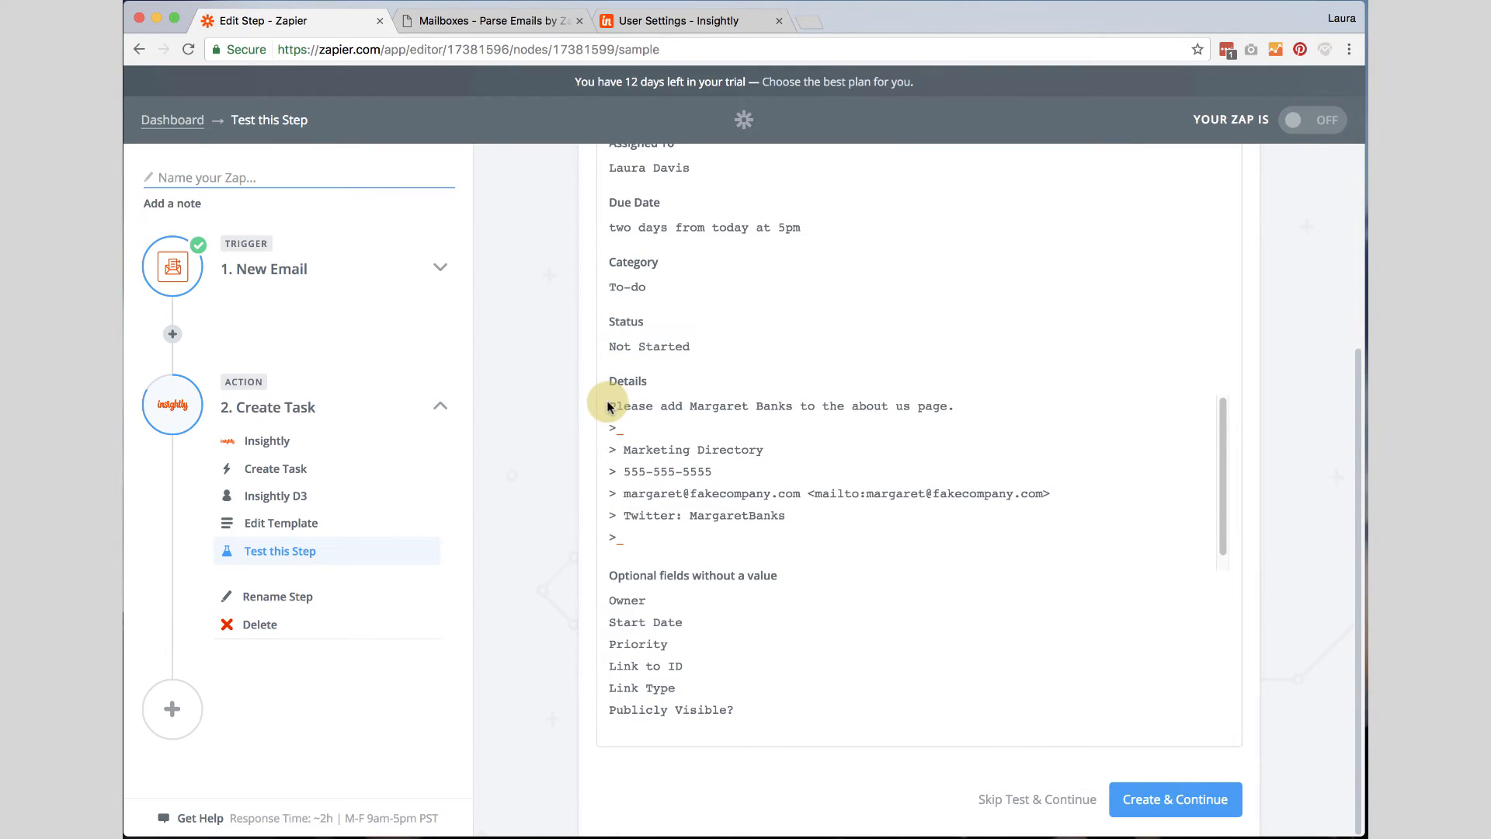
drag(606, 405, 768, 545)
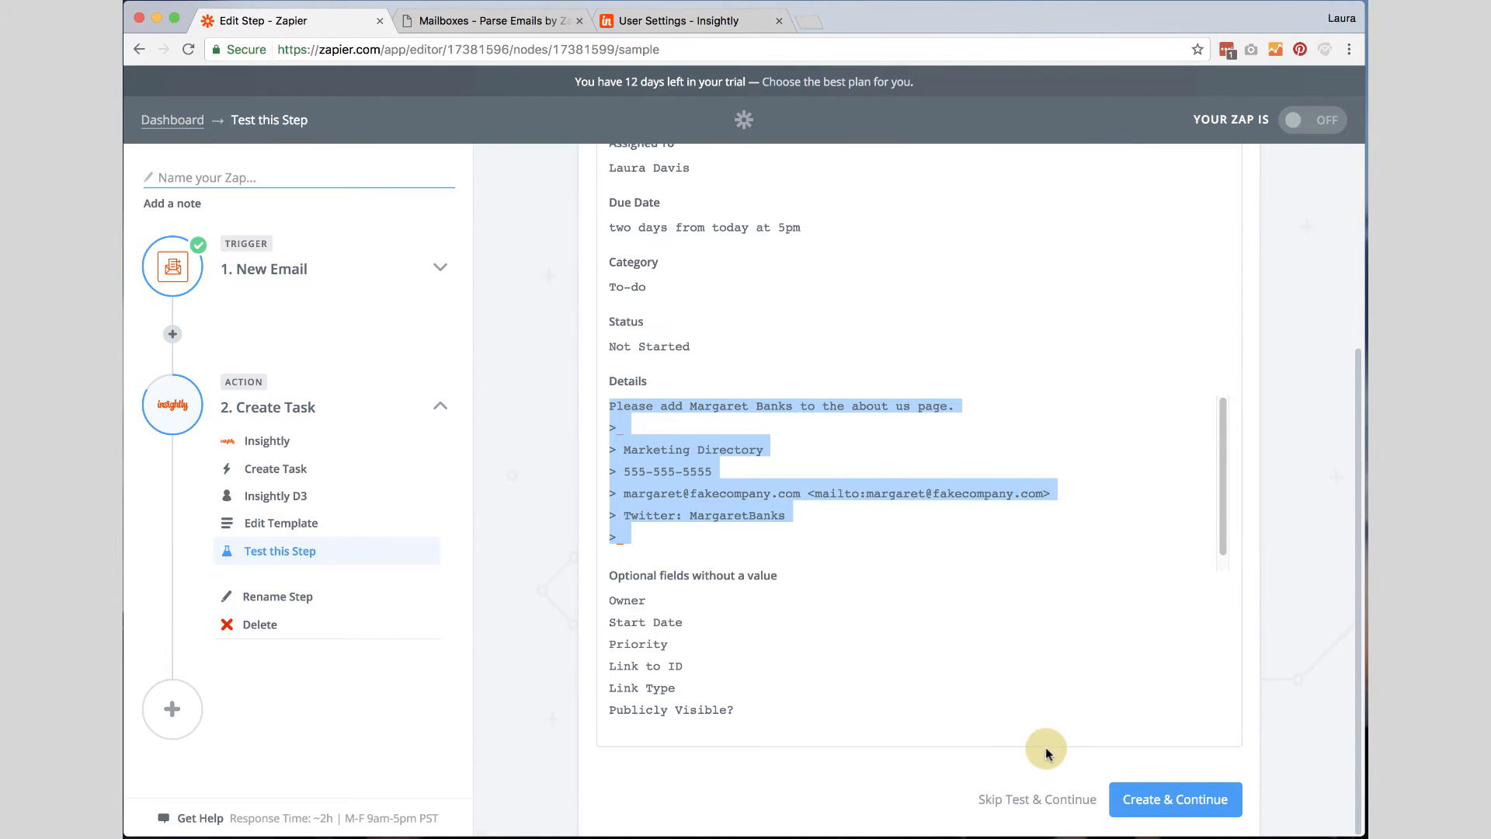
click(1163, 800)
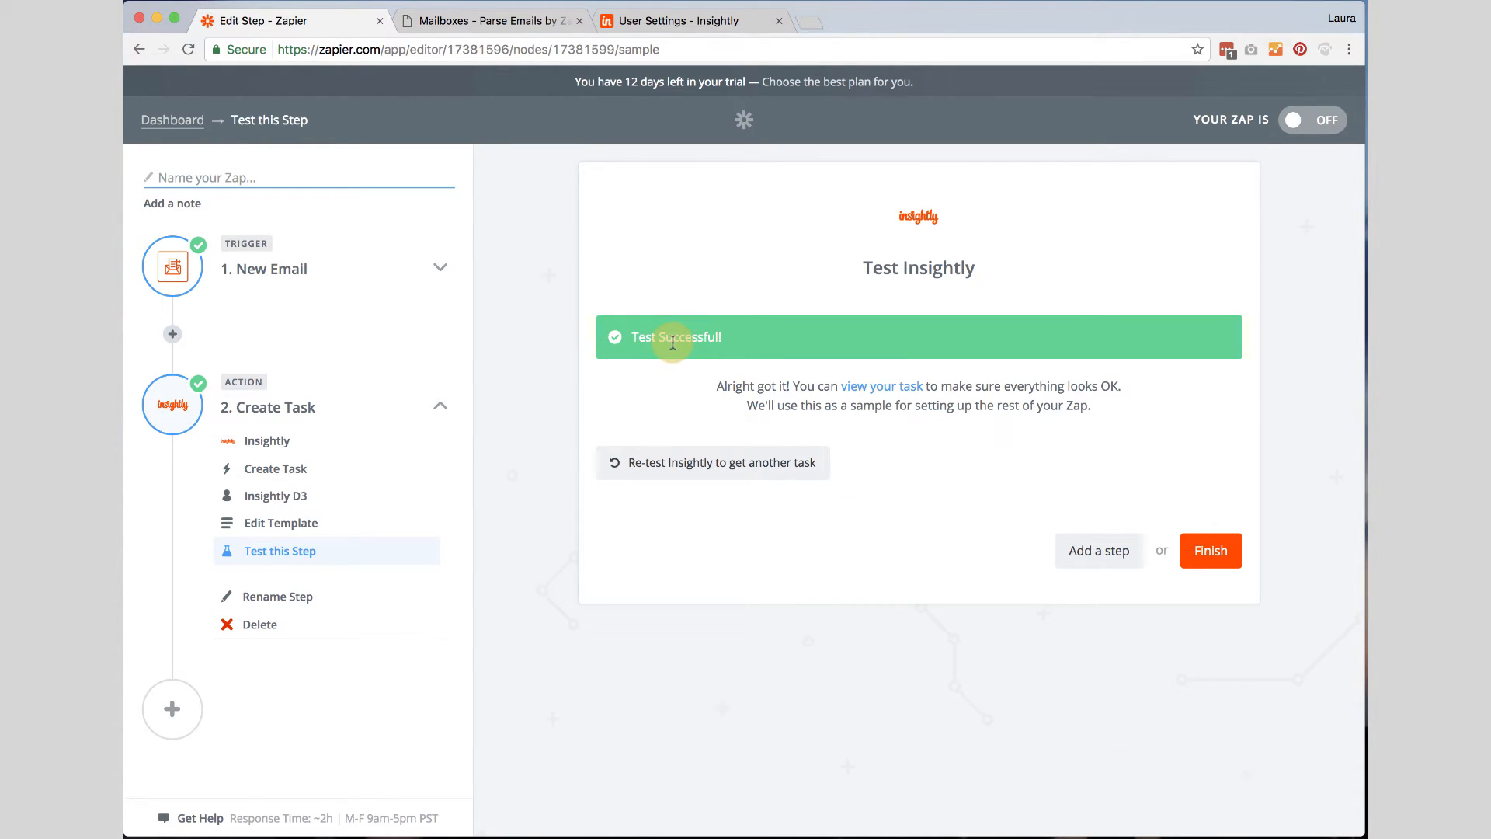
Switch to Insightly and open the new ABC Company // Add New Employee task to check its fields and description.
click(657, 22)
click(230, 184)
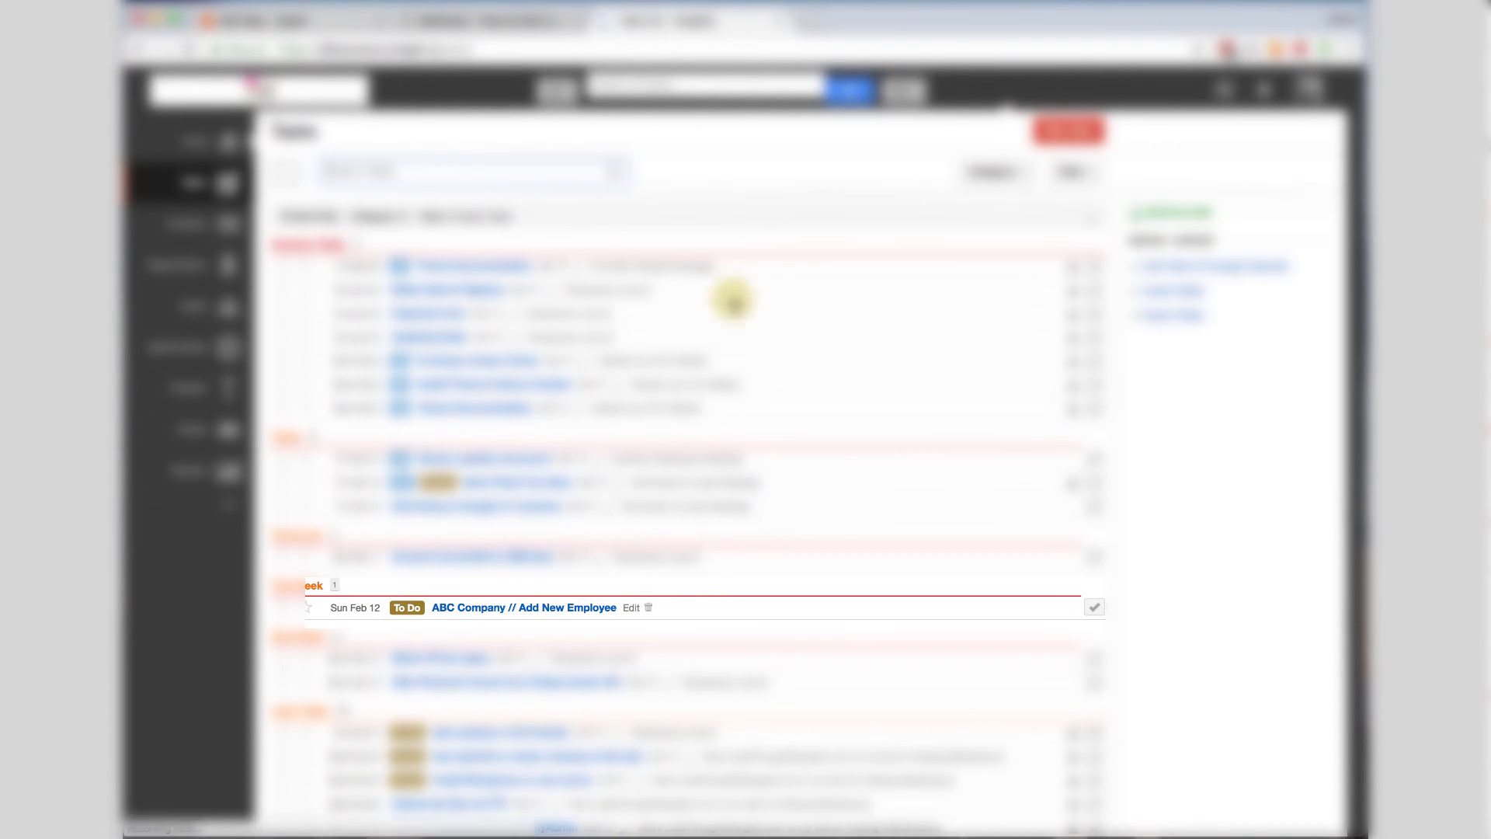
triple_click(480, 607)
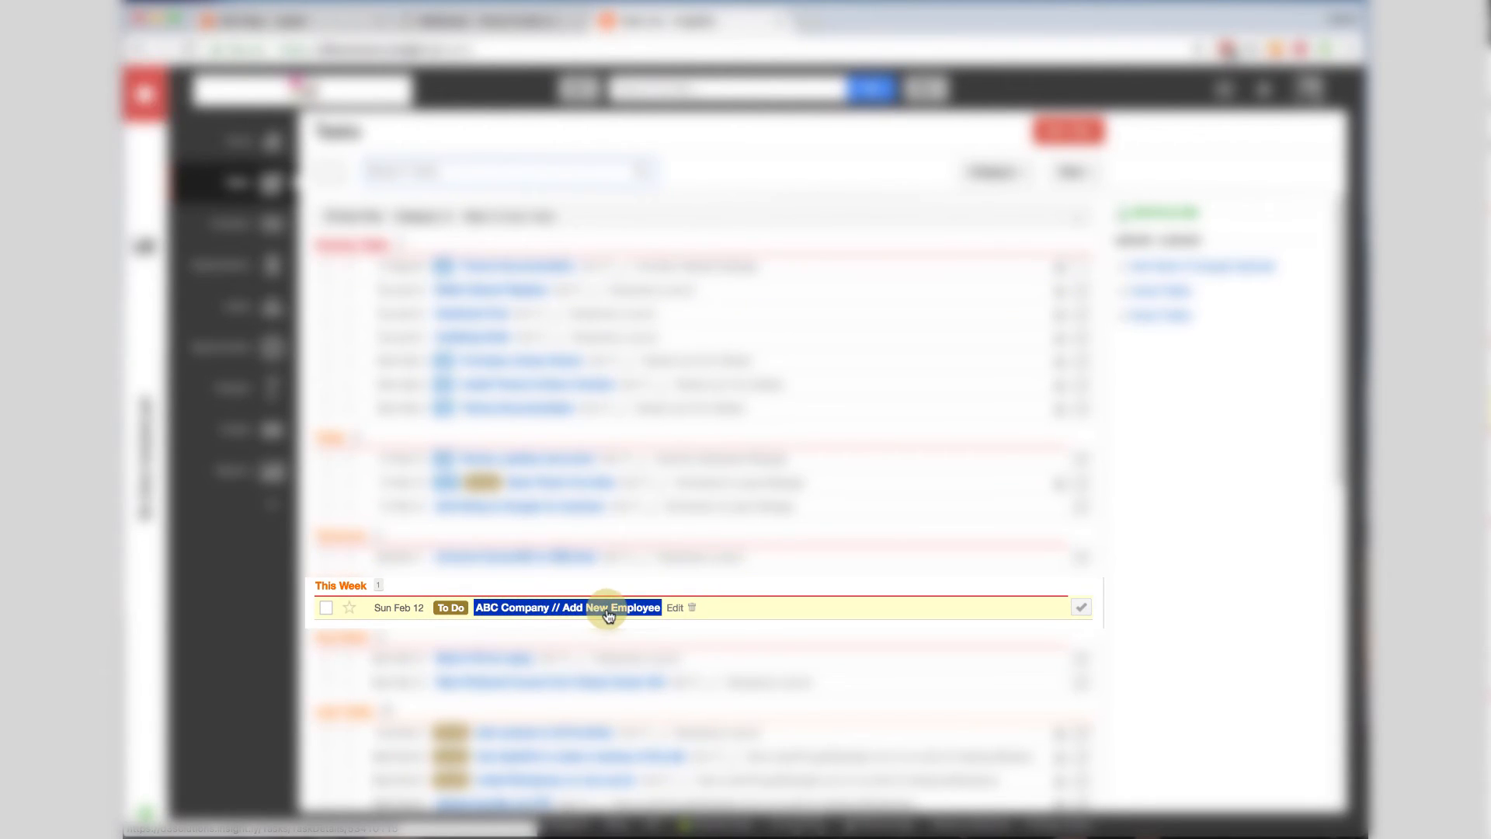
click(674, 611)
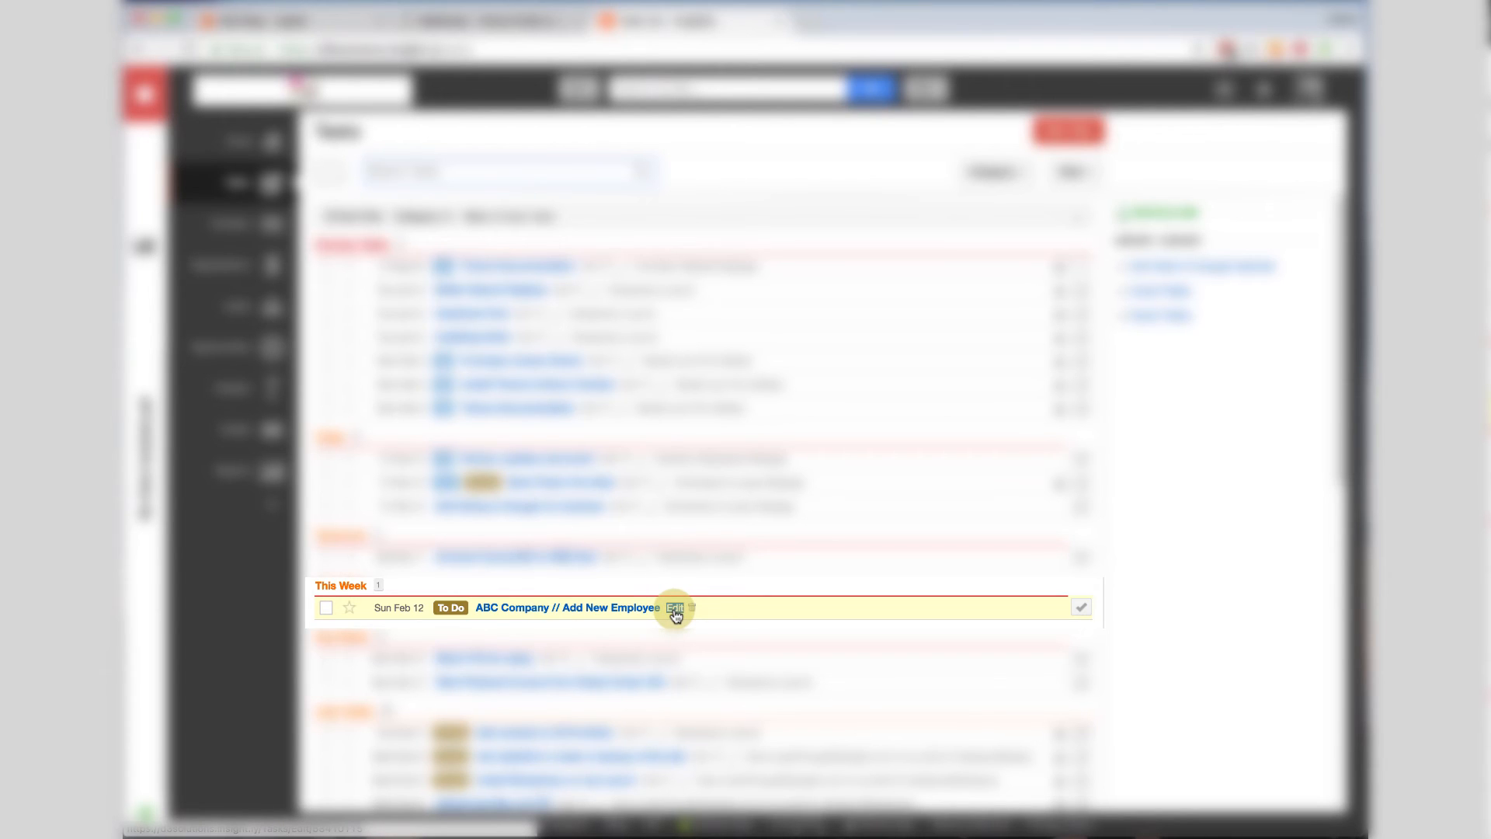
click(674, 608)
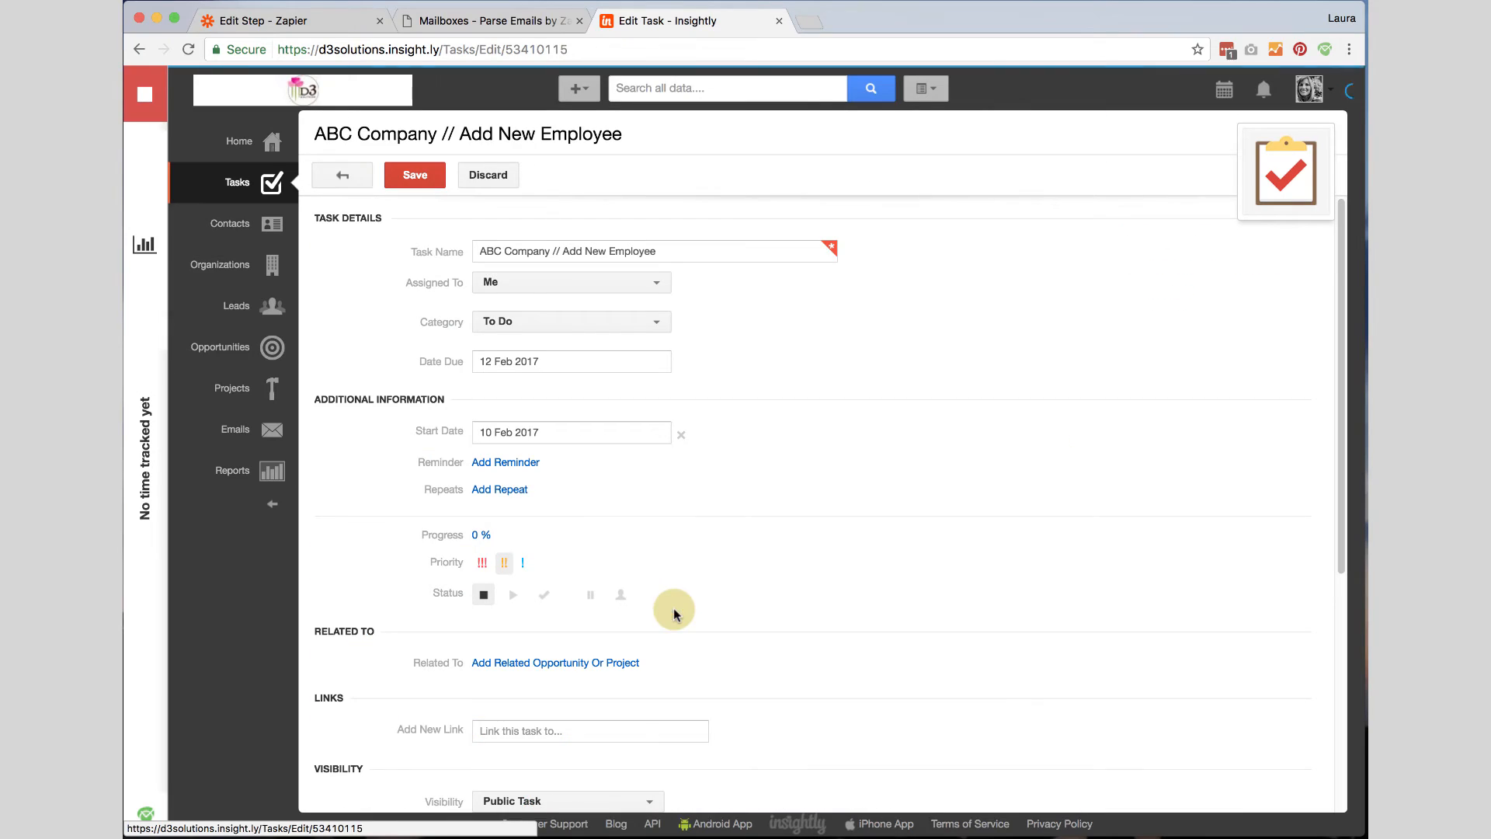
scroll(799, 459, down, 5)
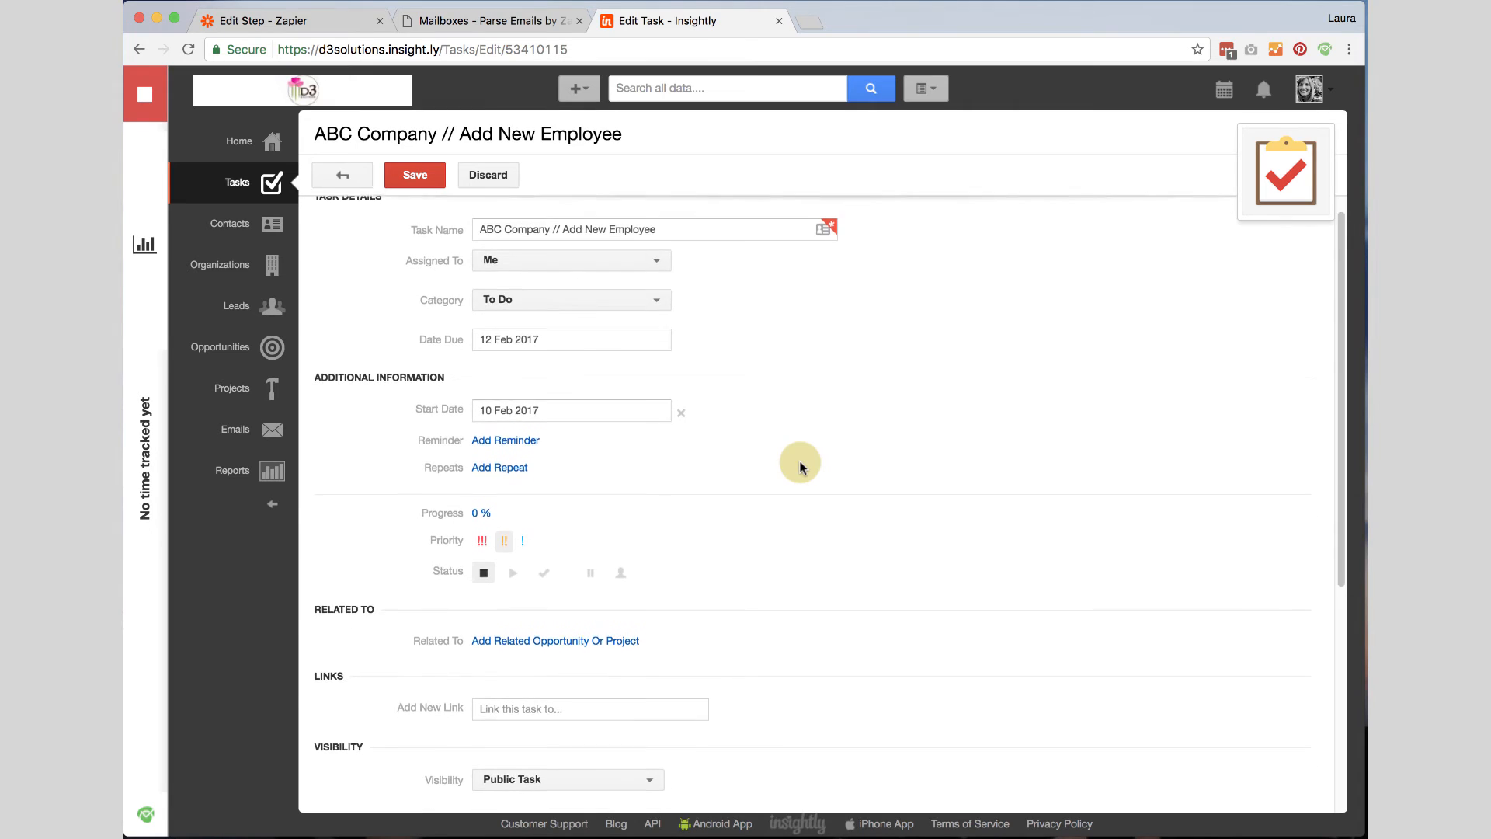
click(503, 349)
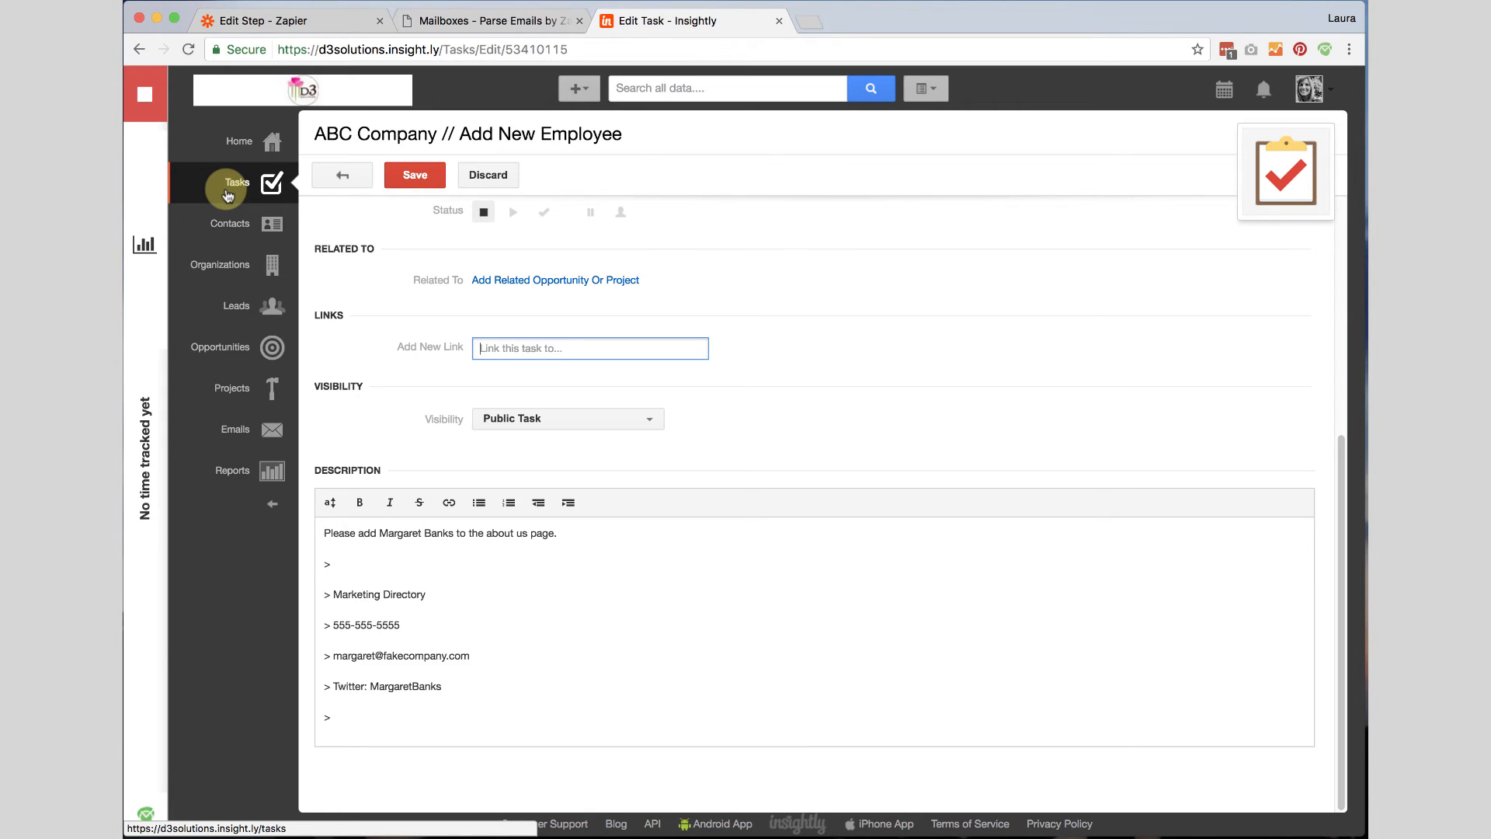
Back in the Zap editor, finish the Zap, name it InsightlyTasks from Email, and turn it on.
click(342, 21)
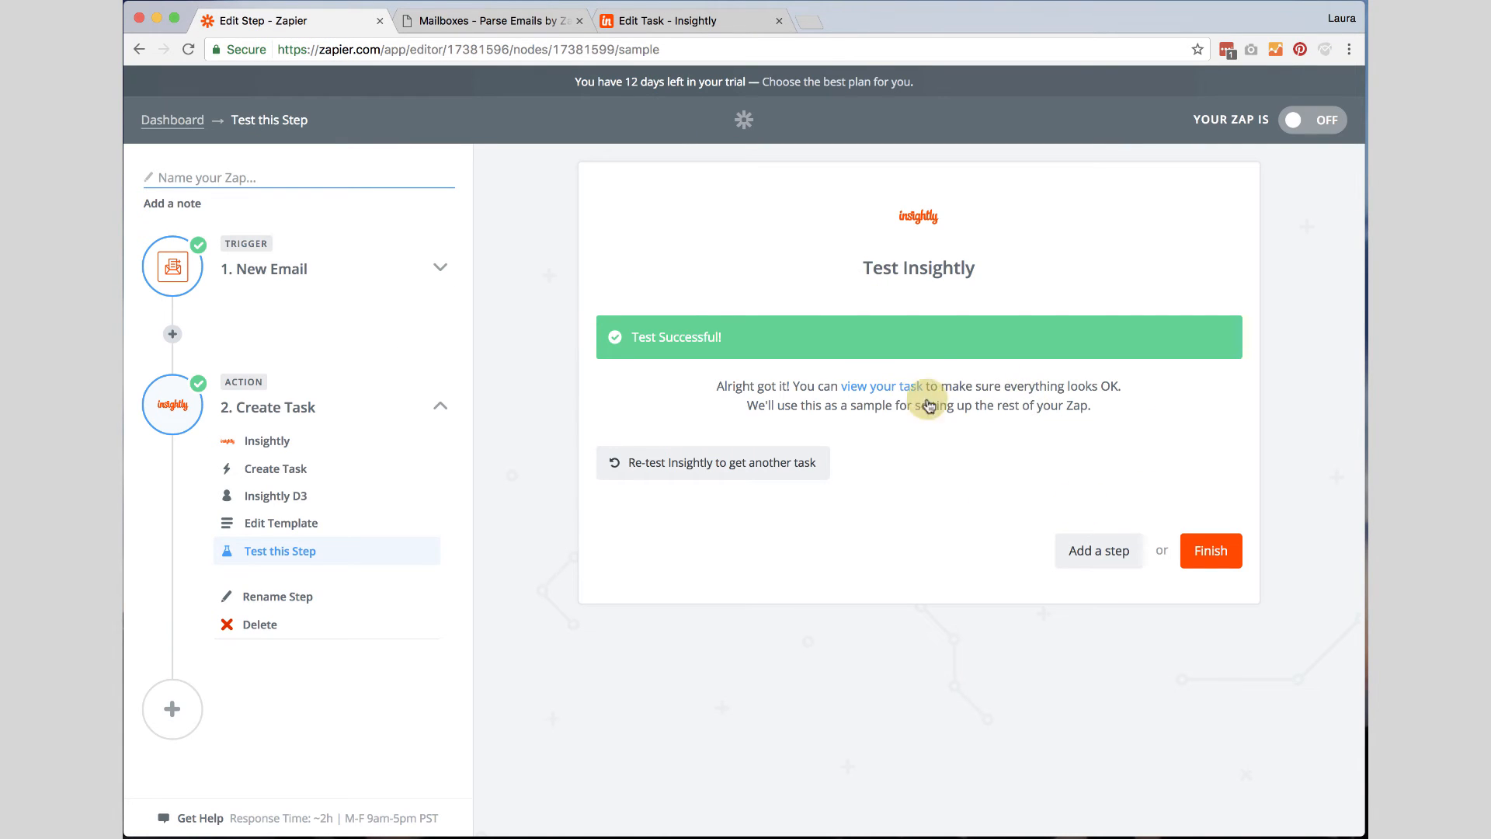
click(1212, 550)
click(938, 348)
text(Ins)
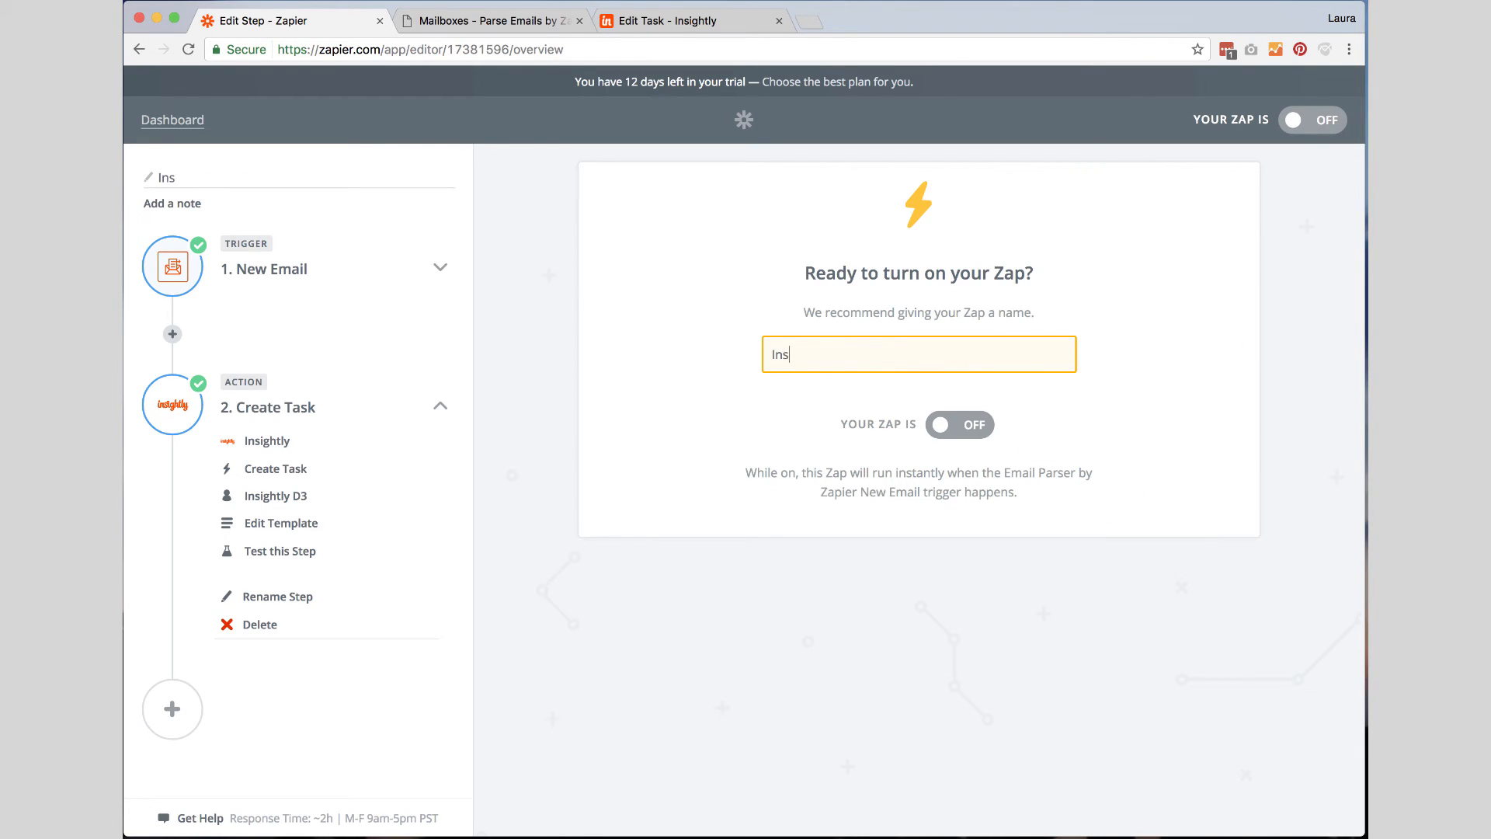
text(ightlyTasks from Email)
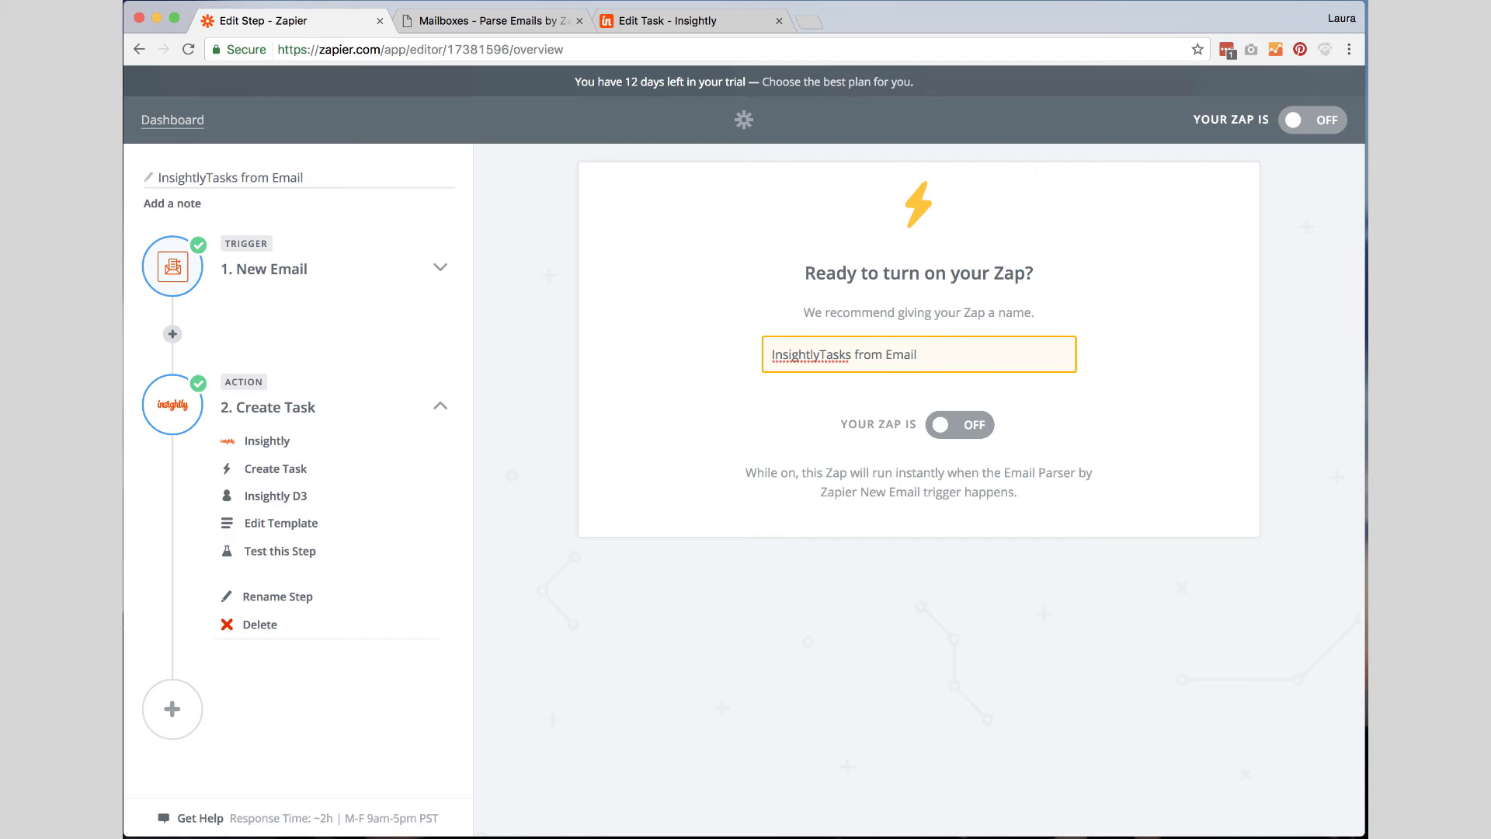
click(954, 429)
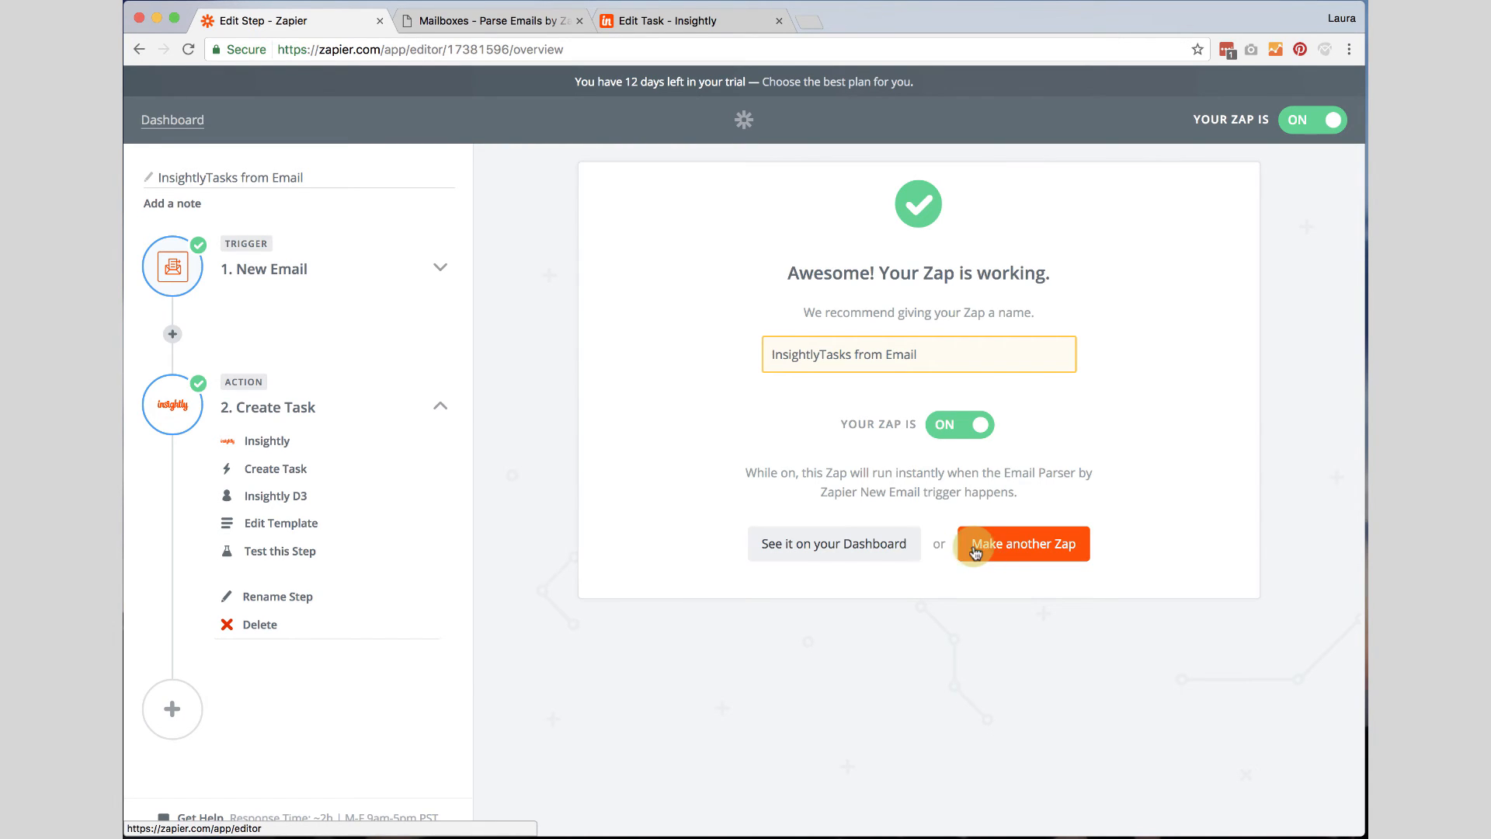
Go to the dashboard and open the new Zap's task history.
click(855, 546)
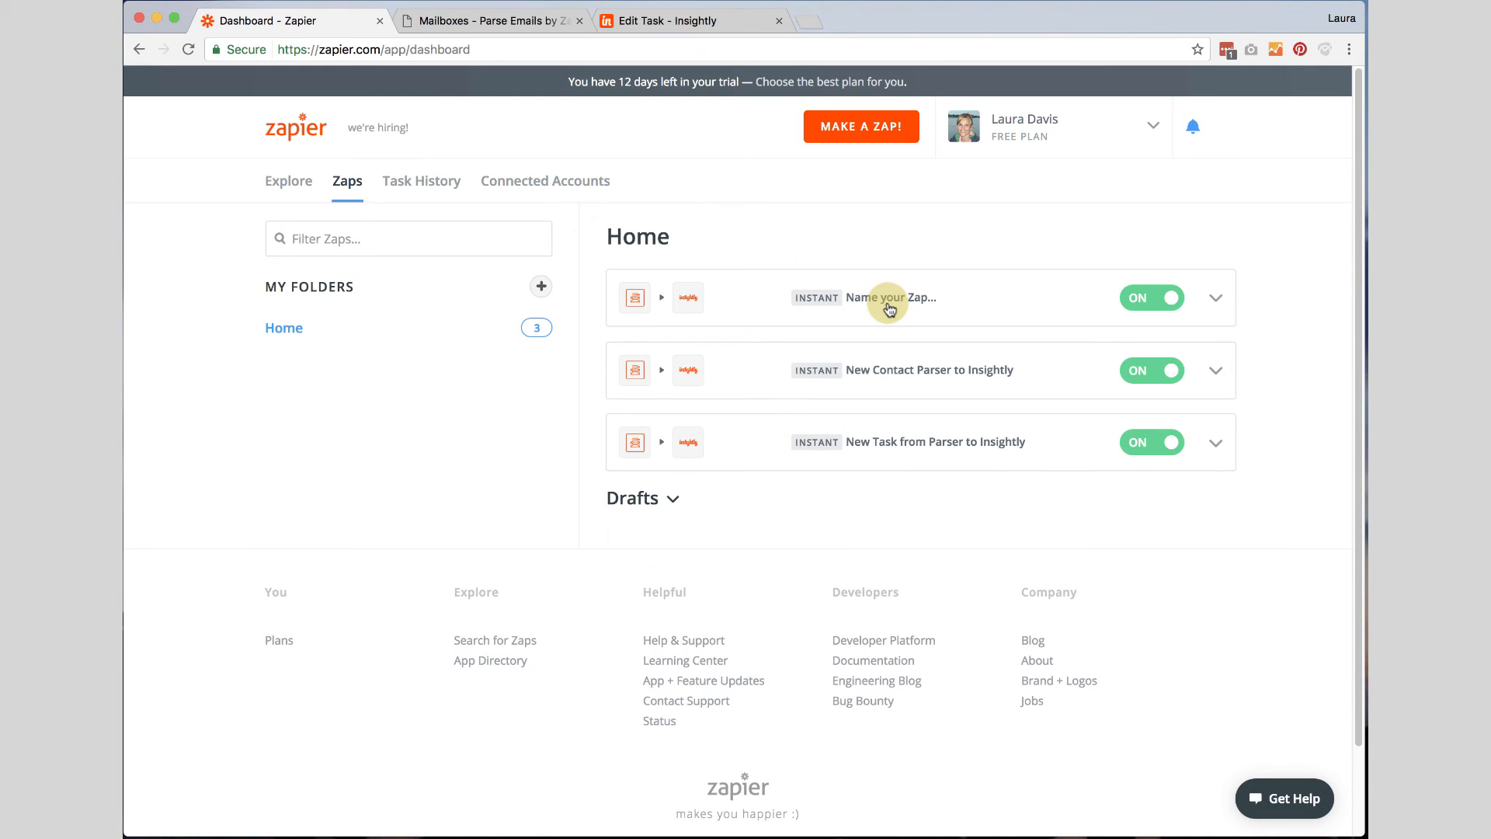
click(1220, 300)
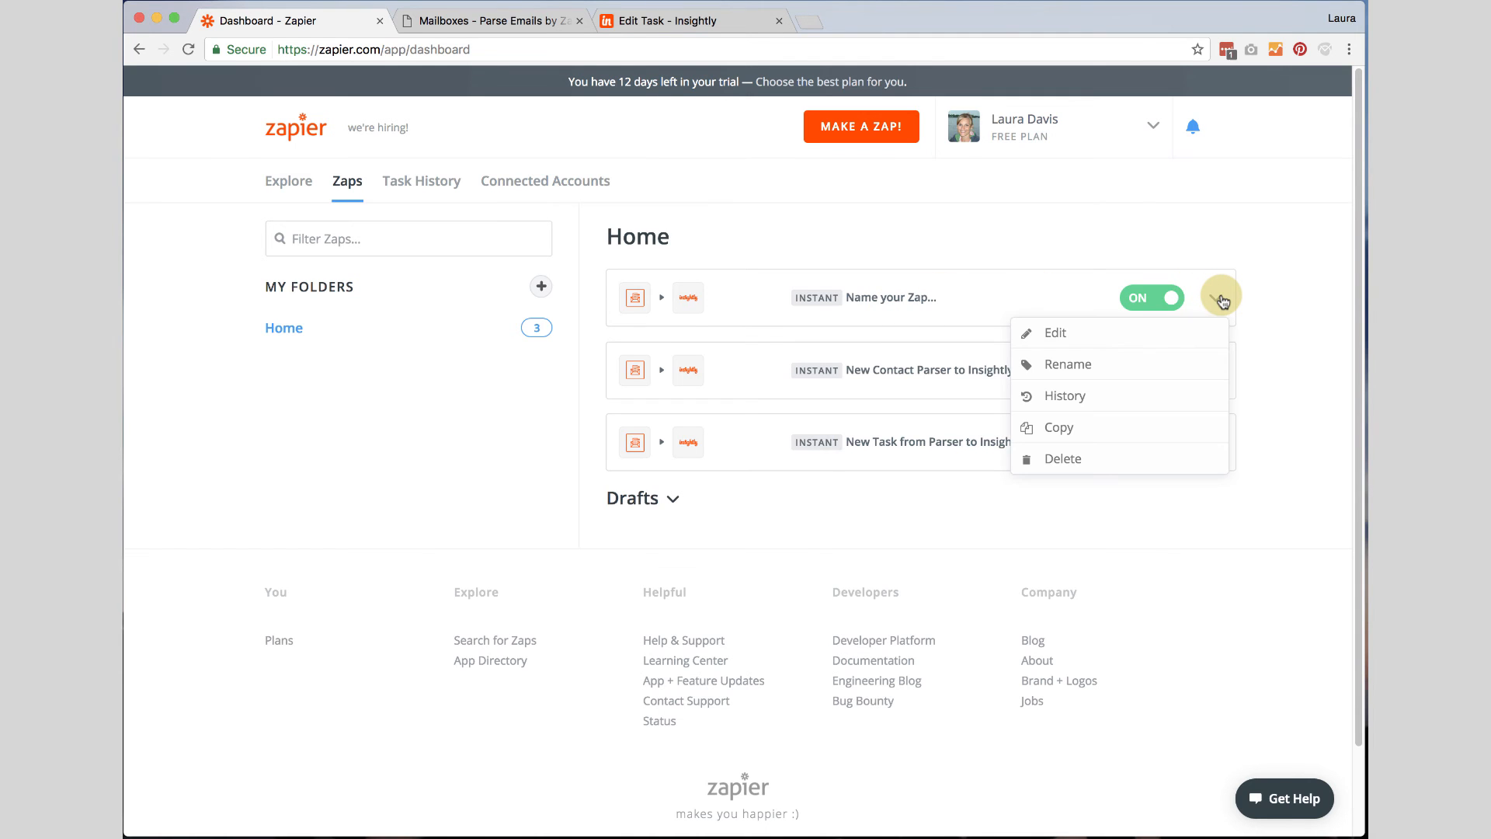
click(1091, 394)
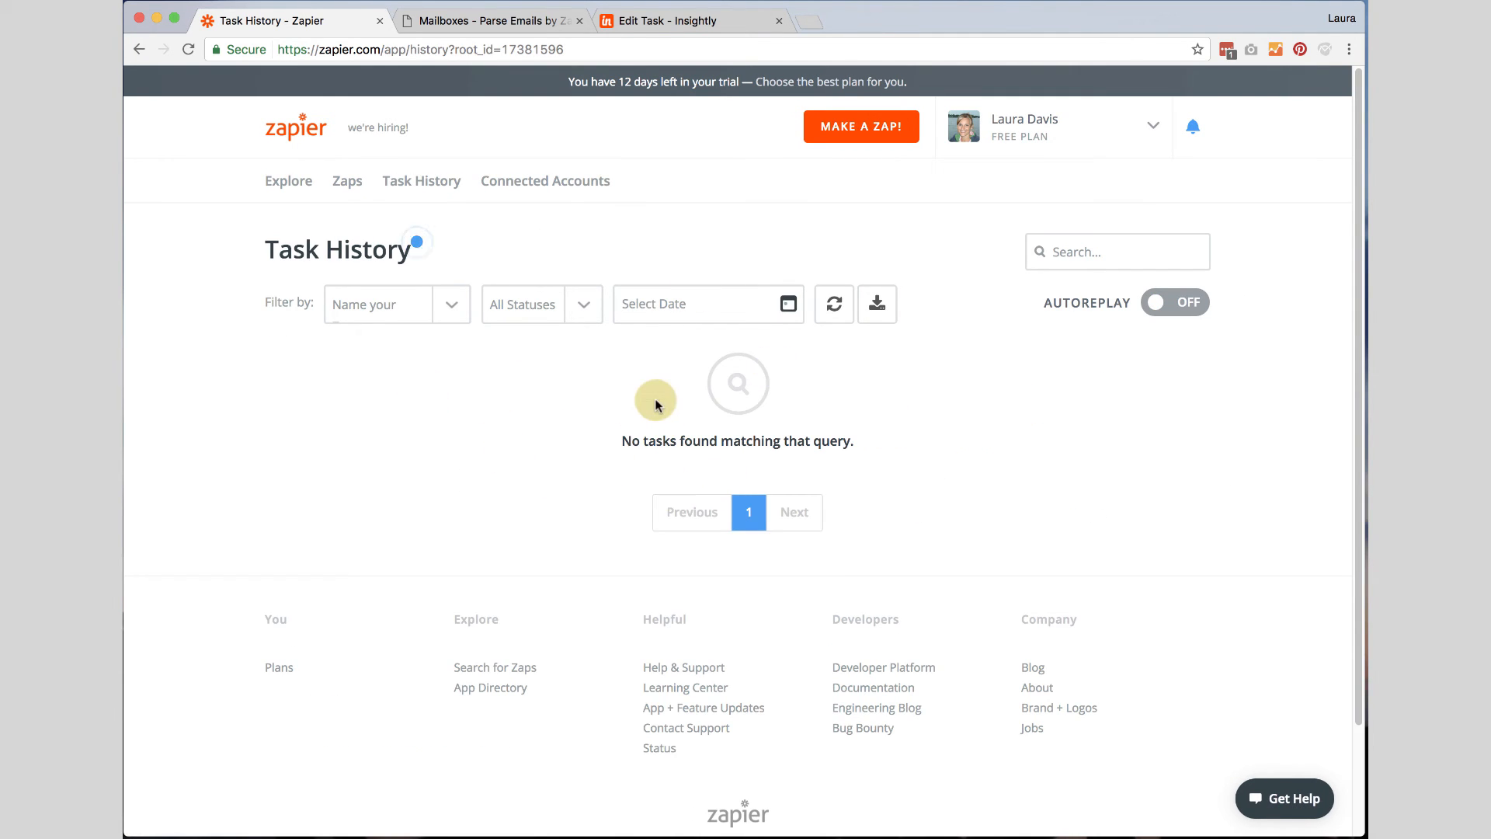